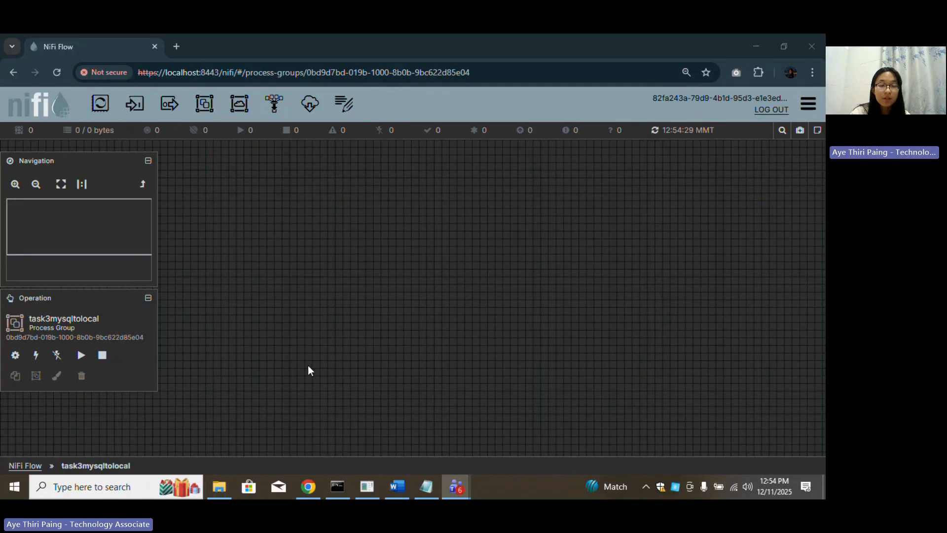
Browse C:\Program Files\Java and the mysql-connector-j-8.0.33 folder on the C: drive.
left_click(232, 485)
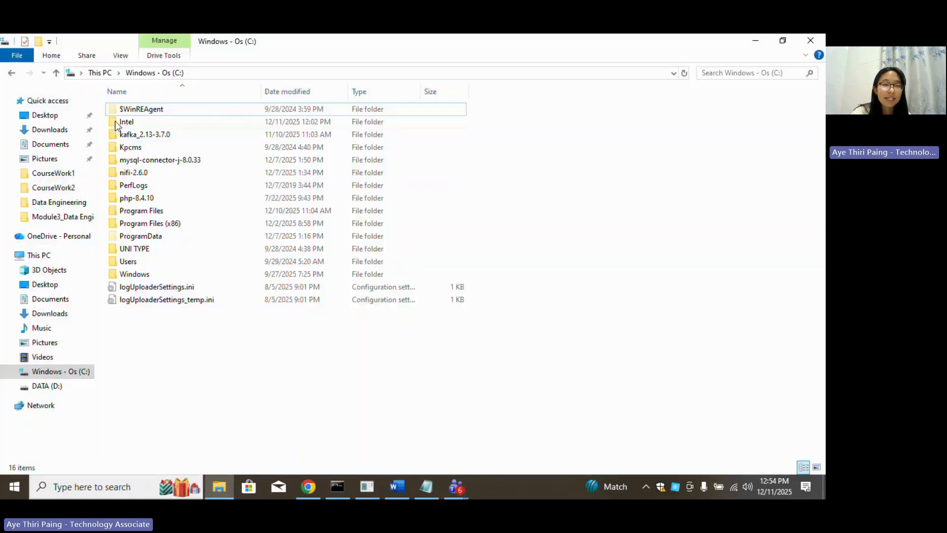
double_click(155, 212)
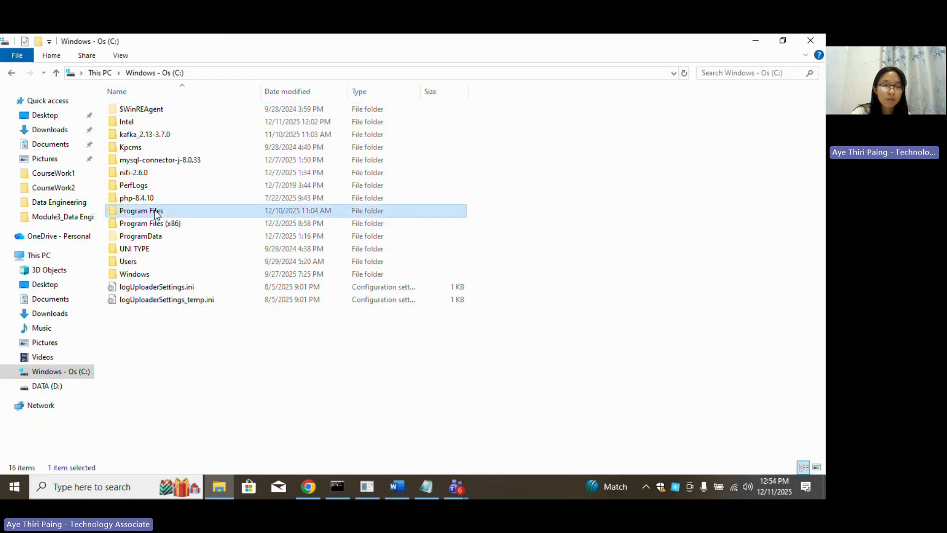
double_click(146, 236)
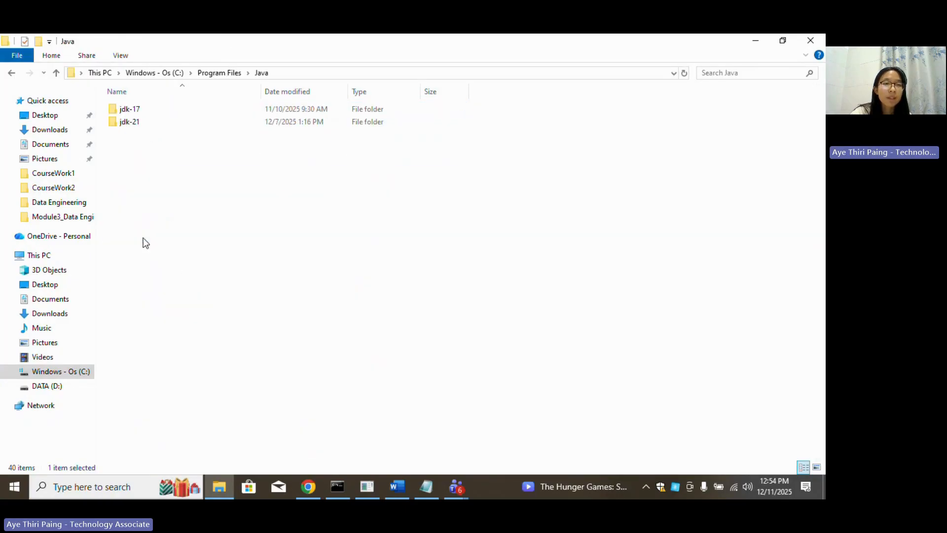
left_click(158, 72)
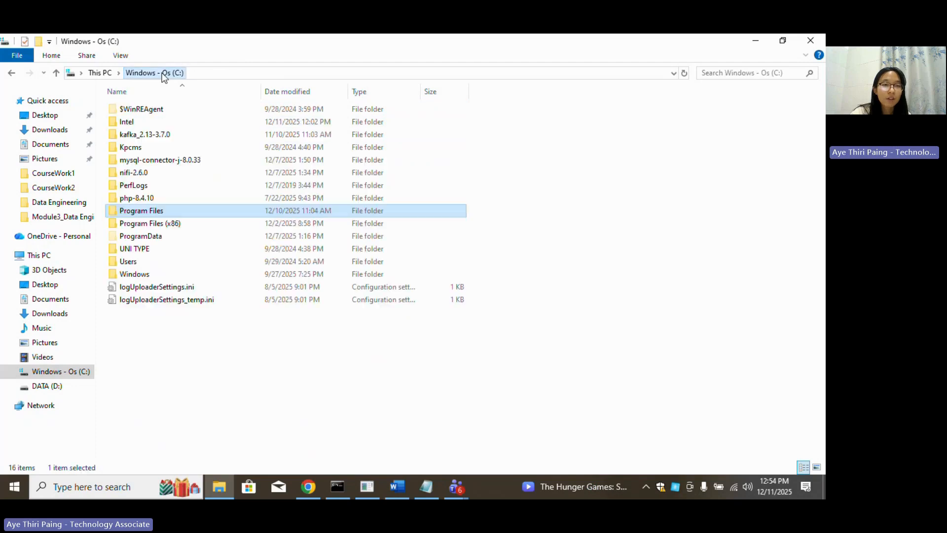
left_click(152, 177)
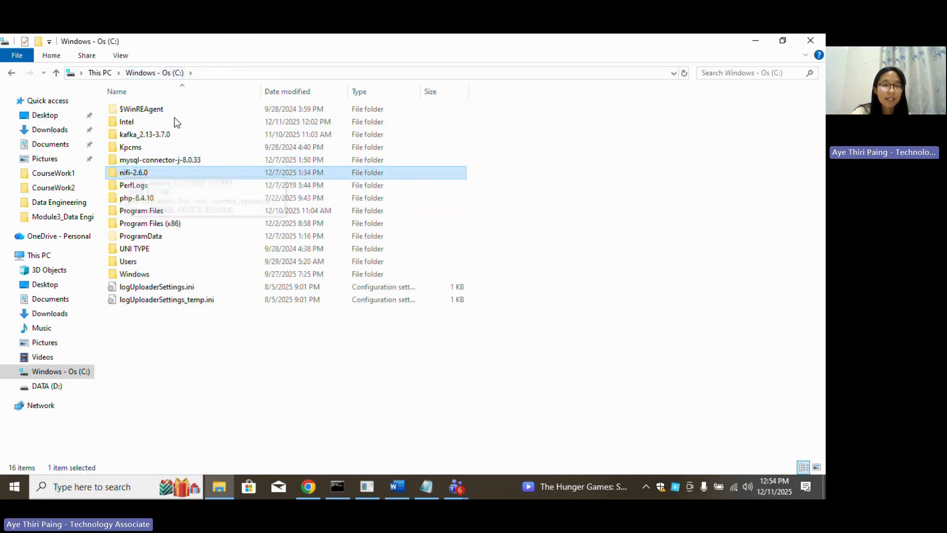
left_click(197, 166)
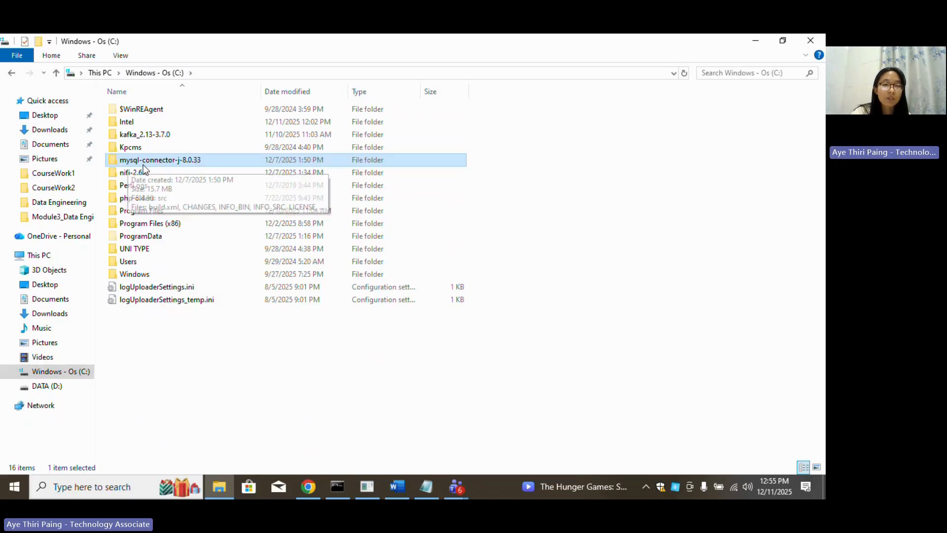
double_click(188, 163)
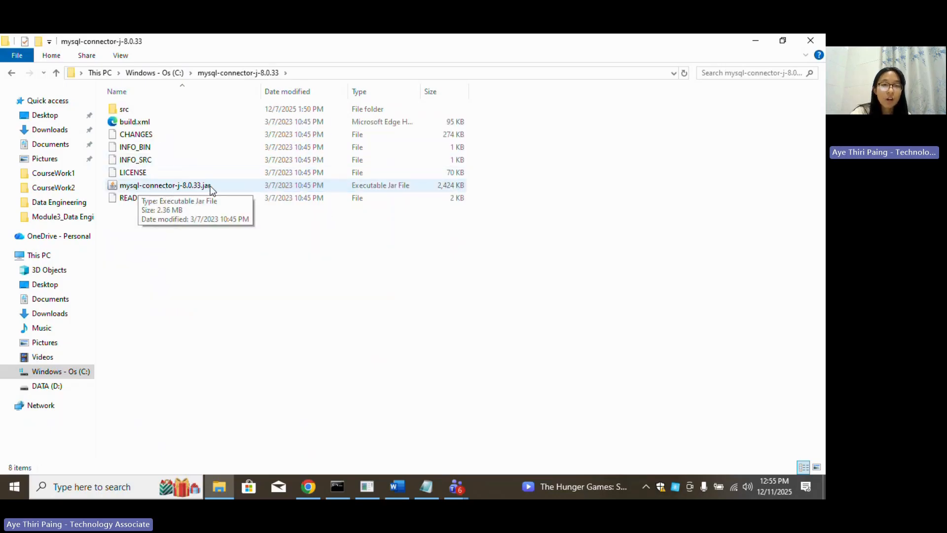
Confirm mysql-connector-j-8.0.33.jar is present in C:\nifi-2.6.0\lib.
left_click(137, 76)
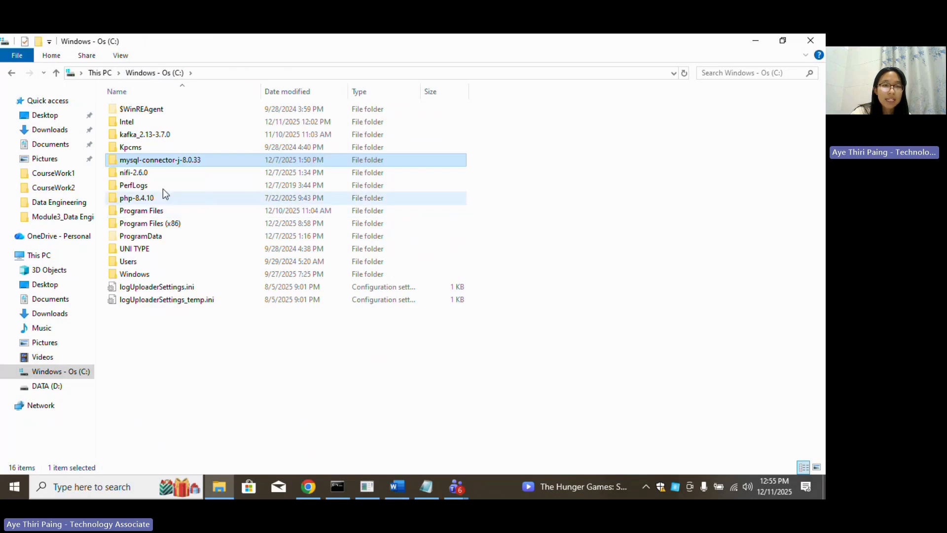
double_click(146, 174)
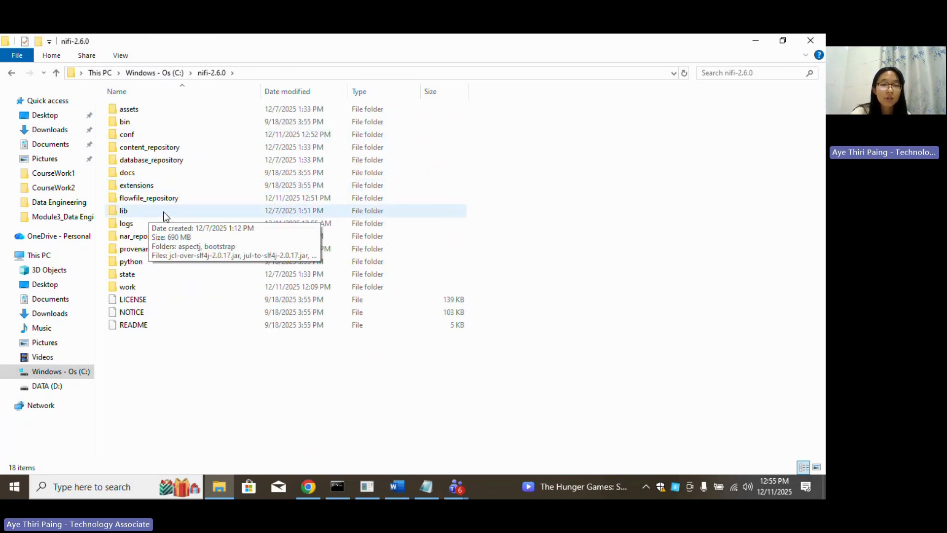
left_click(147, 212)
double_click(163, 212)
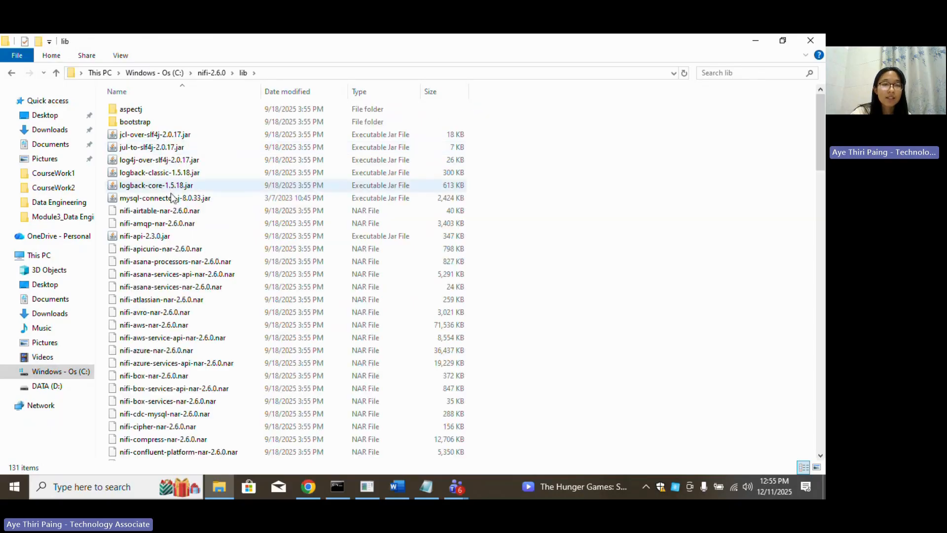
left_click(202, 198)
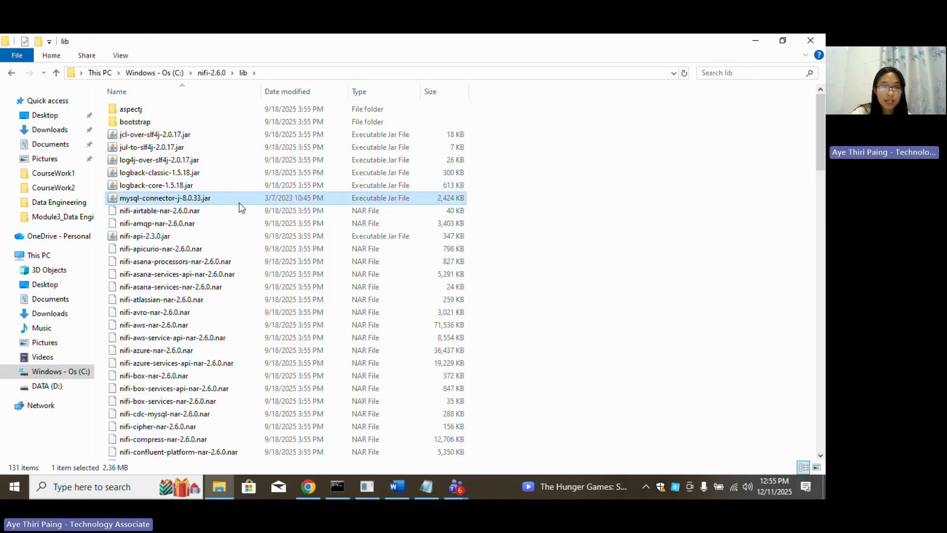
Go to the C:\nifi-2.6.0\bin folder and make its address bar editable.
left_click(155, 75)
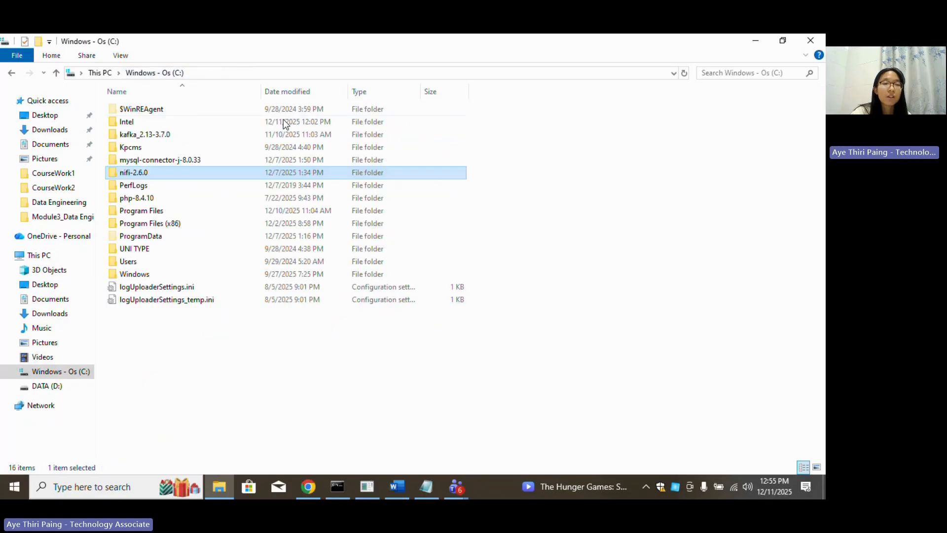
double_click(182, 174)
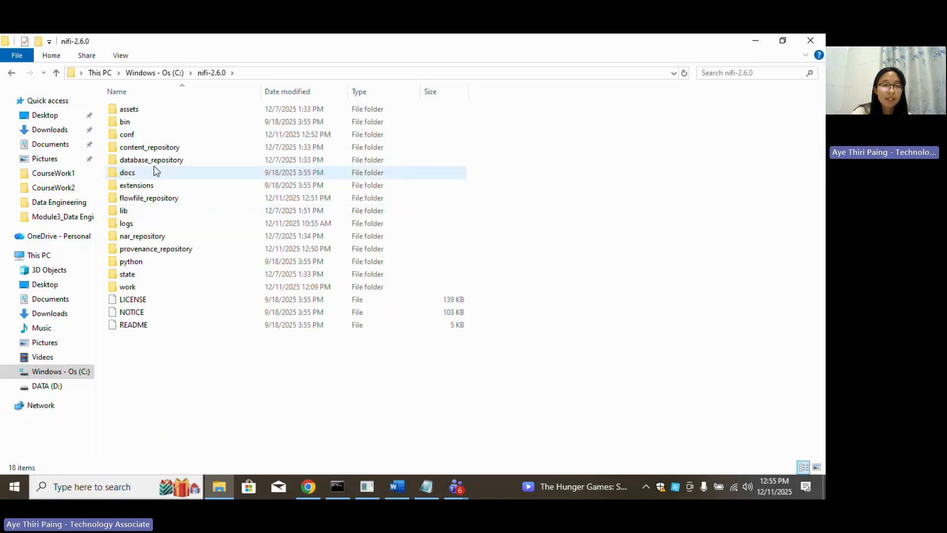
double_click(141, 124)
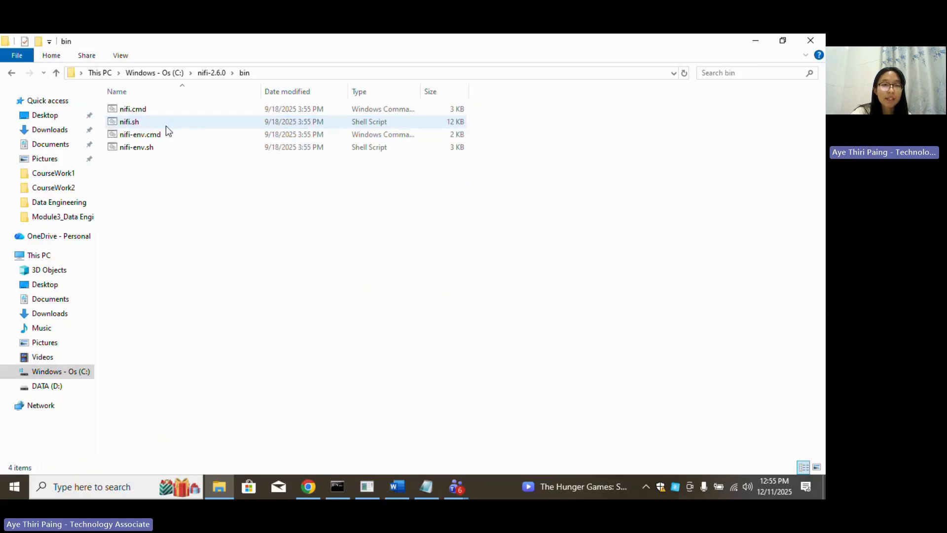
left_click(273, 74)
Launch cmd in the bin folder and review the nifi.cmd start command output.
type("cmd")
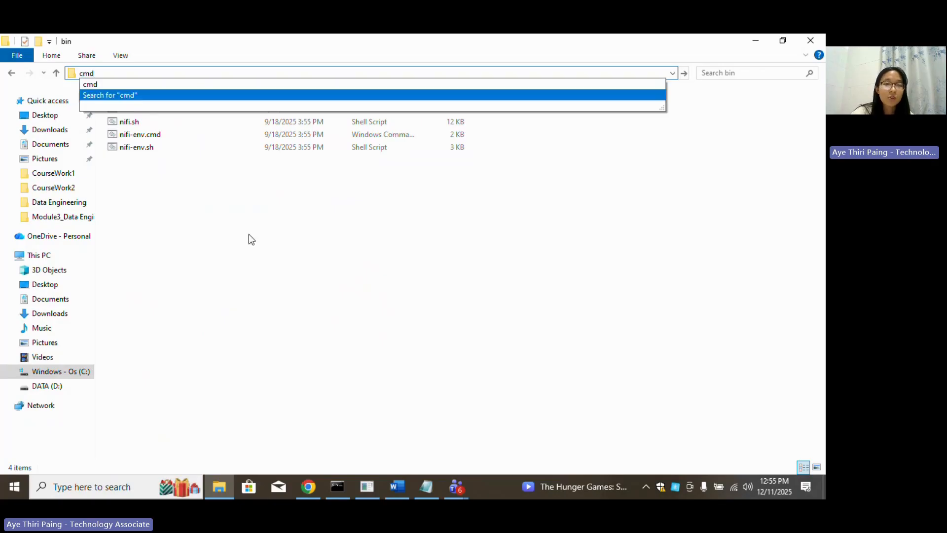
key("Return")
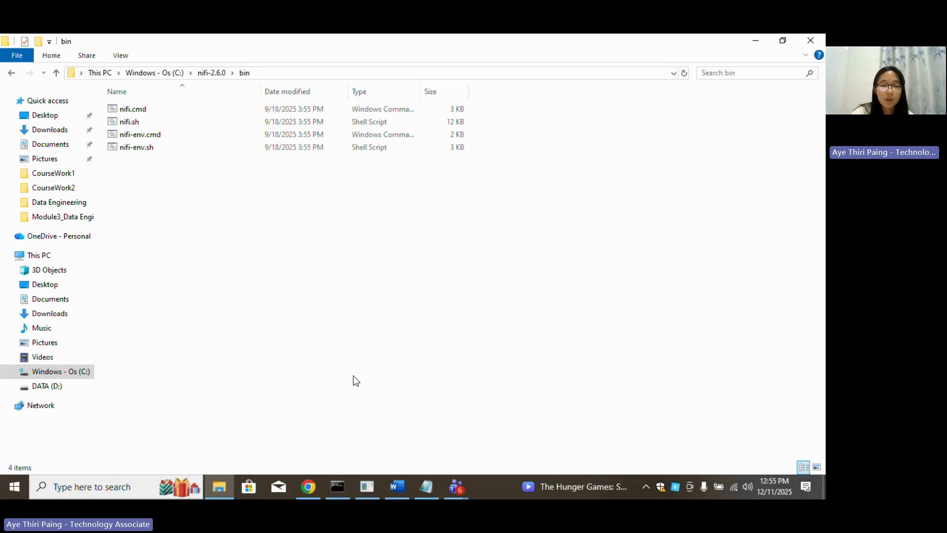
left_click(340, 490)
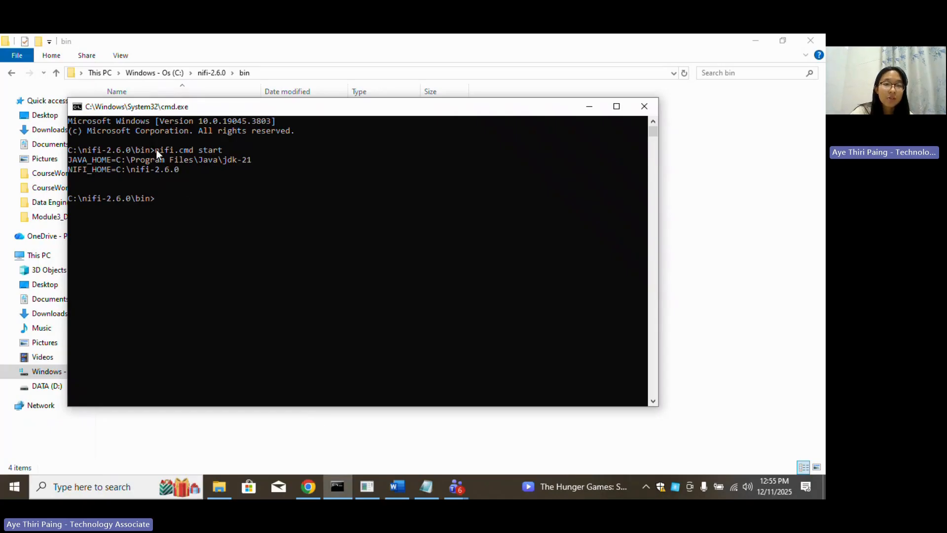
left_click_drag(156, 149, 225, 151)
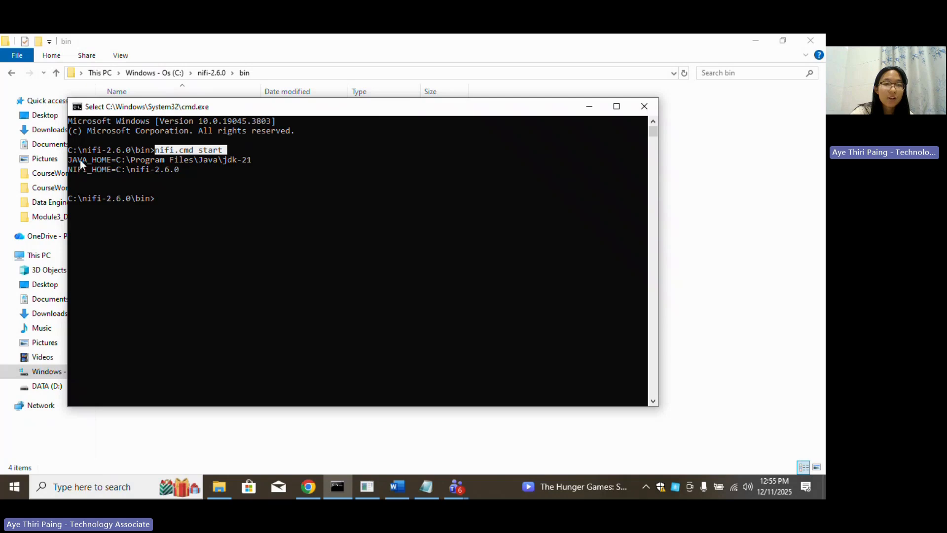
left_click(166, 180)
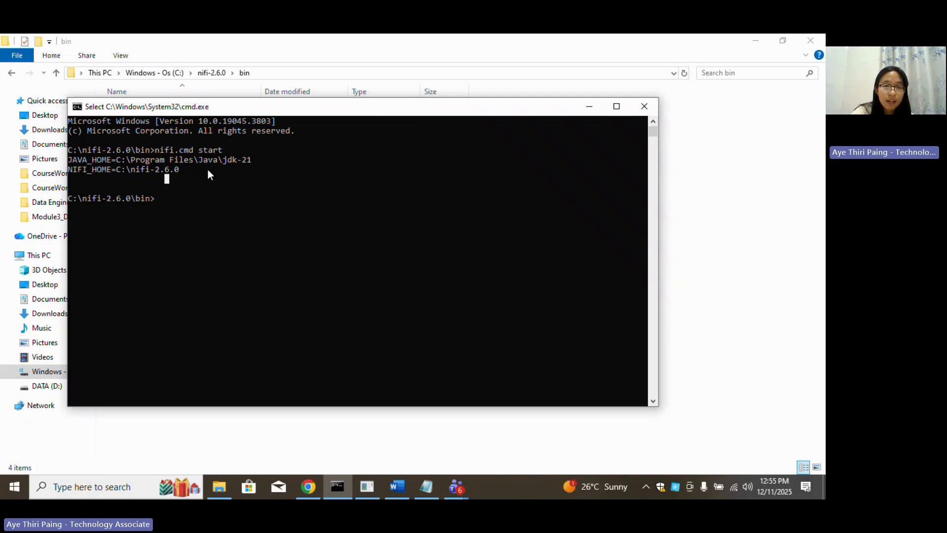
Check the Apache NiFi console, minimize both console windows and close File Explorer.
left_click(369, 483)
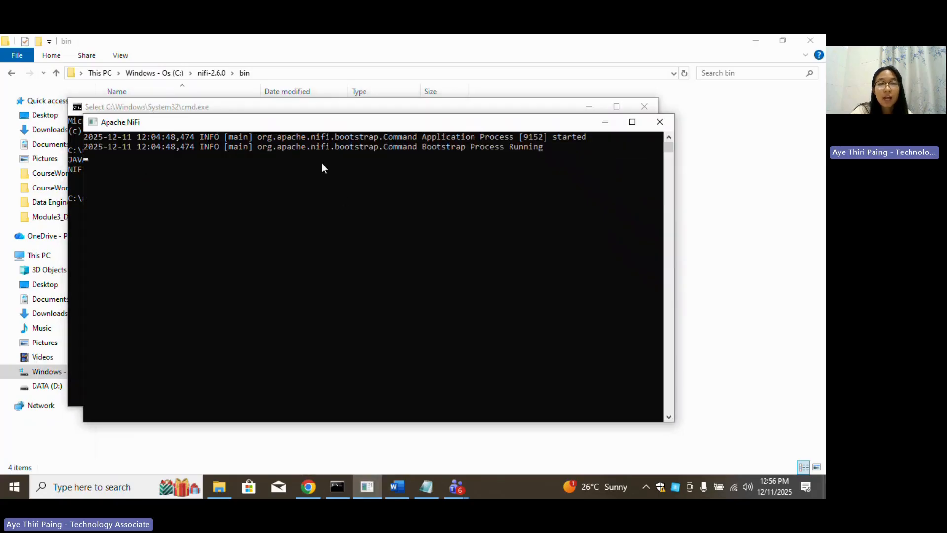
left_click(605, 124)
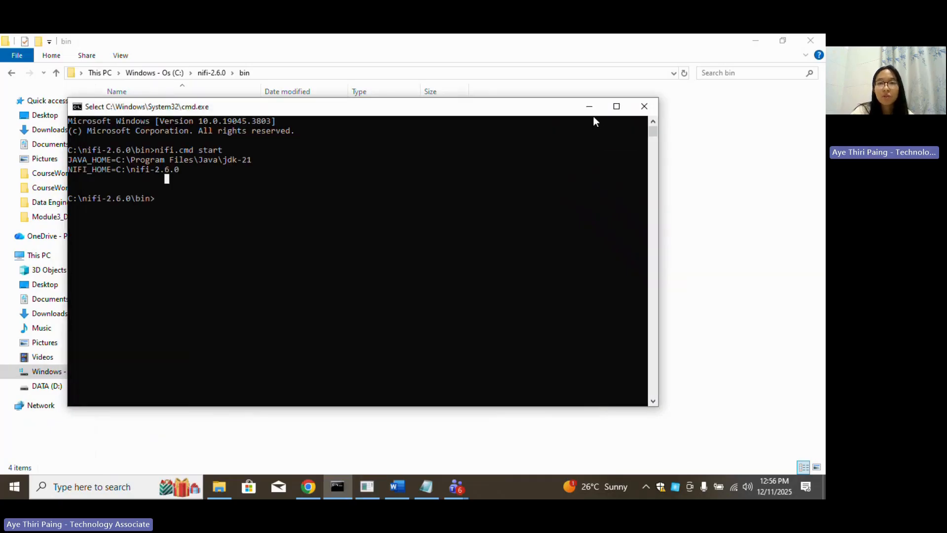
left_click(591, 108)
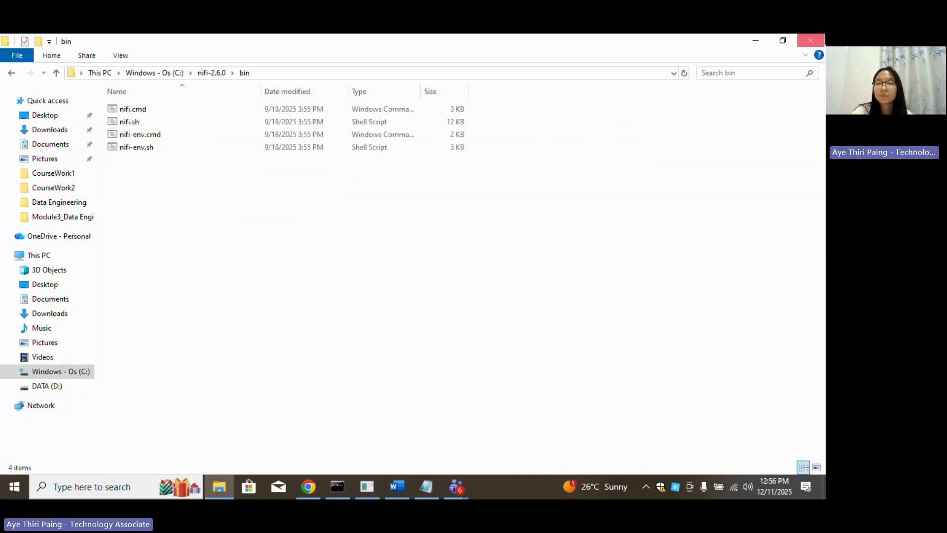
left_click(817, 38)
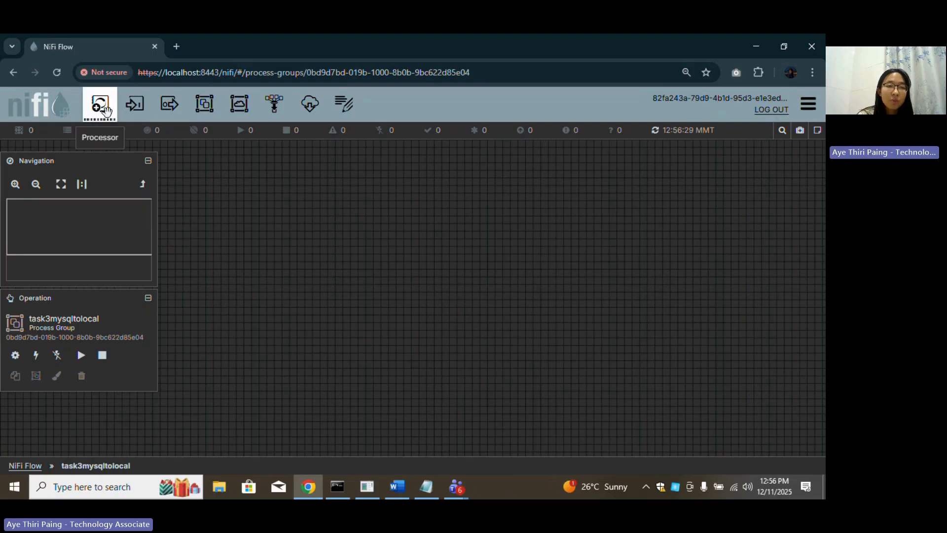
Drop a processor on the canvas, filter types by 'execute' and add ExecuteSQLRecord.
left_click_drag(103, 109, 339, 218)
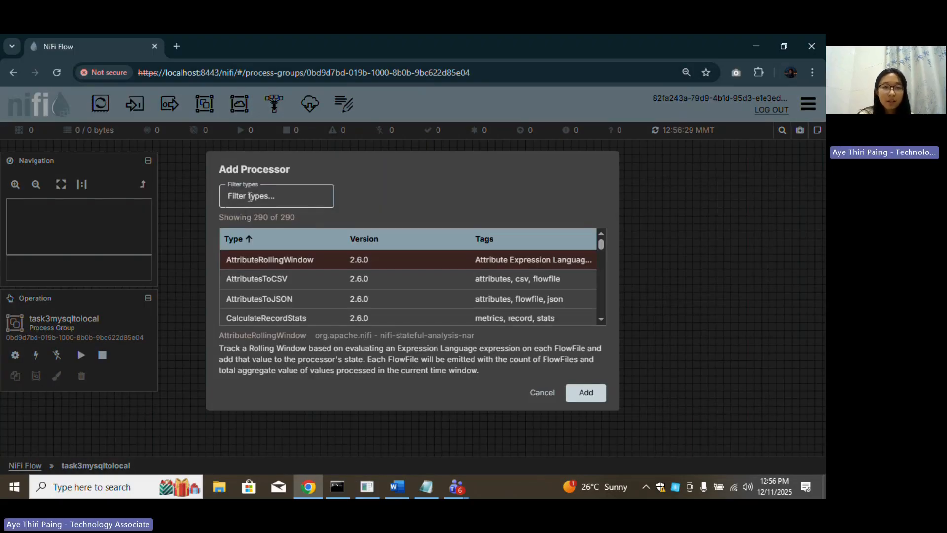
type("excu")
key("BackSpace")
key("BackSpace")
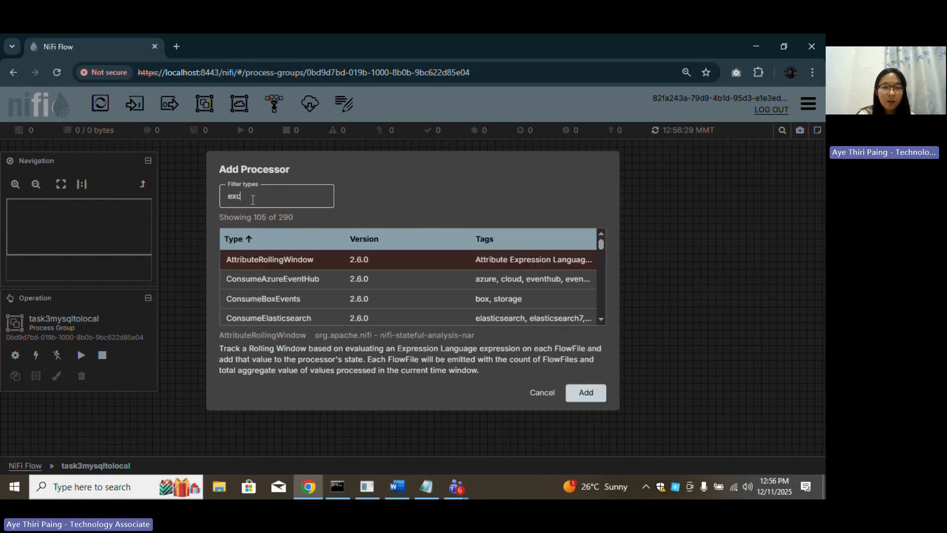
type("cute")
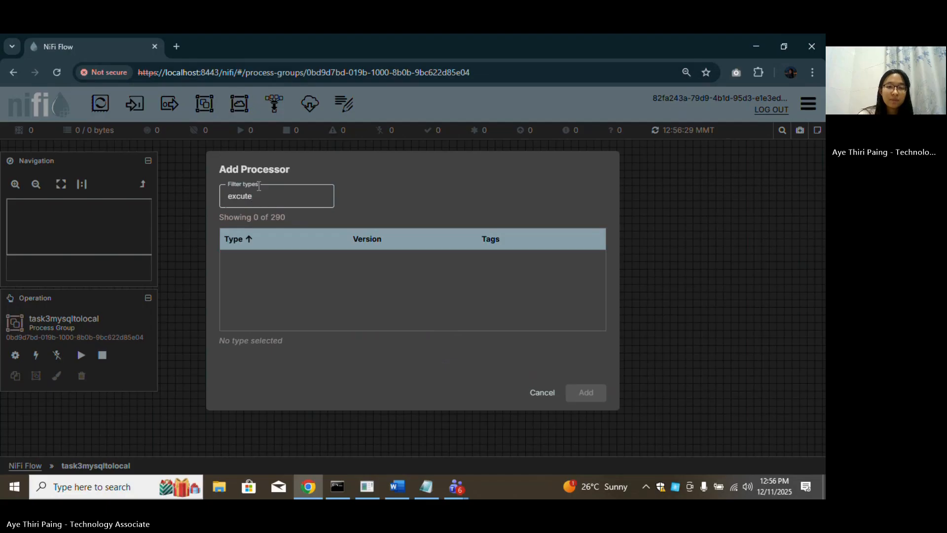
key("BackSpace")
key("BackSpace")
key("BackSpace")
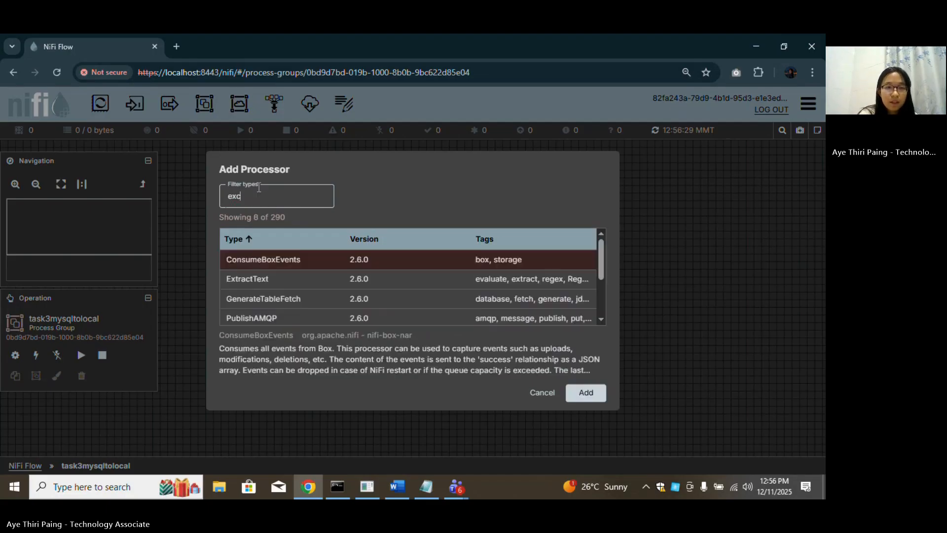
key("BackSpace")
type("ecute")
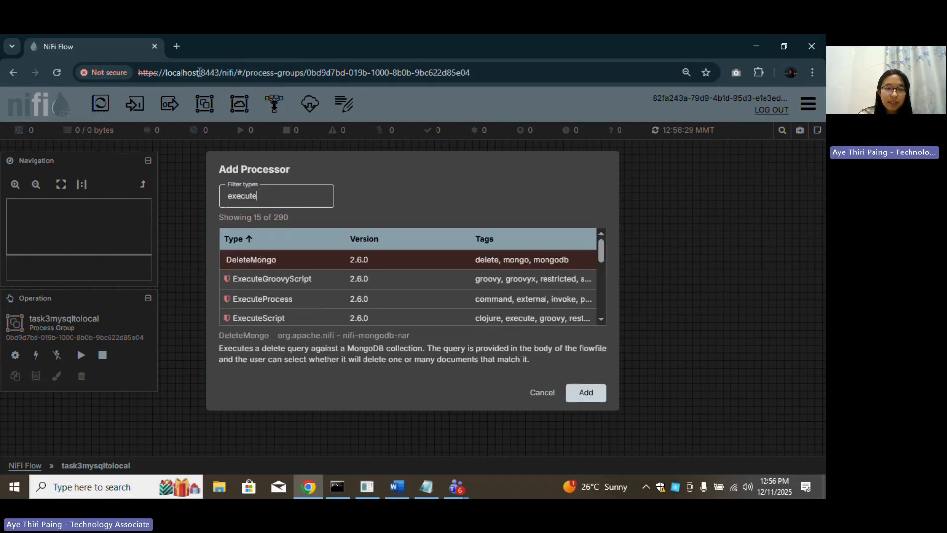
scroll(286, 296, "down", 2)
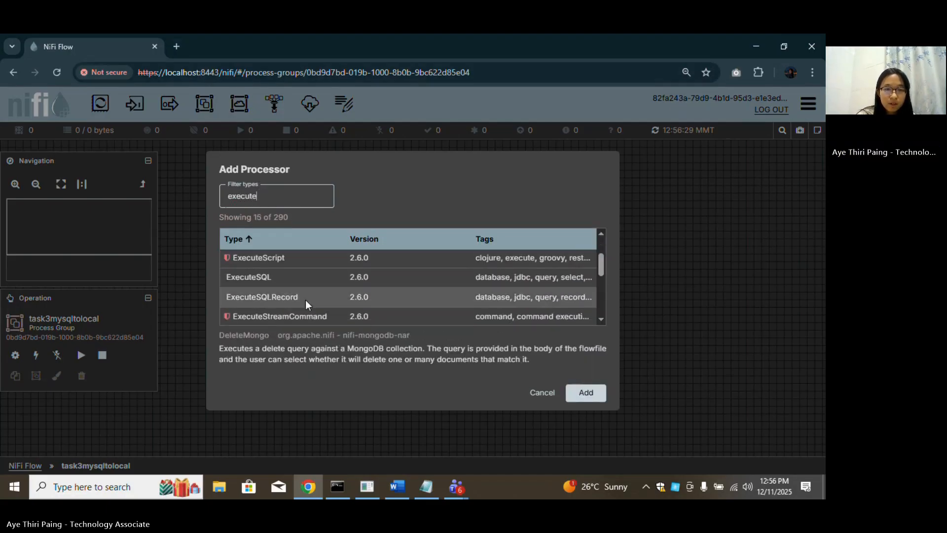
left_click(283, 299)
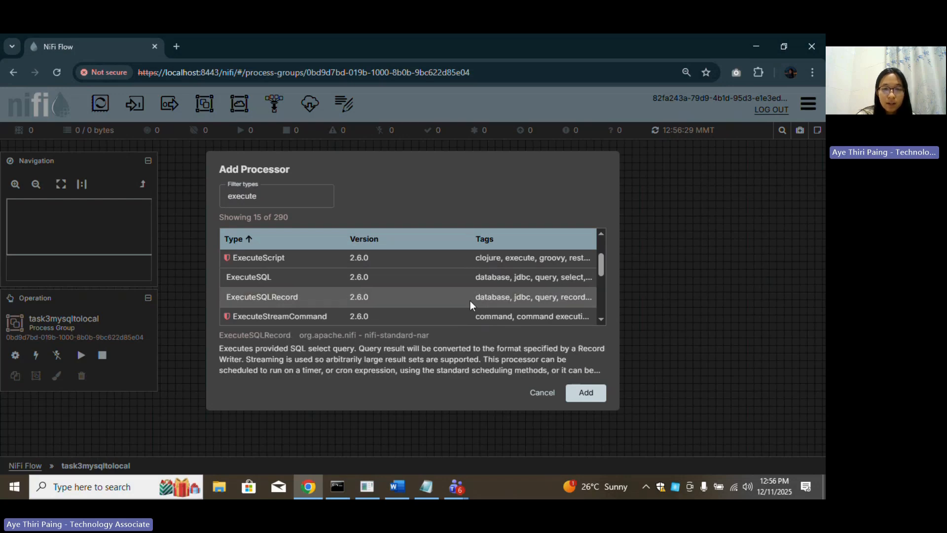
left_click(586, 393)
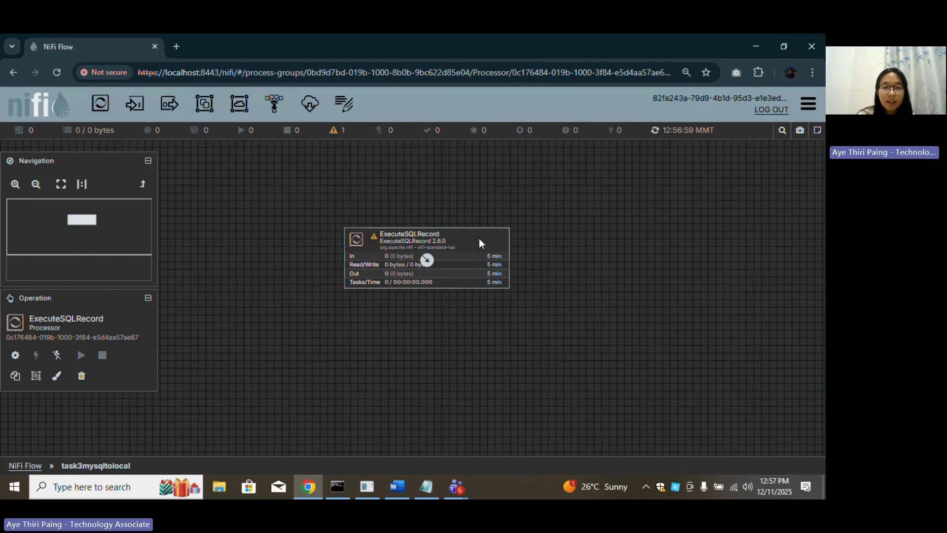
Open ExecuteSQLRecord's properties and browse the connection pool options without choosing one.
double_click(479, 239)
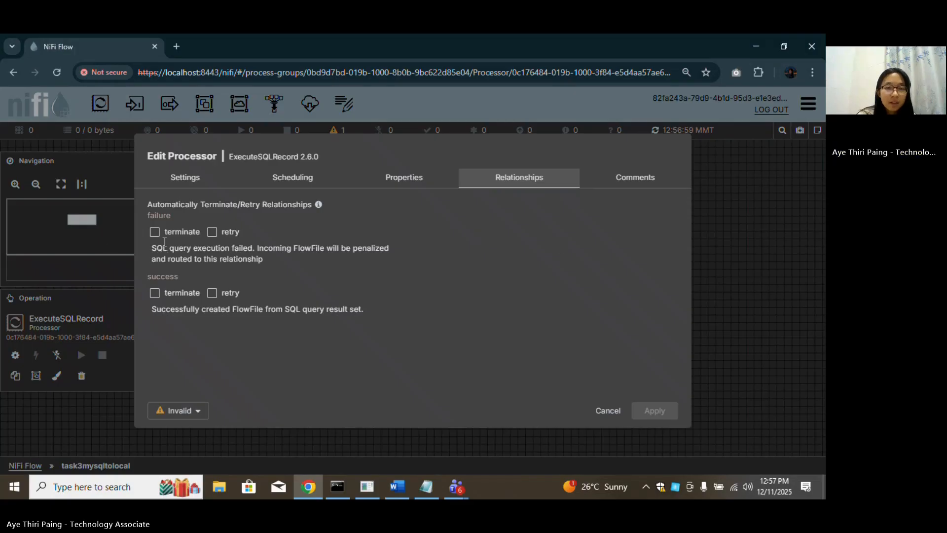
left_click(409, 184)
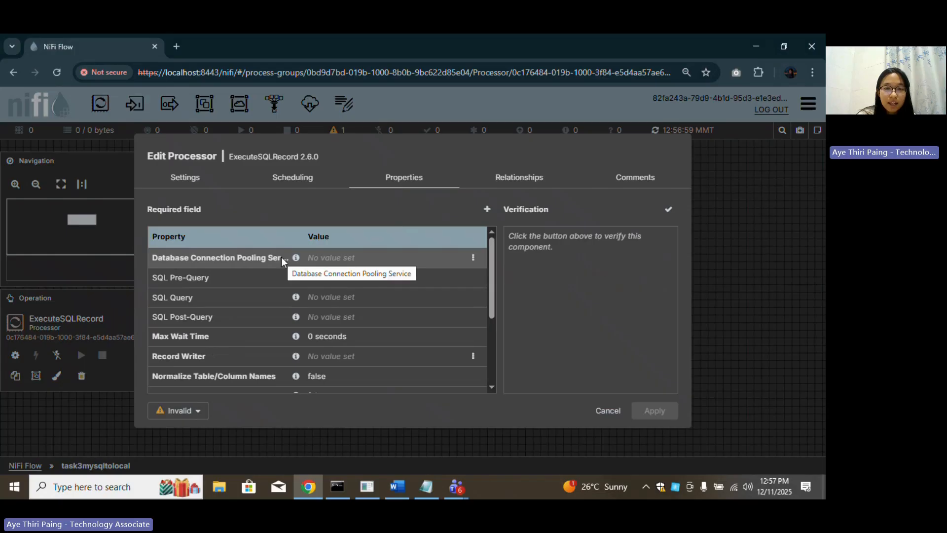
left_click(339, 263)
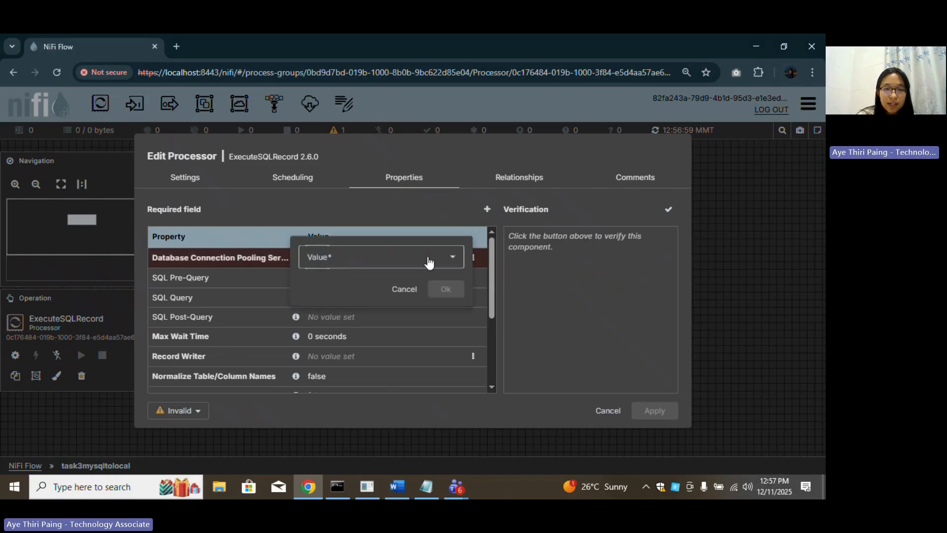
left_click(453, 257)
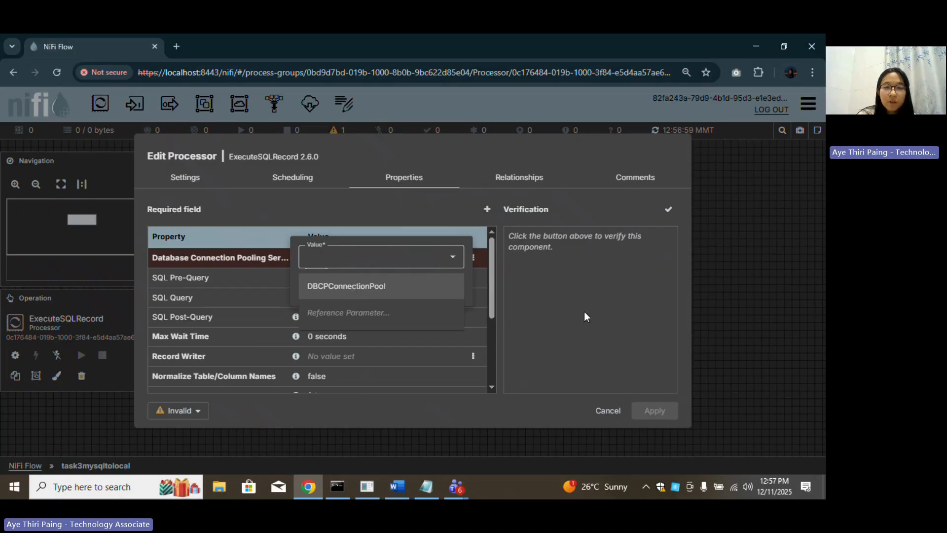
left_click(599, 307)
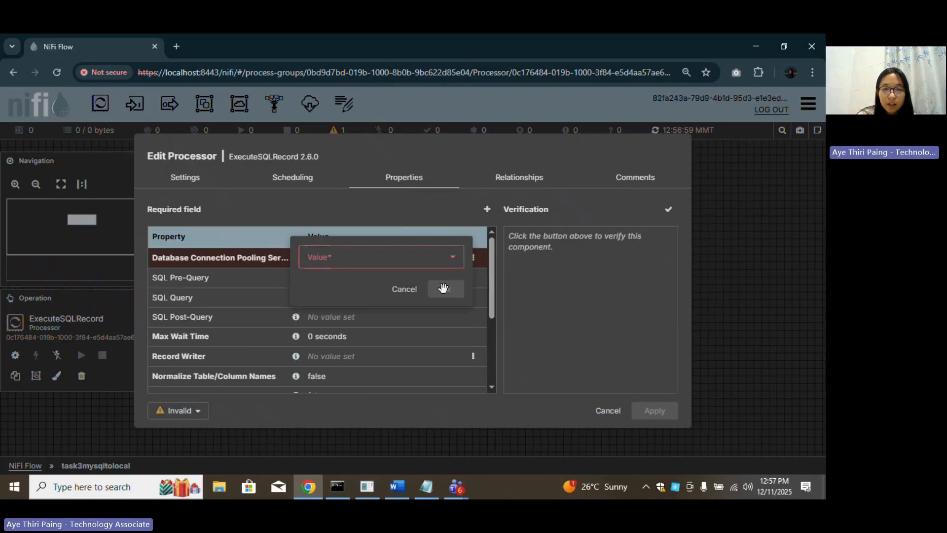
left_click(404, 290)
left_click(473, 258)
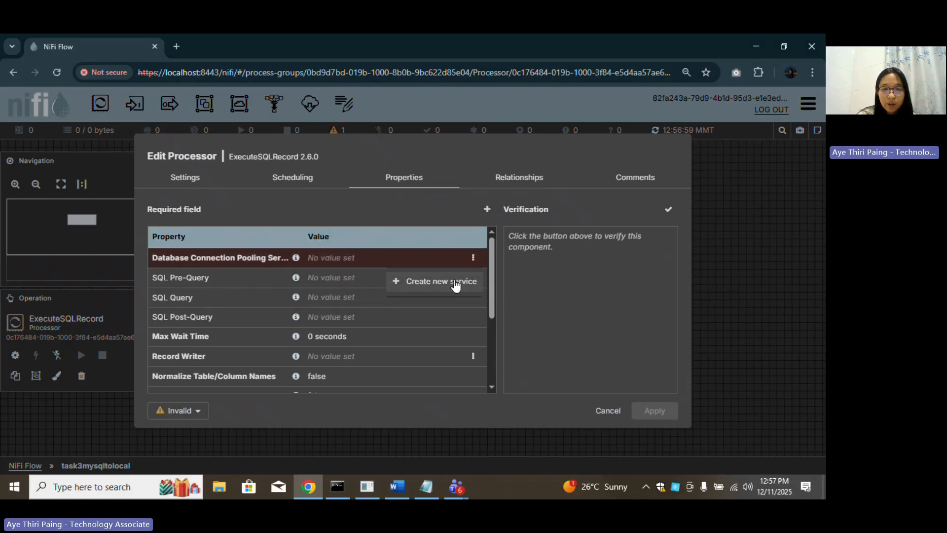
left_click(455, 284)
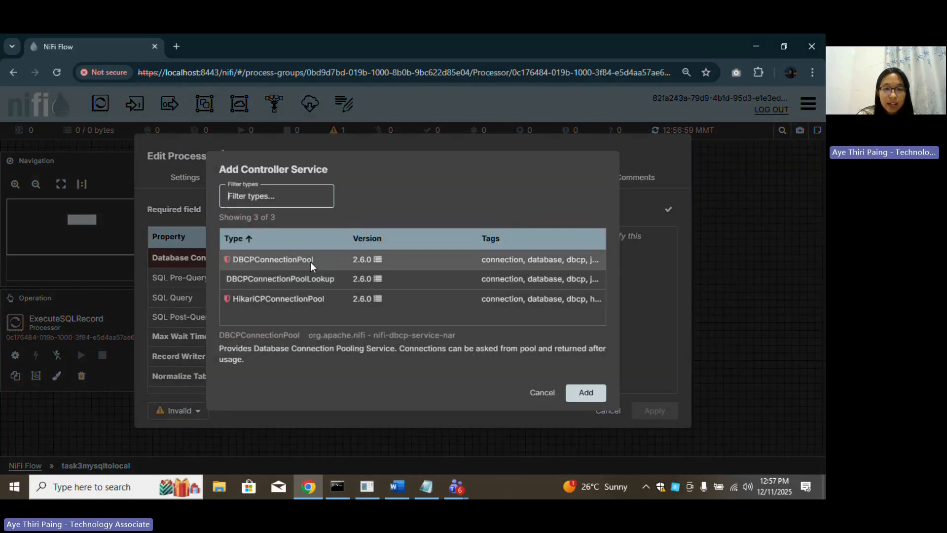
left_click(366, 265)
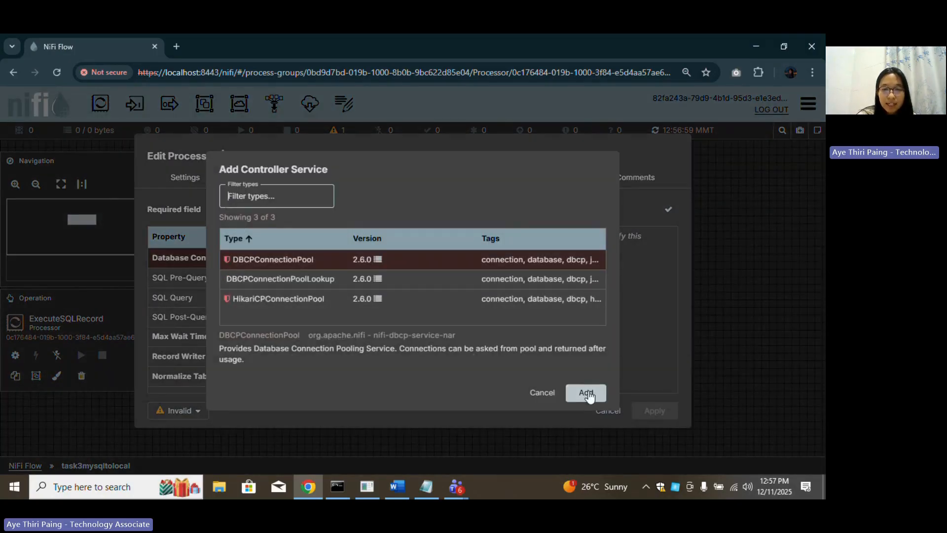
left_click(542, 393)
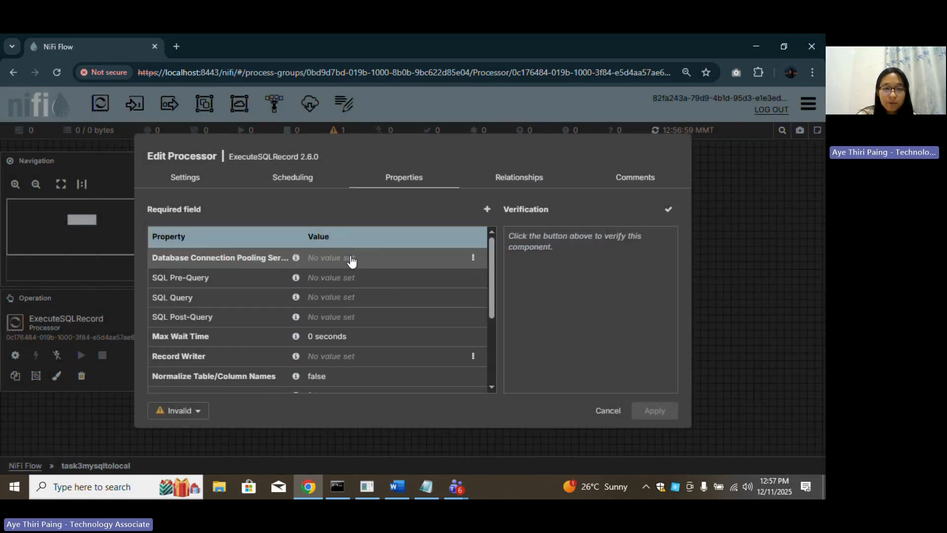
Set Database Connection Pooling Service to DBCPConnectionPool.
left_click(366, 262)
left_click(455, 271)
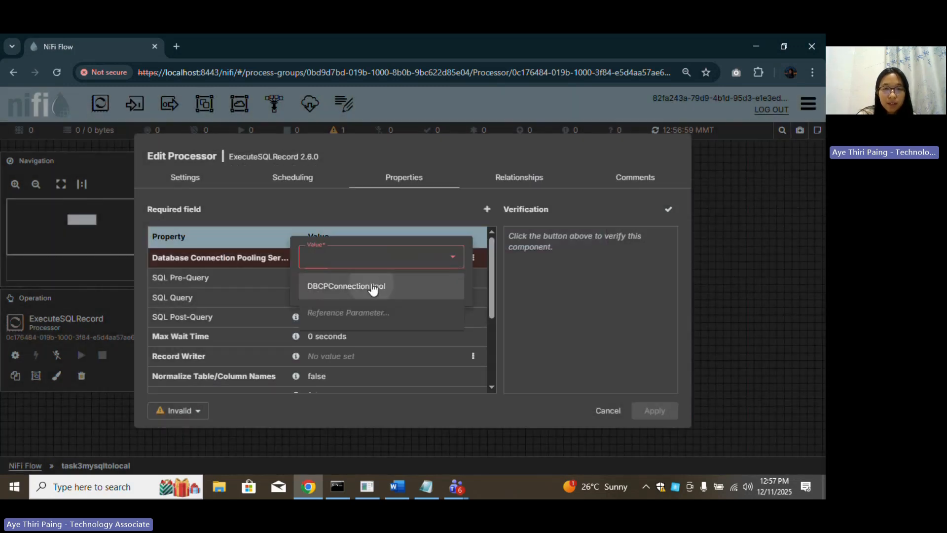
left_click(367, 285)
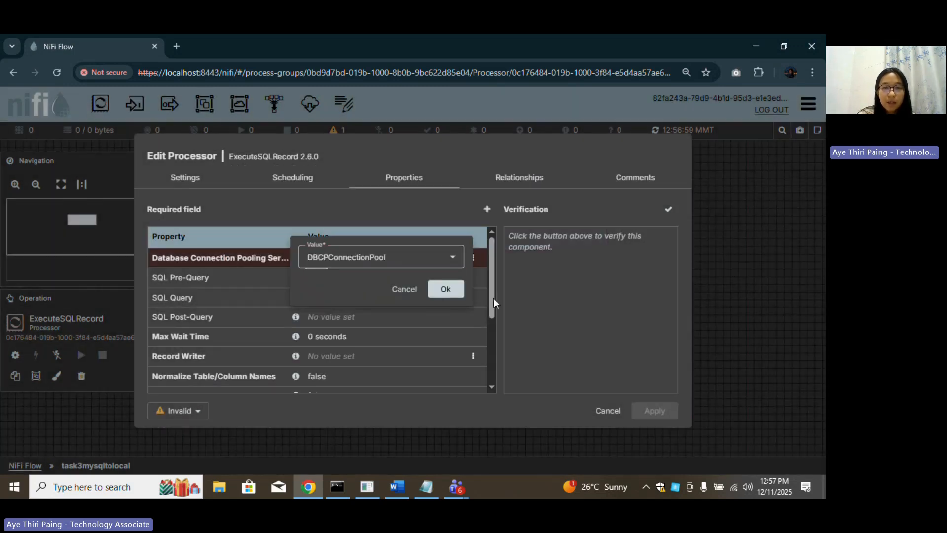
left_click(448, 290)
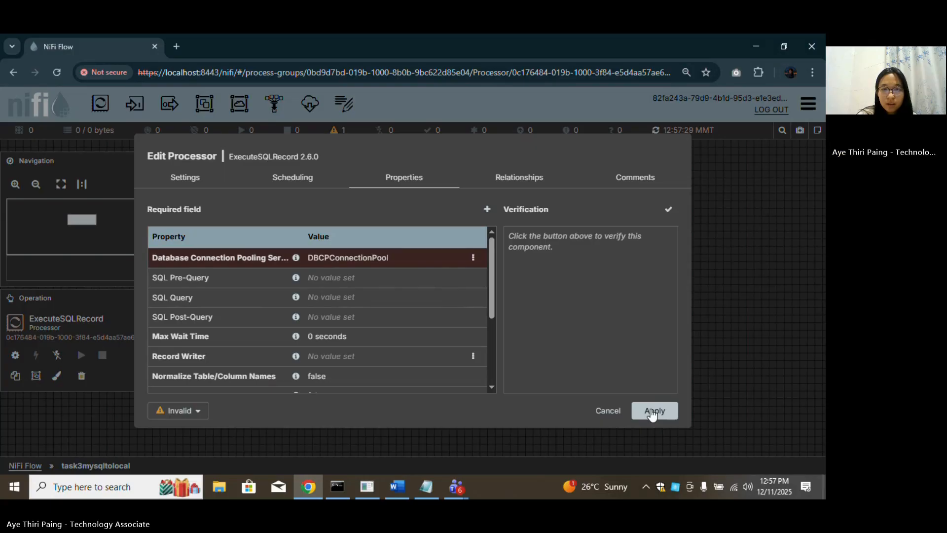
Auto-terminate the failure relationship, apply, and reopen the processor's connection pool options.
left_click(532, 186)
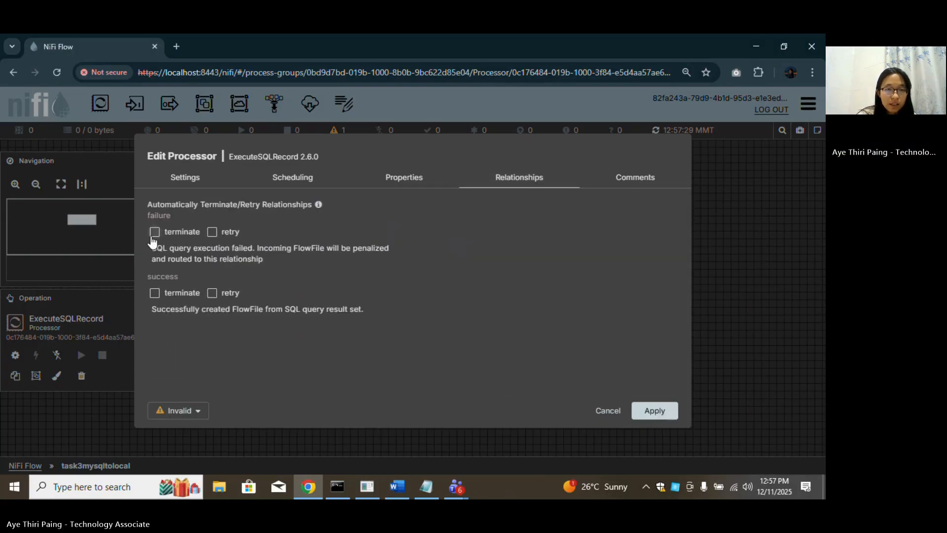
left_click(154, 232)
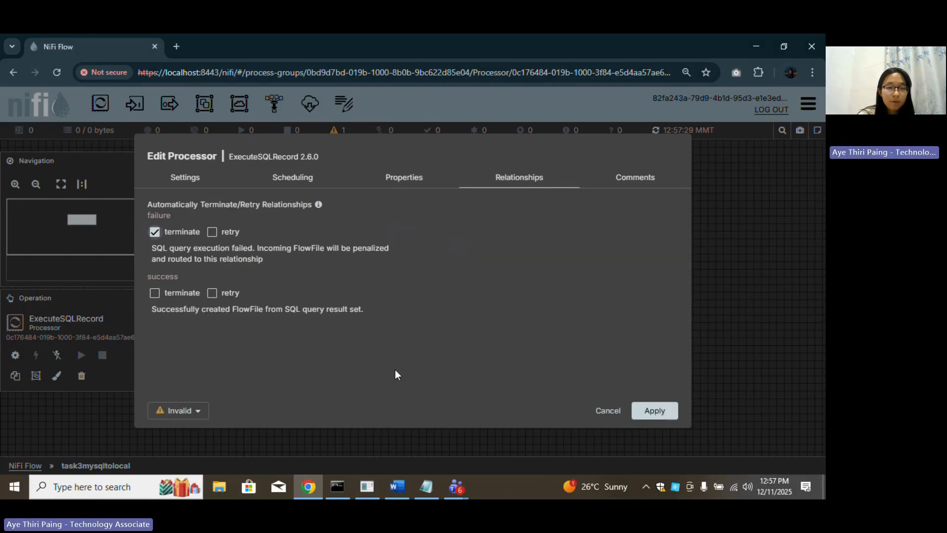
left_click(658, 414)
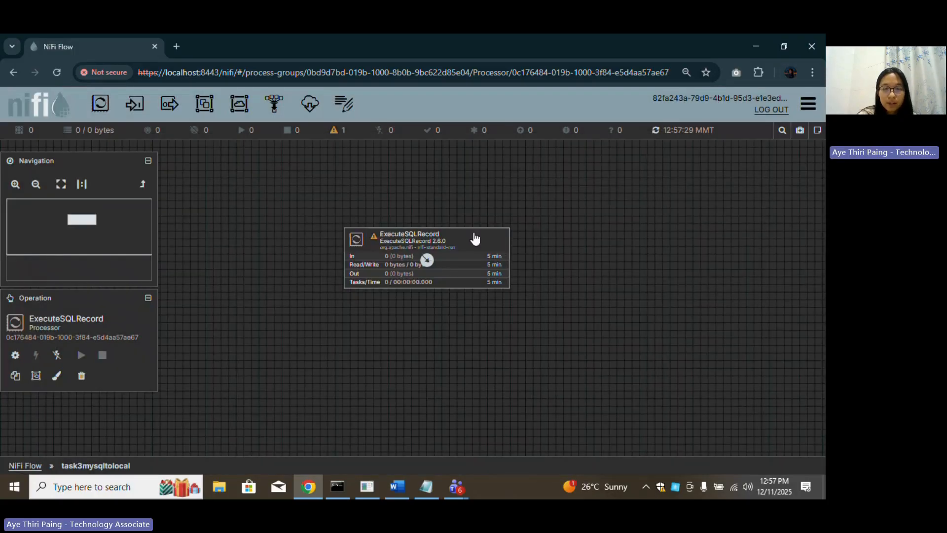
double_click(478, 242)
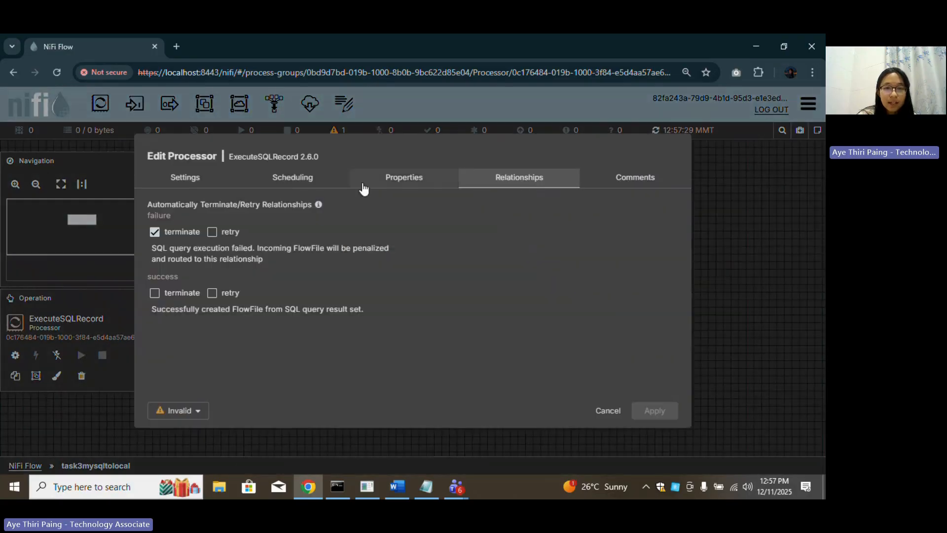
left_click(412, 189)
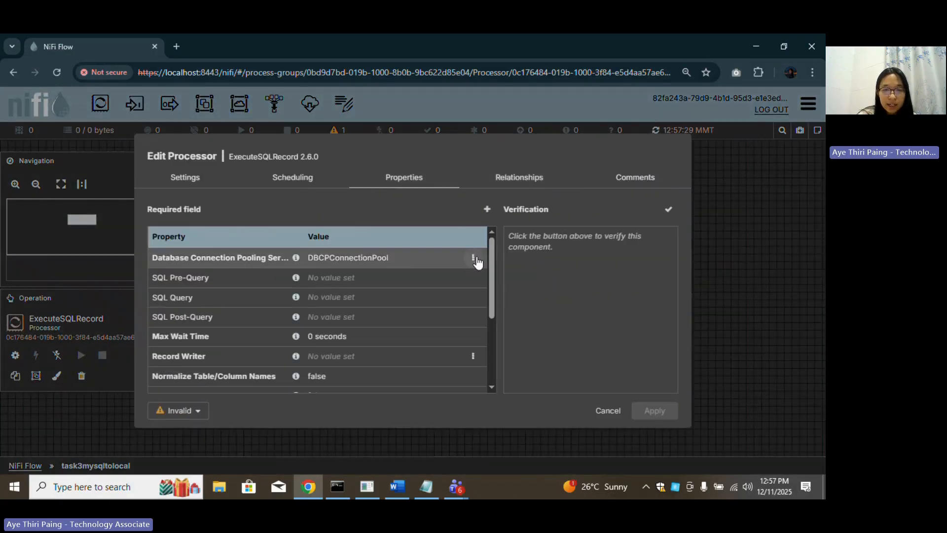
left_click(474, 257)
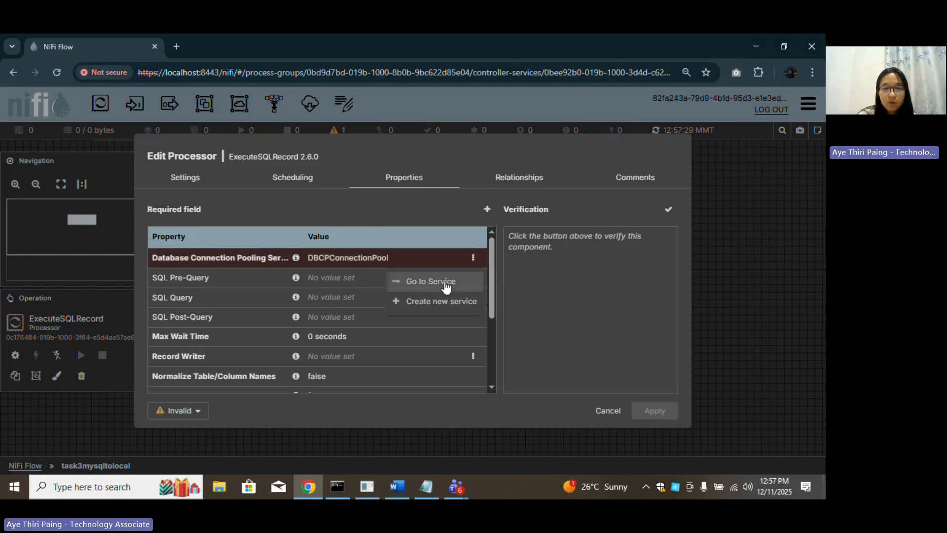
left_click(434, 276)
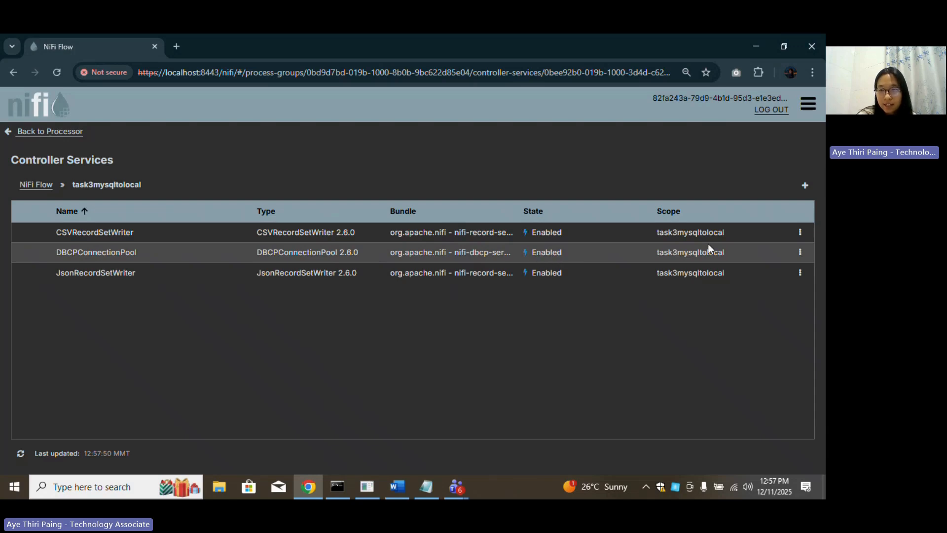
left_click(801, 252)
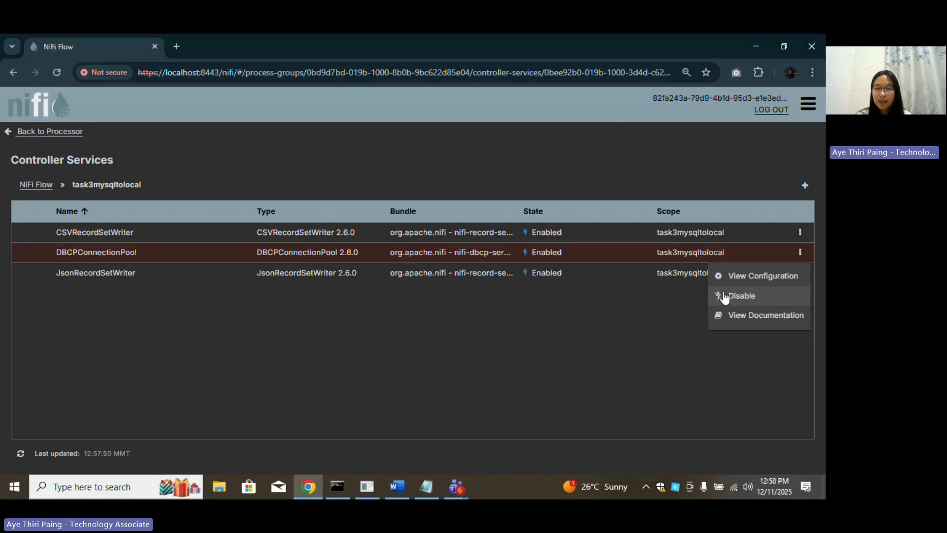
left_click(477, 359)
left_click(34, 132)
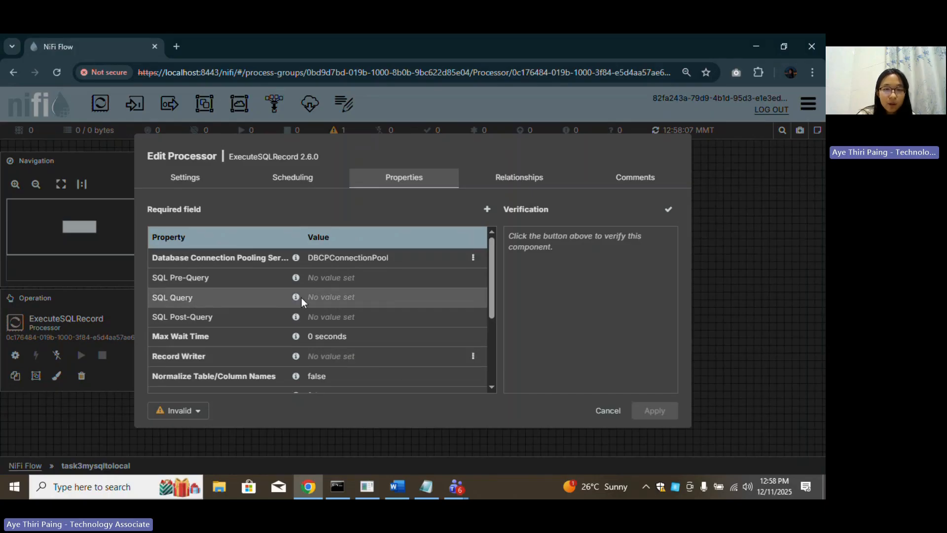
Enter 'select * from books' as ExecuteSQLRecord's SQL Query and confirm it.
left_click(330, 298)
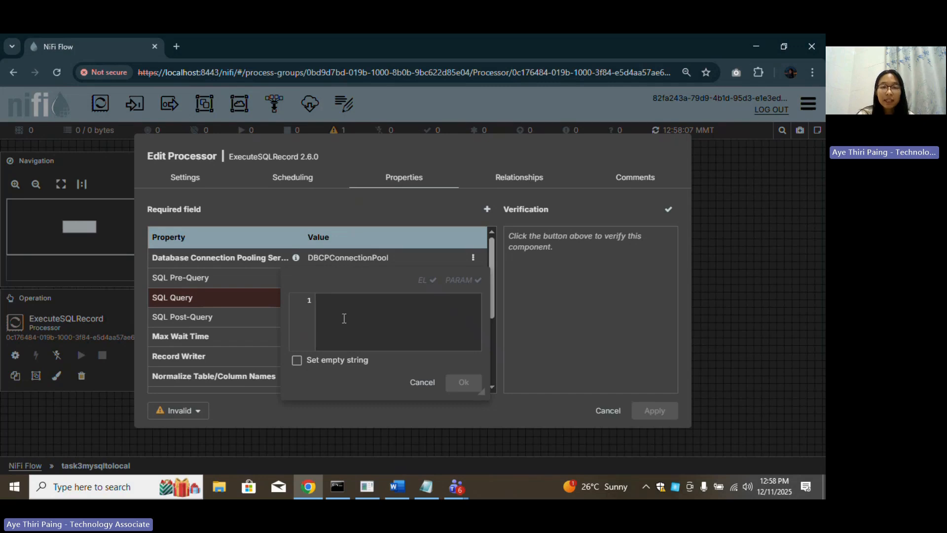
type("sea")
key("BackSpace")
key("BackSpace")
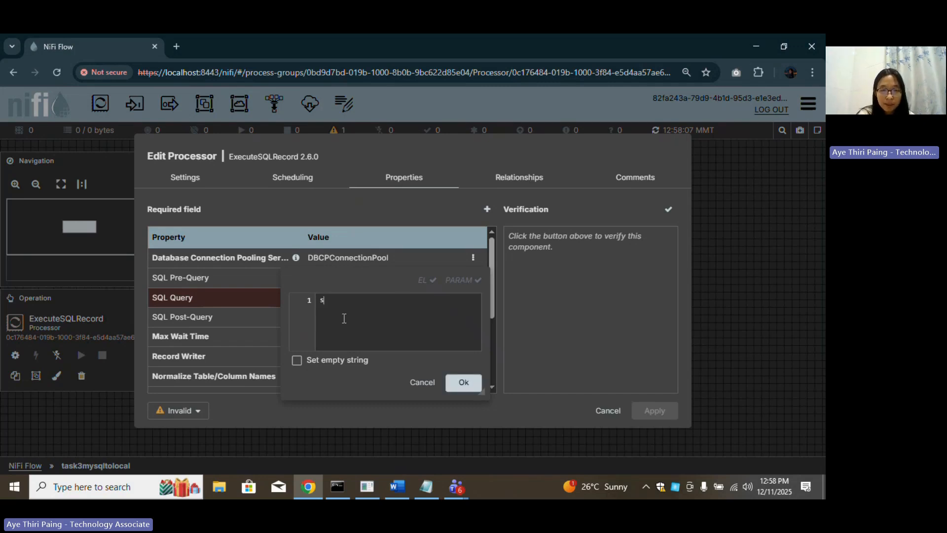
type("e")
key("BackSpace")
type("el")
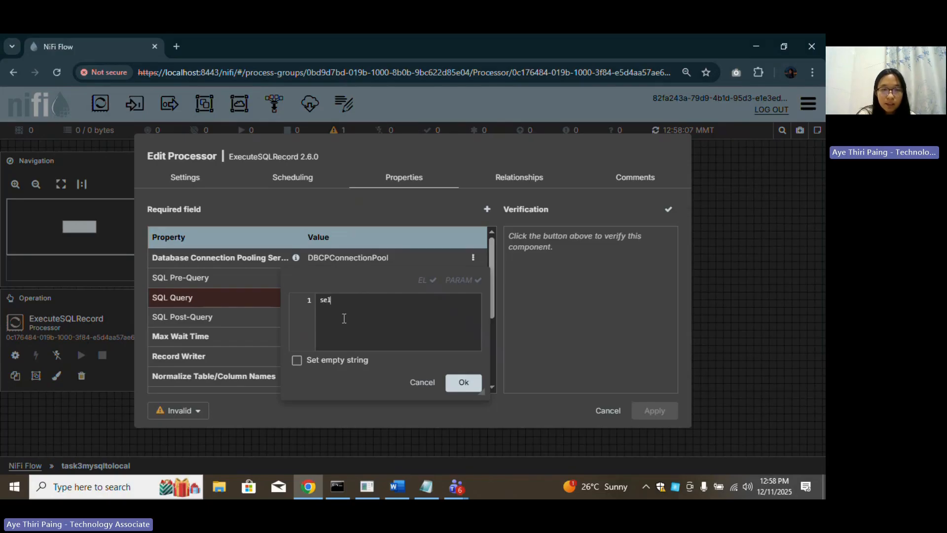
type("ect * fro")
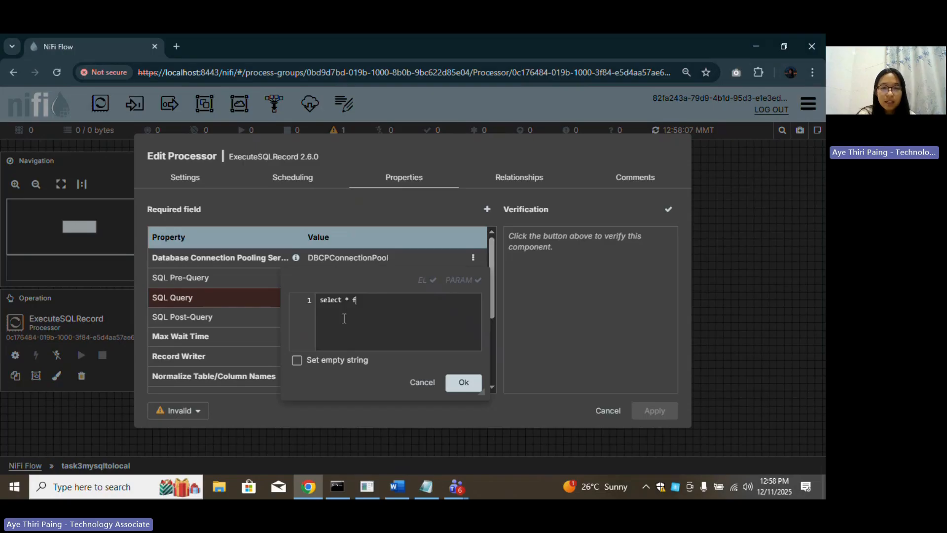
key("BackSpace")
type("om book")
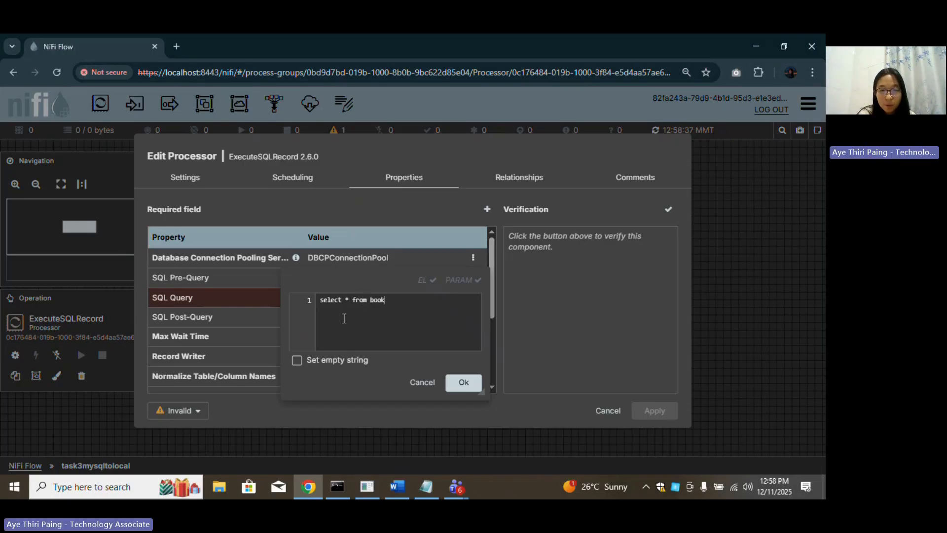
type("s")
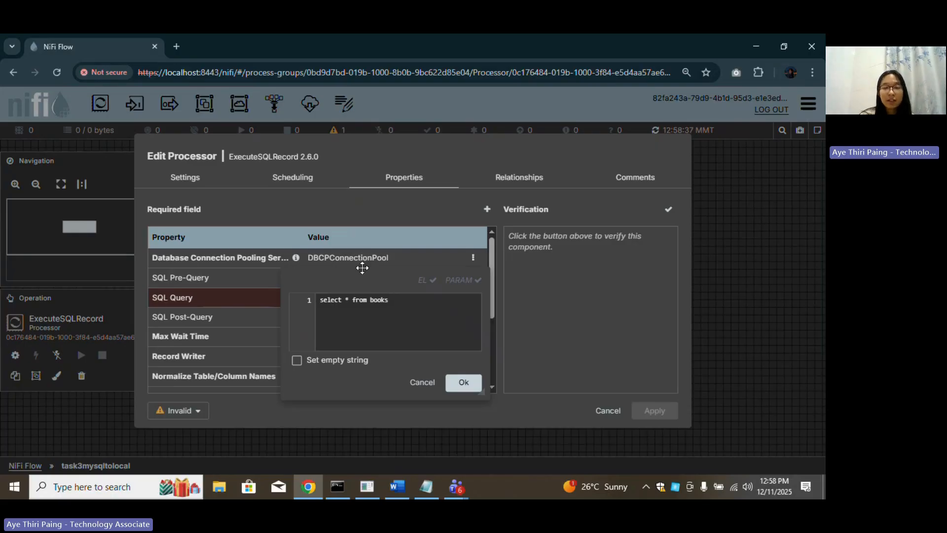
double_click(372, 302)
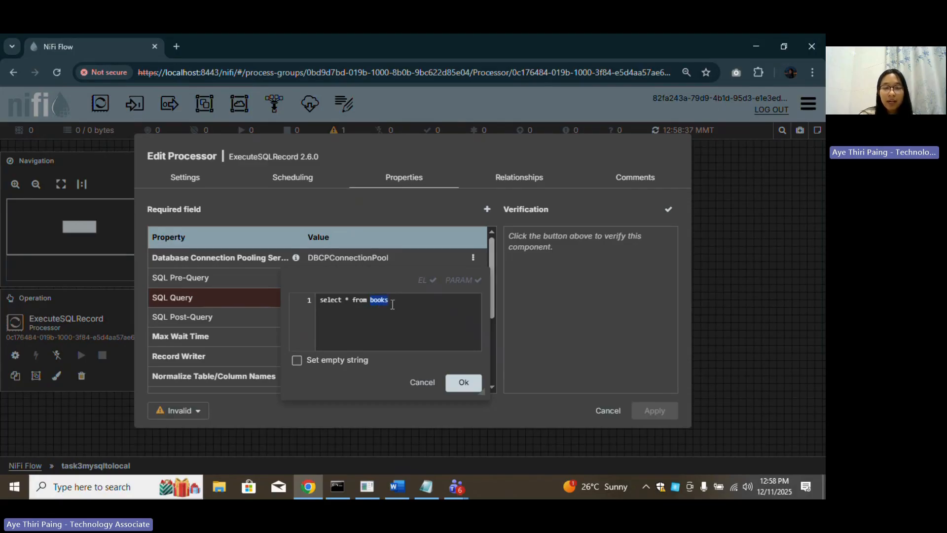
left_click(463, 382)
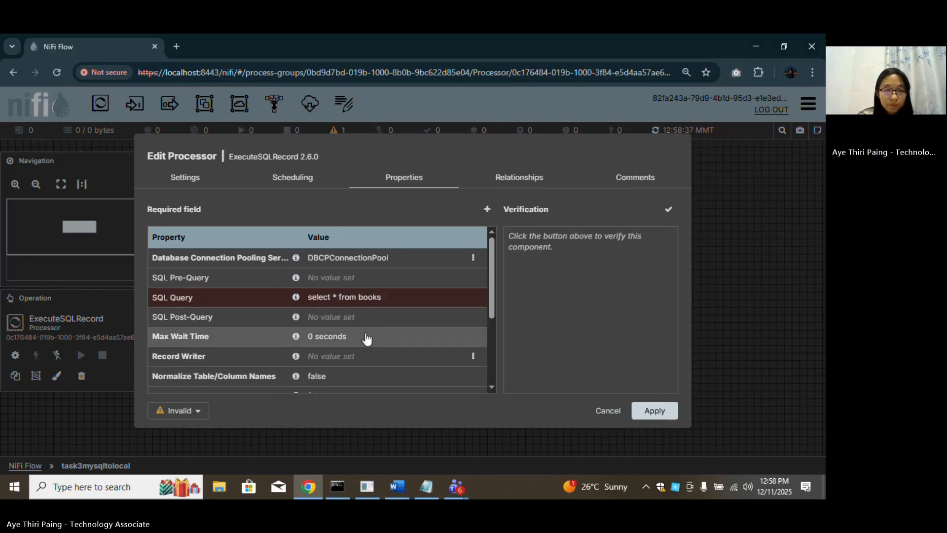
Choose CSVRecordSetWriter for the Record Writer property.
scroll(356, 344, "down", 2)
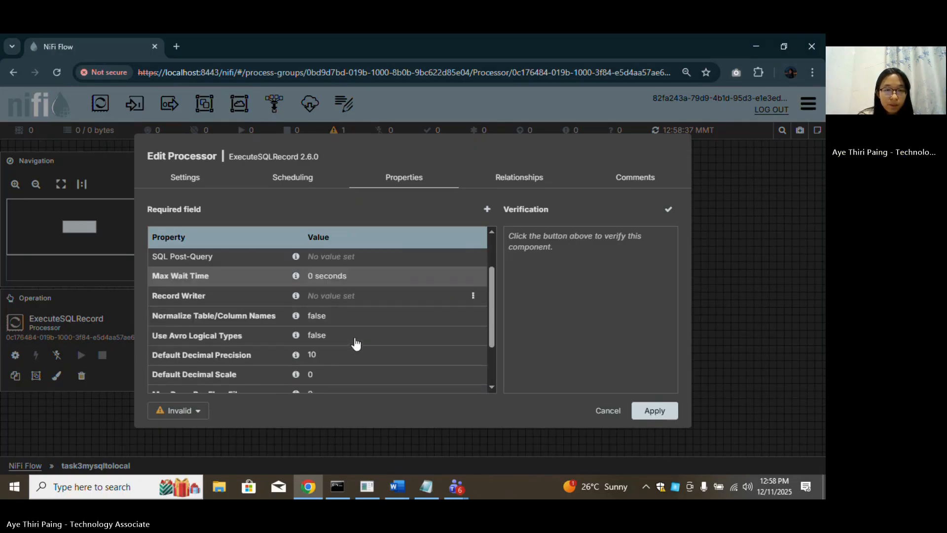
left_click(362, 297)
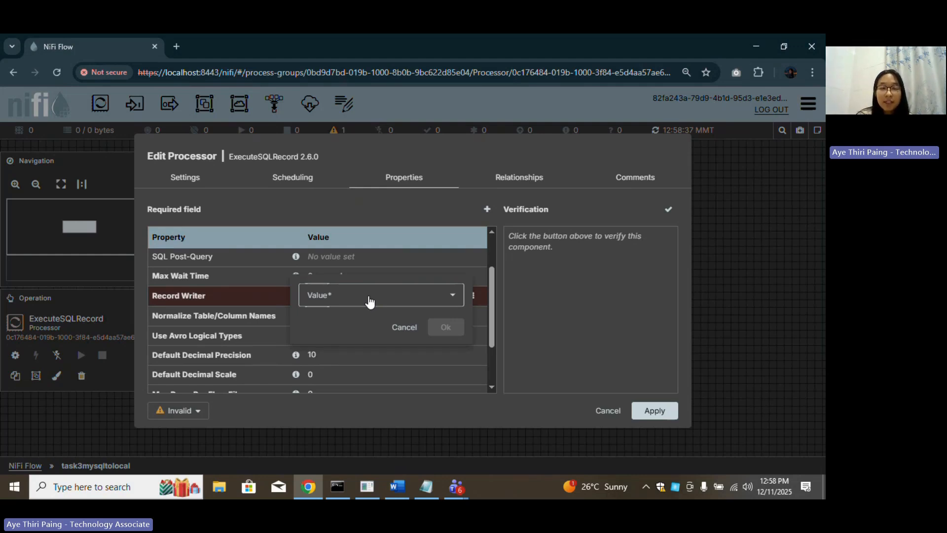
left_click(447, 295)
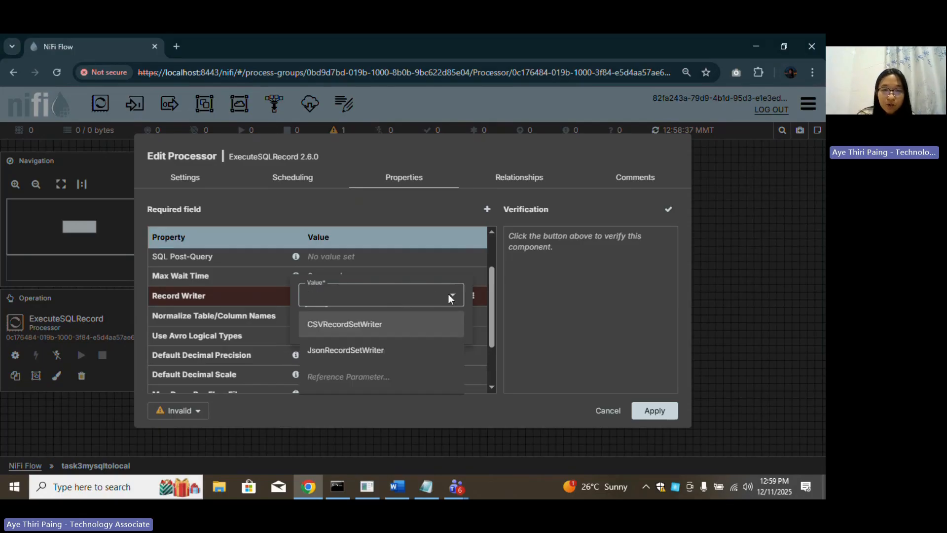
left_click(380, 325)
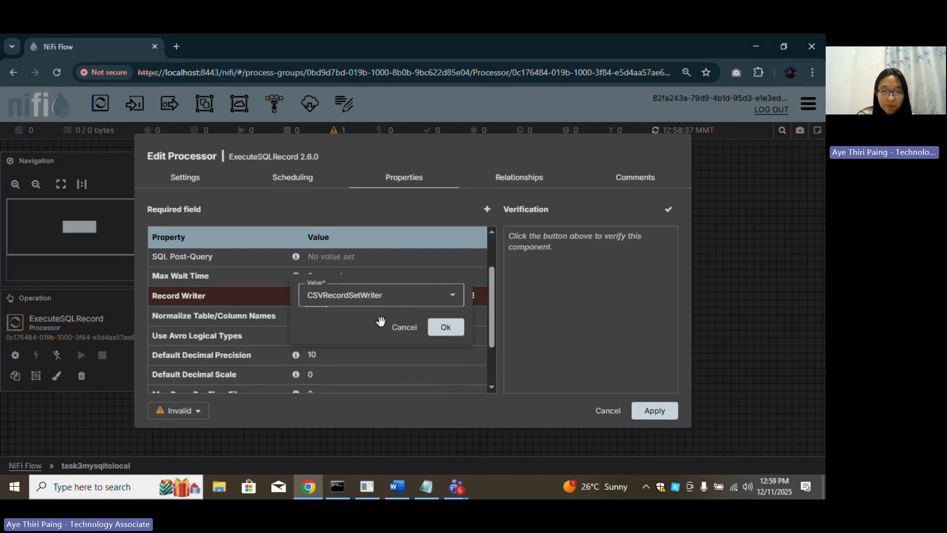
left_click(446, 328)
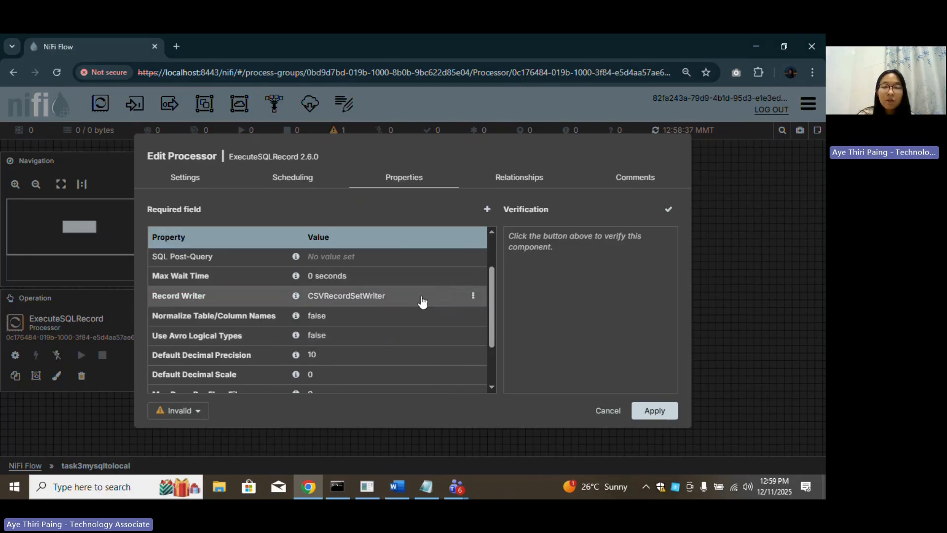
Review the Record Writer choices and new-service option, keeping CSVRecordSetWriter unchanged.
left_click(380, 298)
left_click(444, 299)
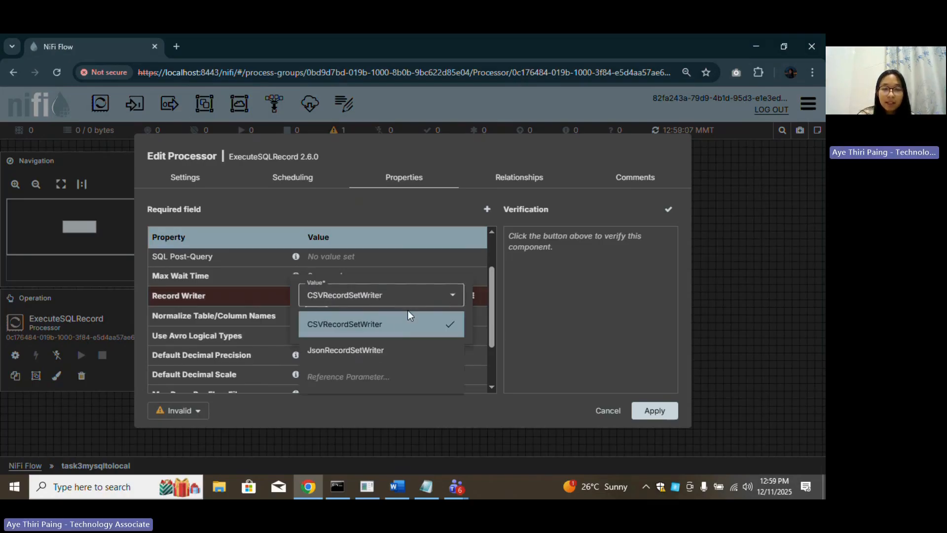
left_click(554, 301)
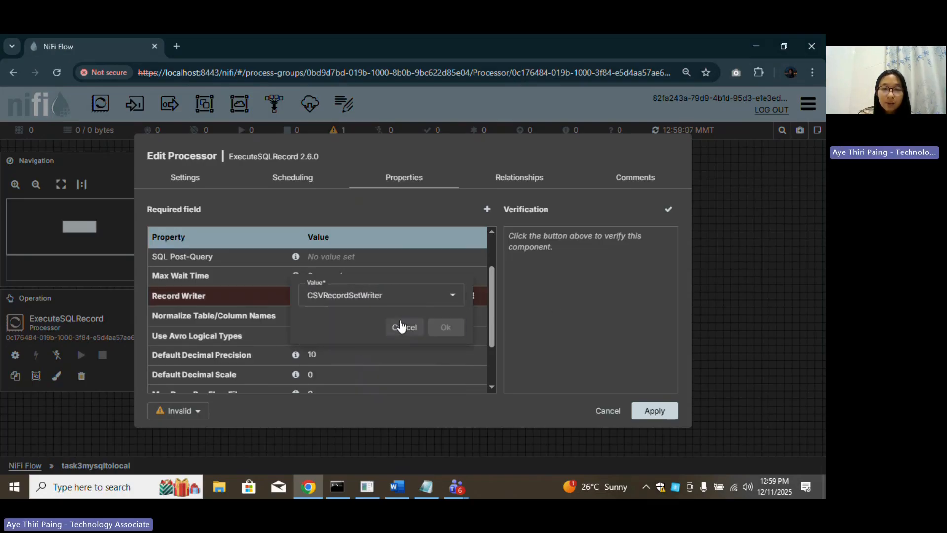
left_click(404, 326)
left_click(474, 296)
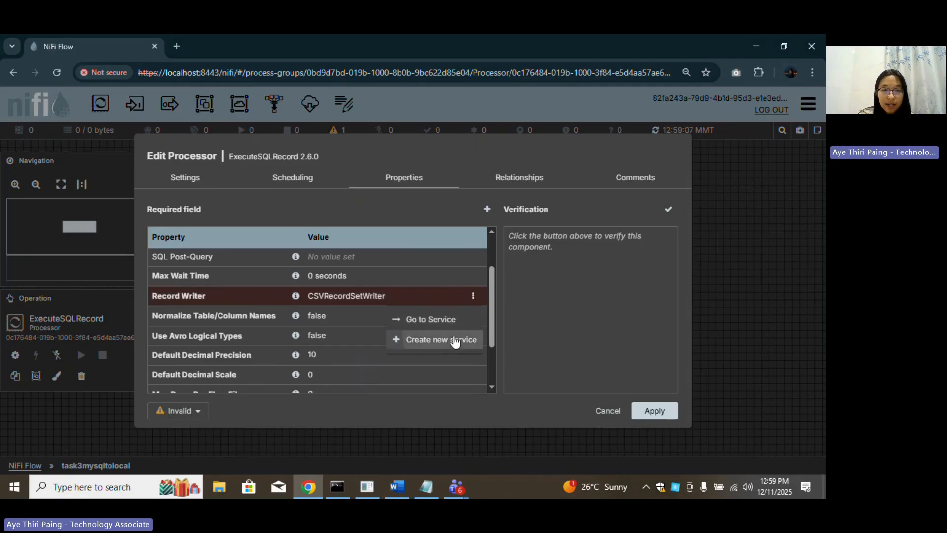
left_click(455, 340)
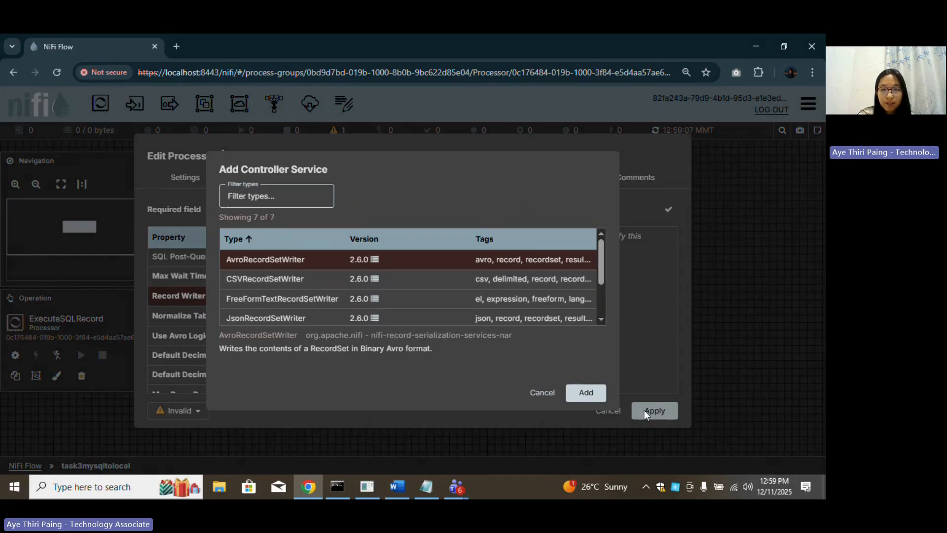
left_click(540, 394)
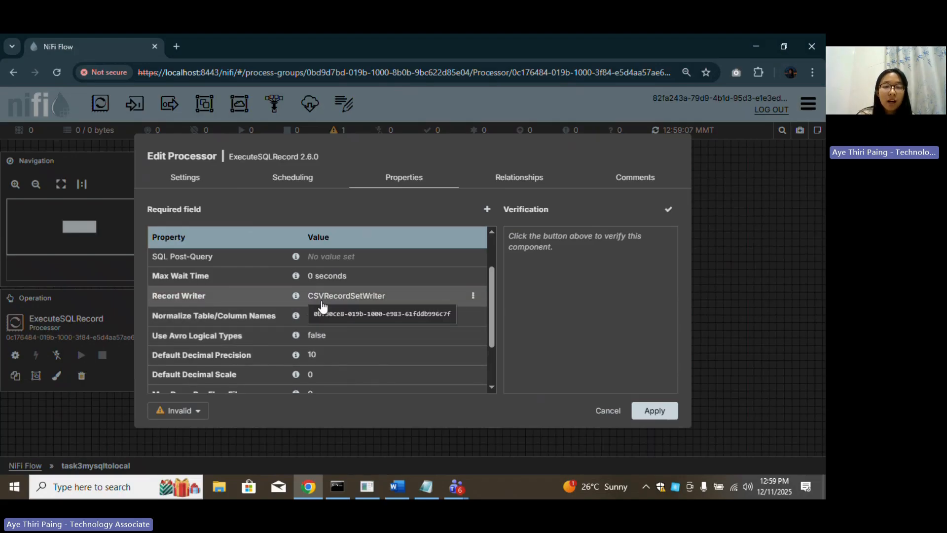
left_click(394, 303)
scroll(350, 348, "down", 2)
scroll(359, 352, "up", 3)
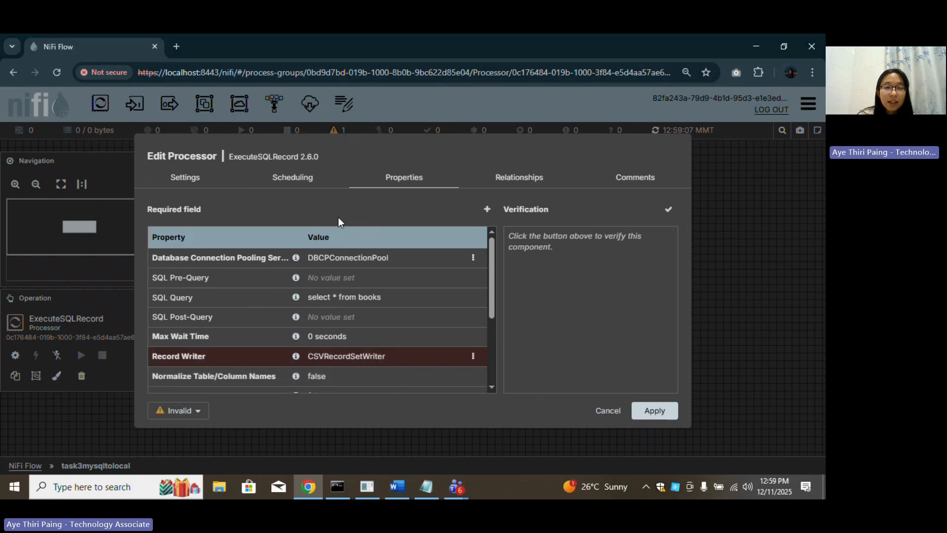
Change Run Schedule from 0 sec to 1 hr and apply the ExecuteSQLRecord configuration.
left_click(288, 178)
left_click(325, 246)
left_click_drag(325, 247, 289, 250)
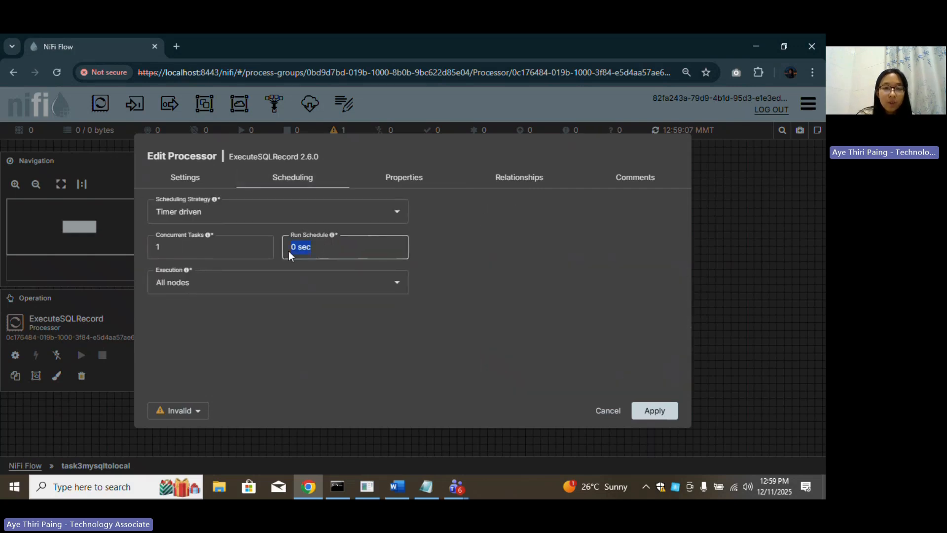
type("1 hr")
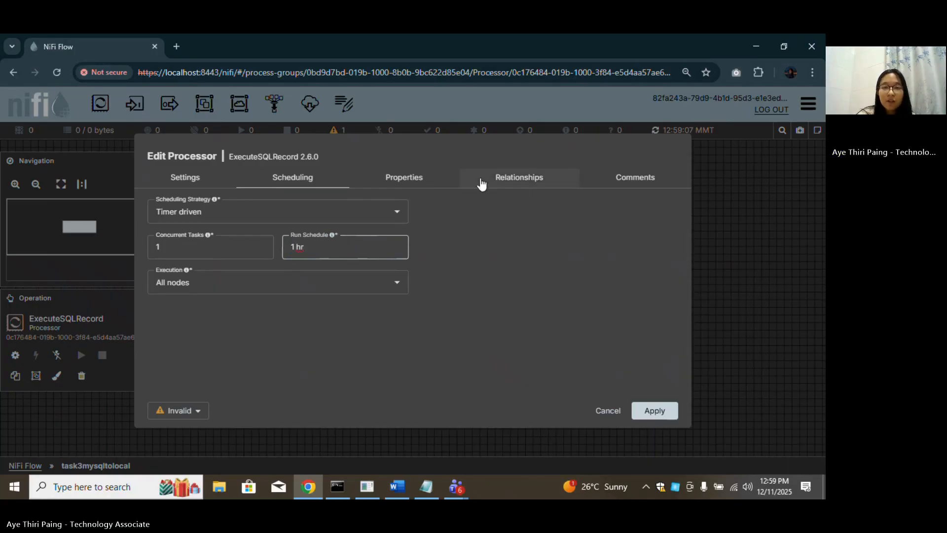
left_click(499, 181)
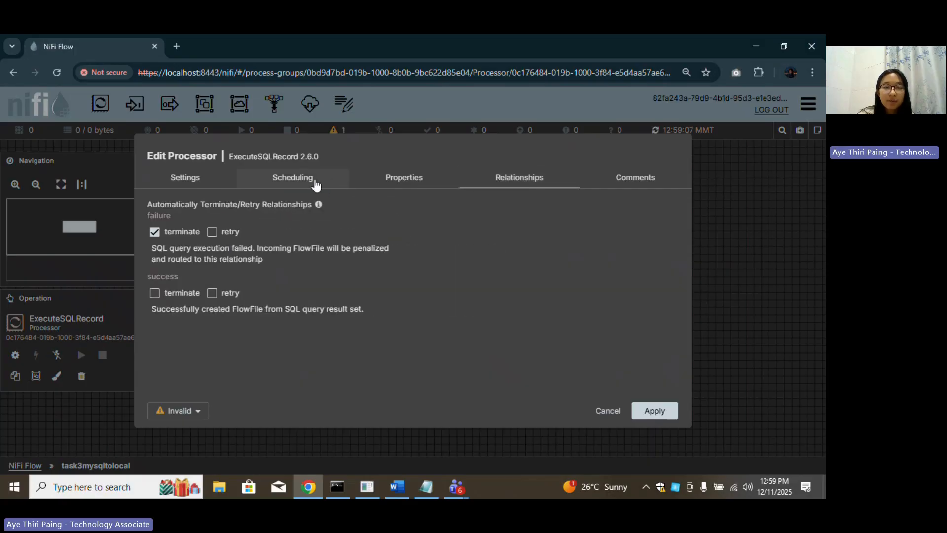
left_click(340, 181)
left_click(406, 182)
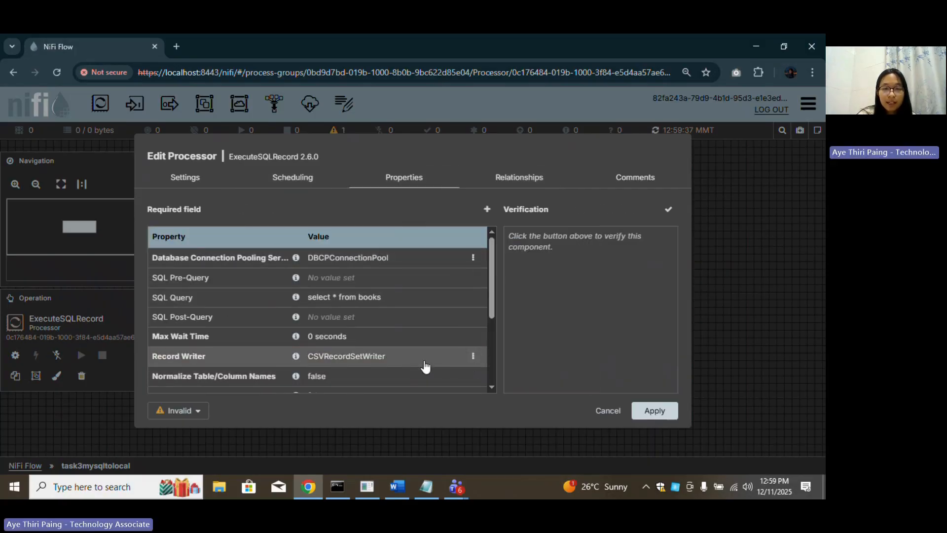
left_click(644, 412)
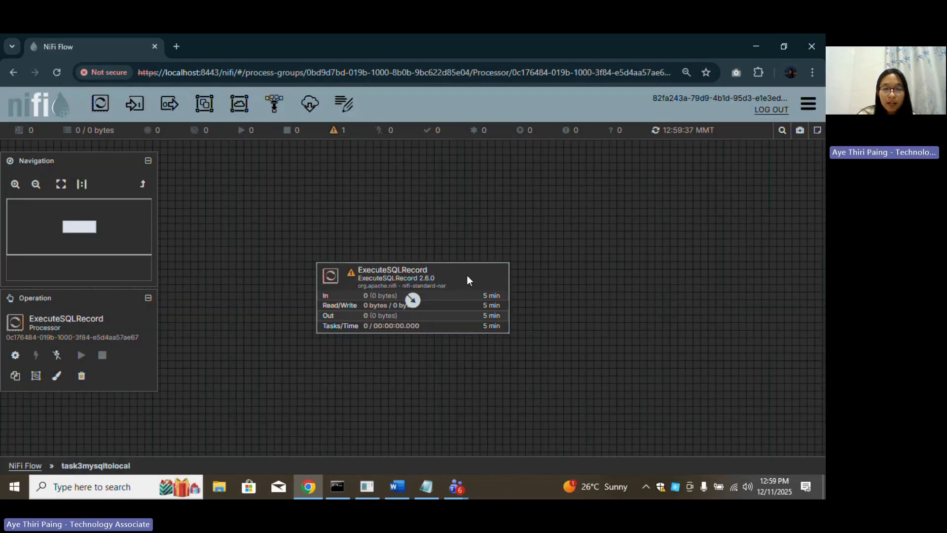
Inspect the CSV writer's controller service, then return and cancel out of the processor settings.
double_click(467, 277)
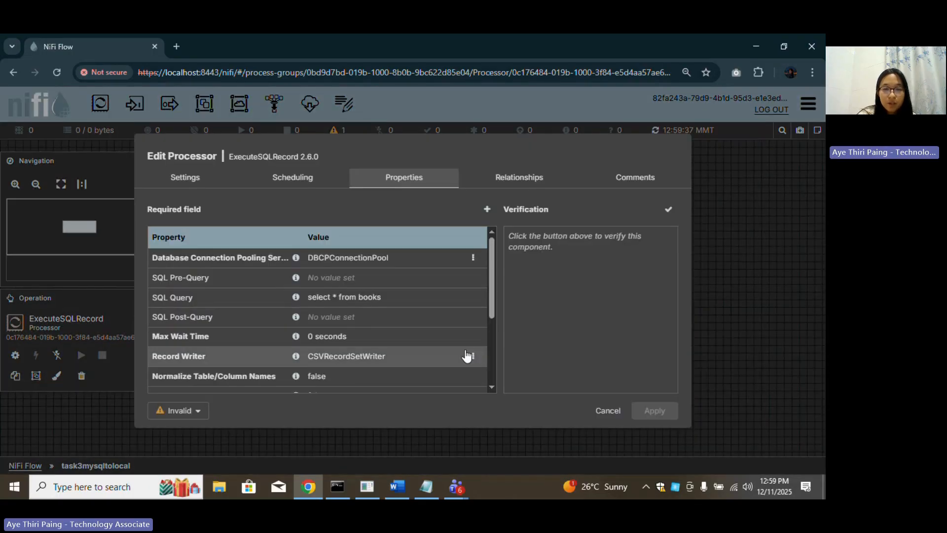
left_click(473, 356)
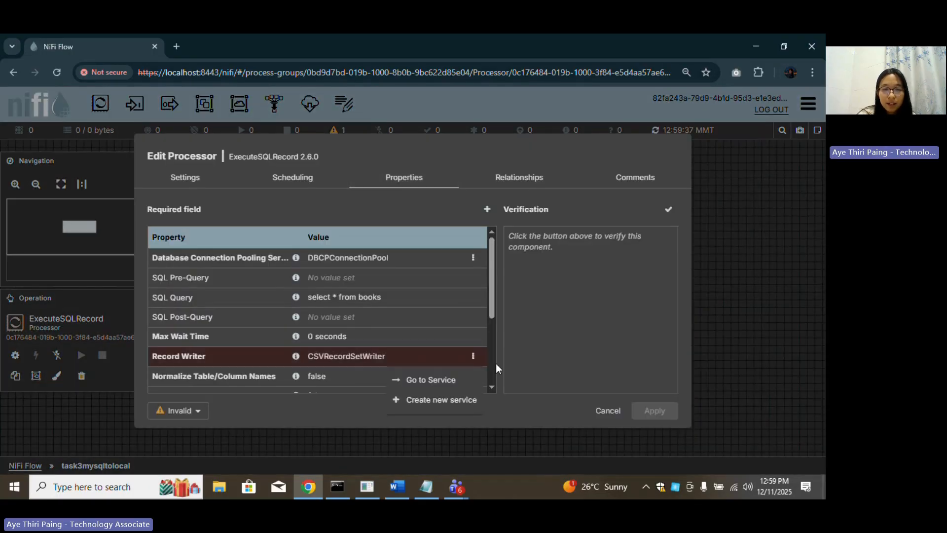
left_click(463, 380)
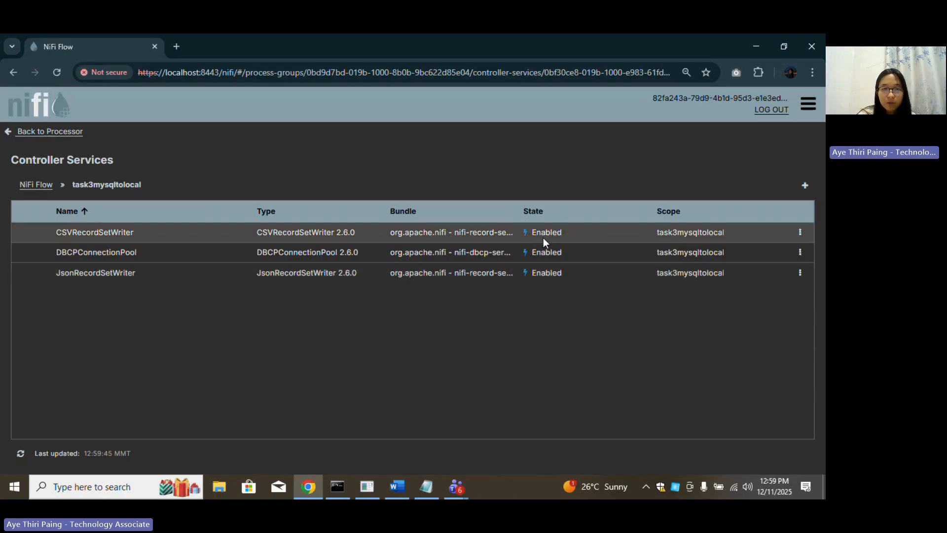
left_click(41, 134)
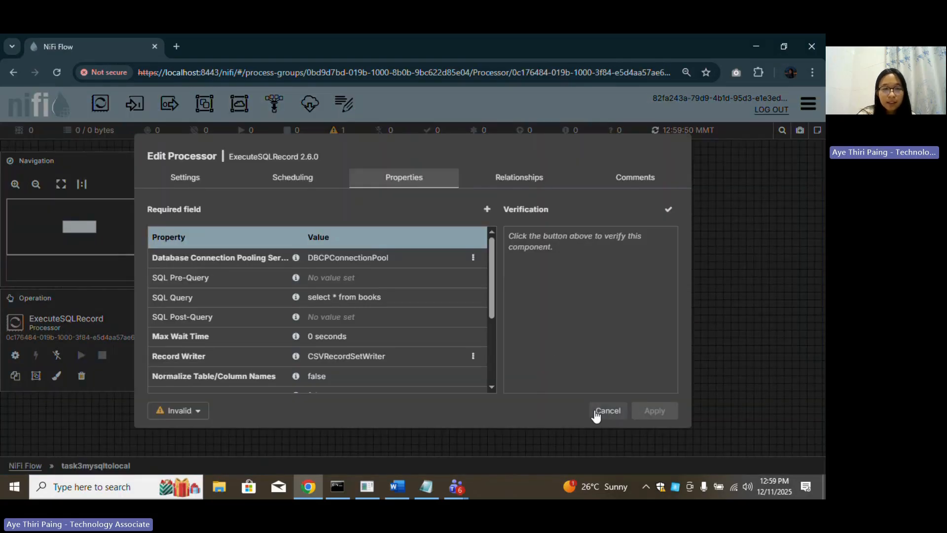
left_click(606, 411)
Reposition the ExecuteSQLRecord processor on the canvas.
left_click_drag(462, 276, 426, 209)
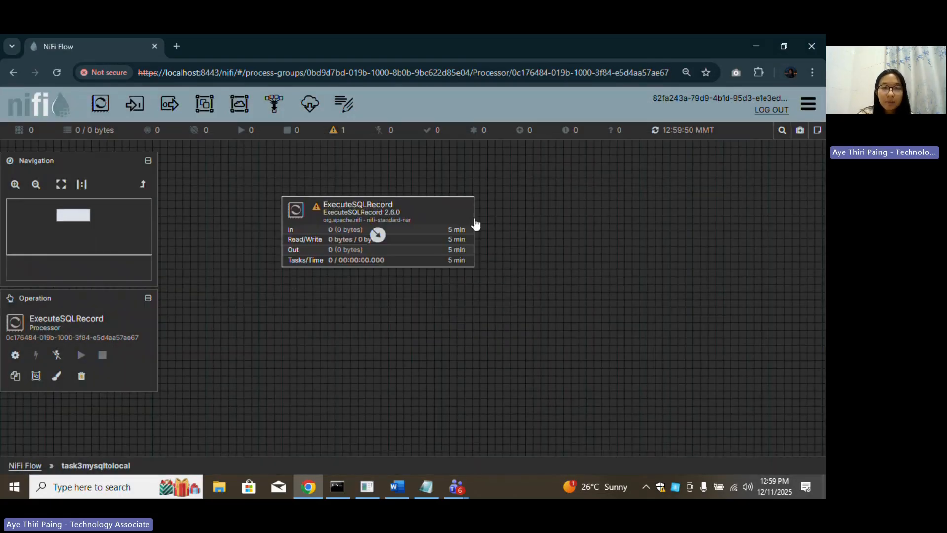
left_click(466, 390)
left_click(444, 213)
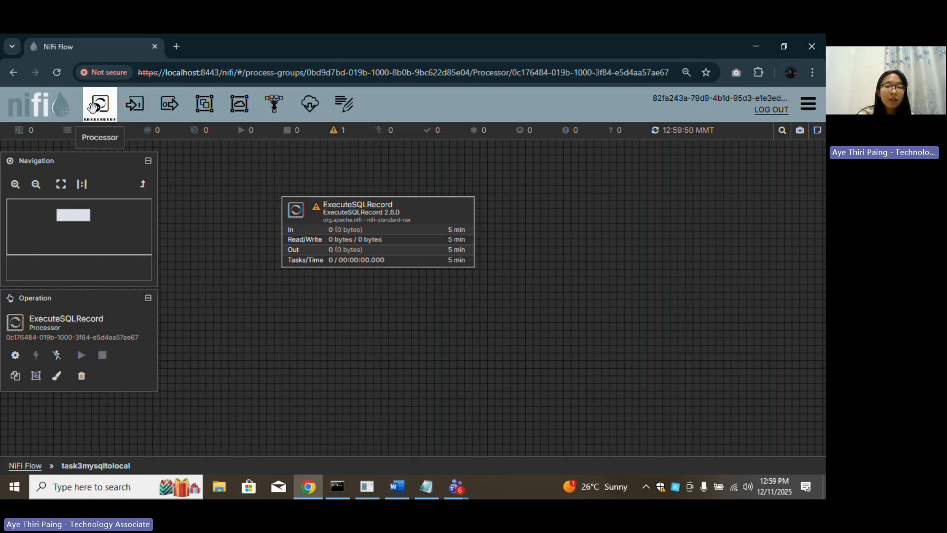
Drop a processor right of ExecuteSQLRecord, filter for 'updateatt' and add UpdateAttribute.
left_click_drag(94, 105, 641, 316)
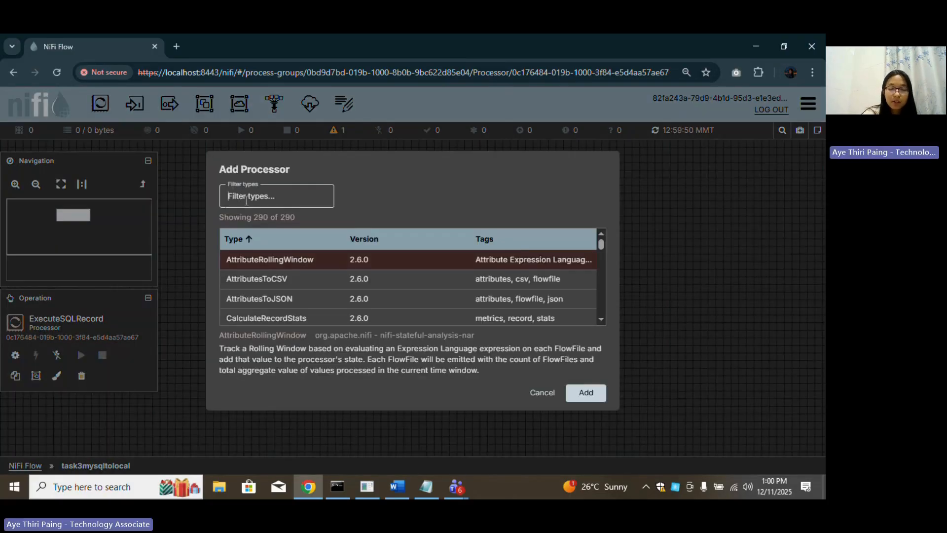
type("update")
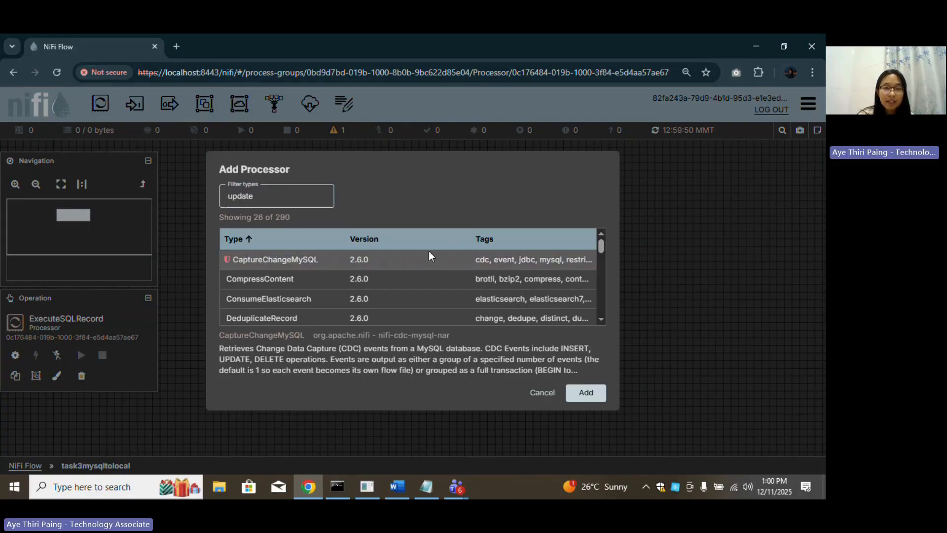
type("att")
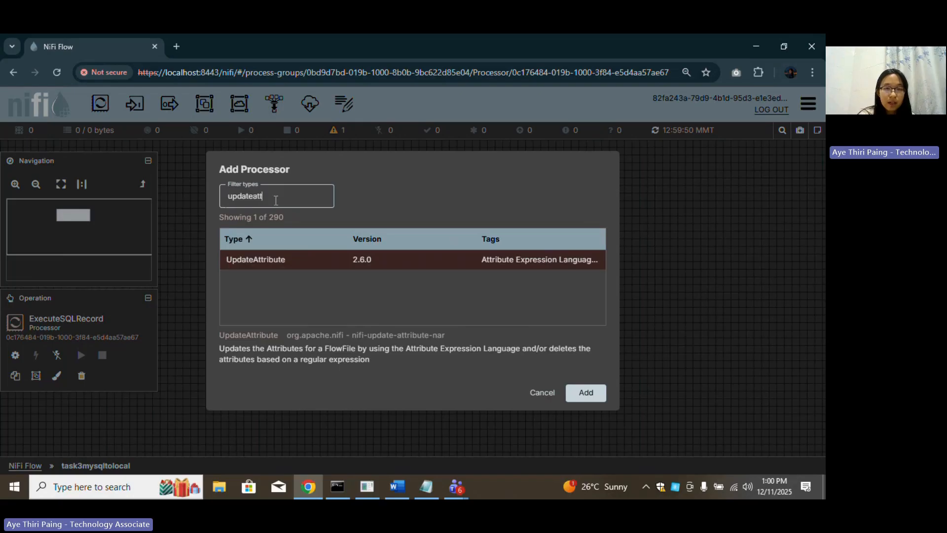
left_click(283, 261)
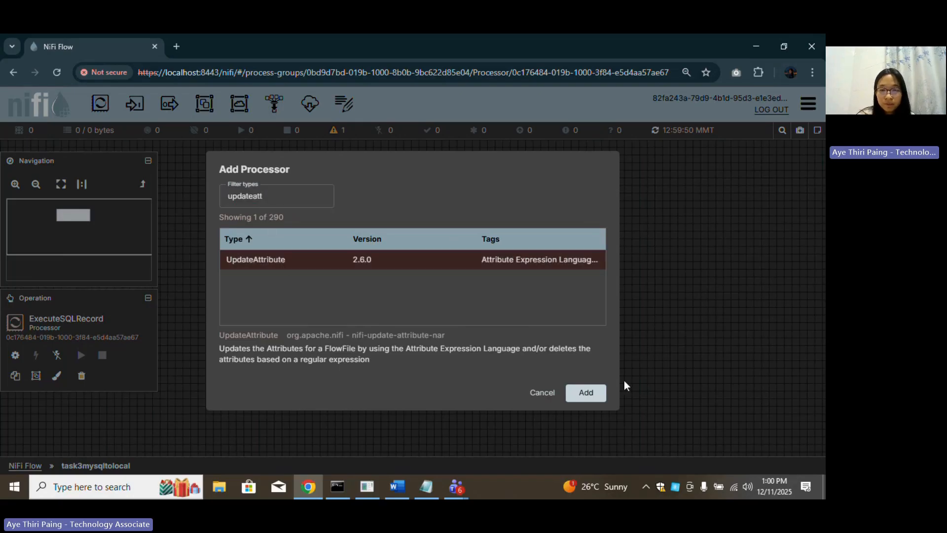
left_click(587, 393)
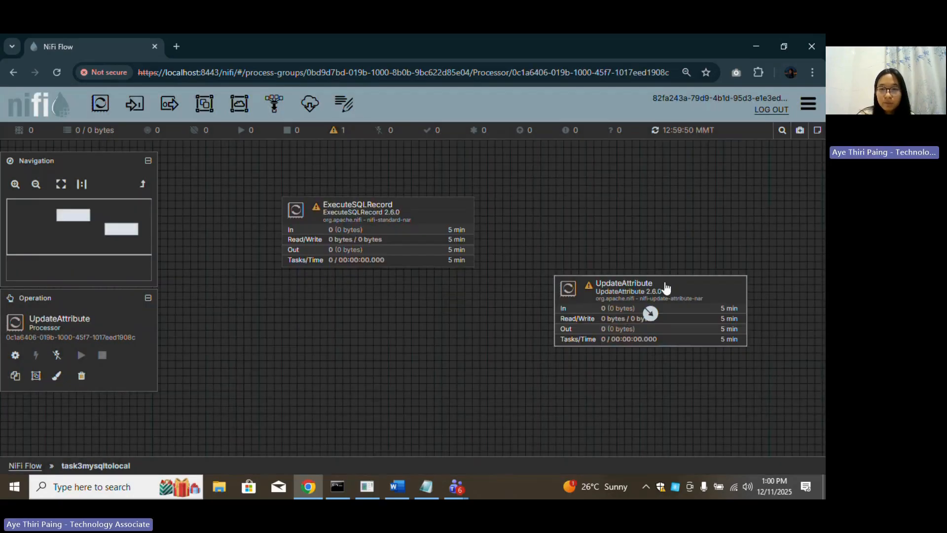
Add a custom filename property with value books.csv to UpdateAttribute.
double_click(679, 288)
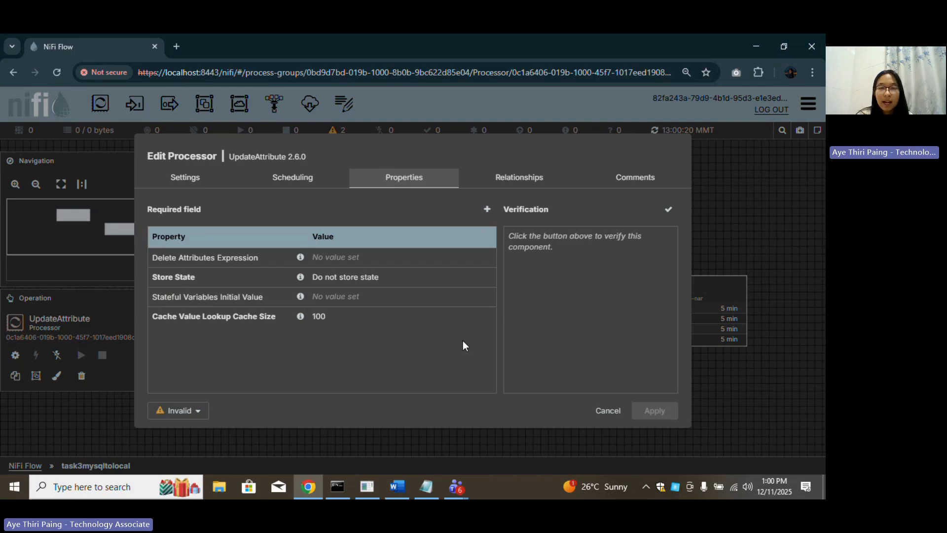
left_click(488, 209)
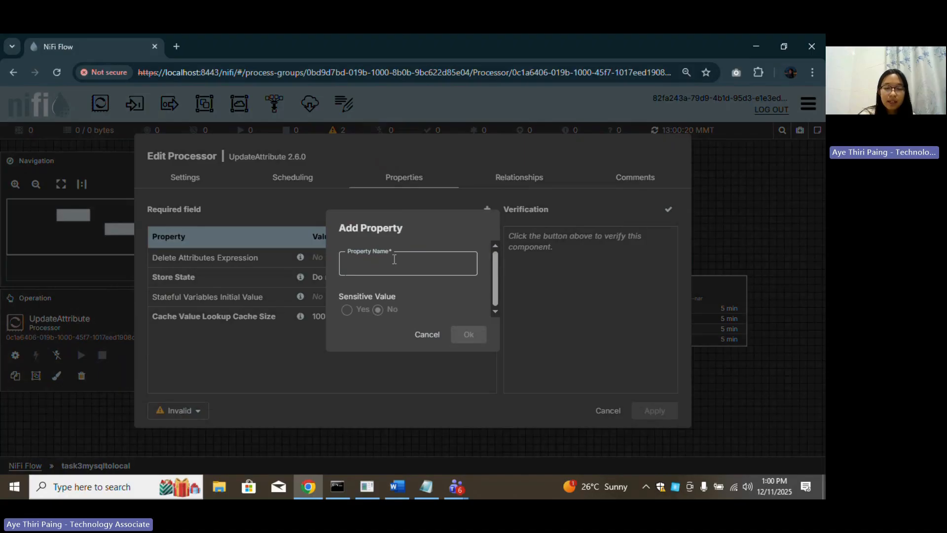
type("filename")
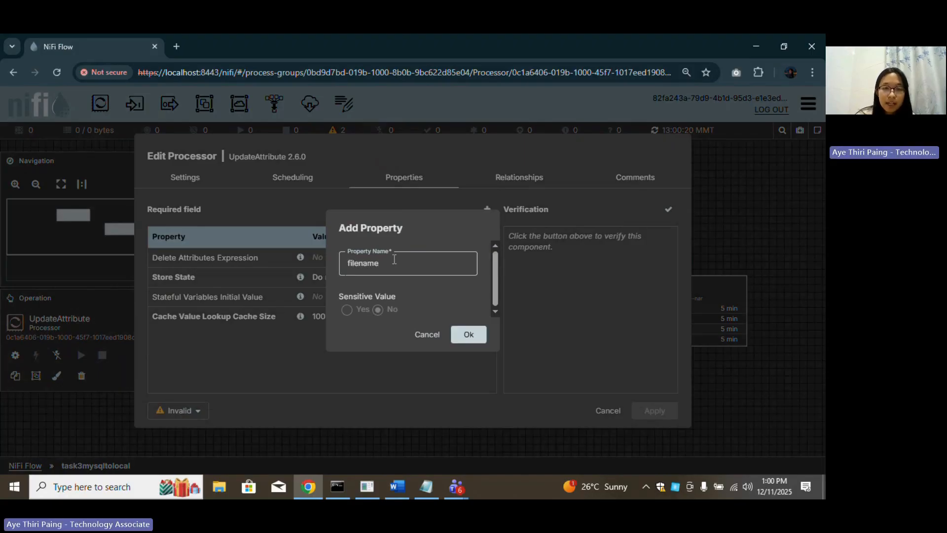
left_click(470, 334)
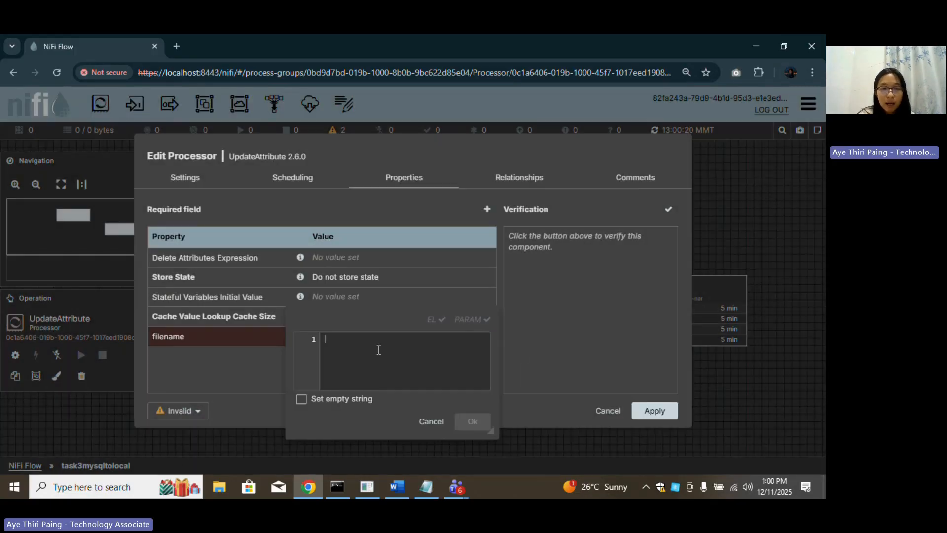
type("books.c")
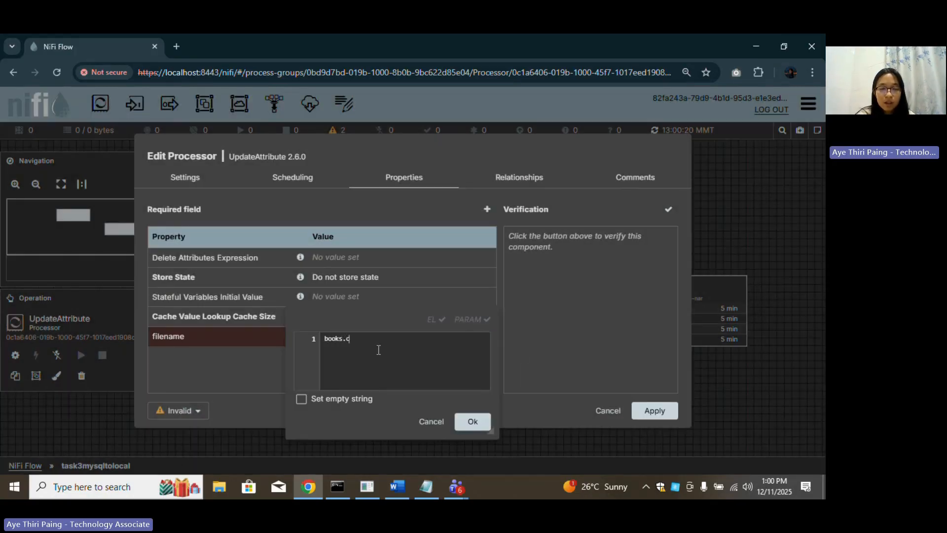
type("sv")
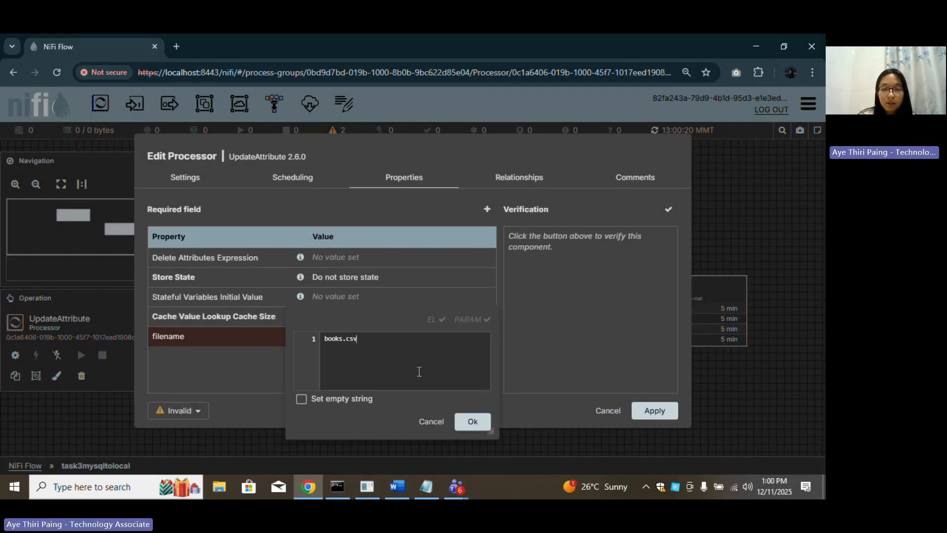
left_click(473, 422)
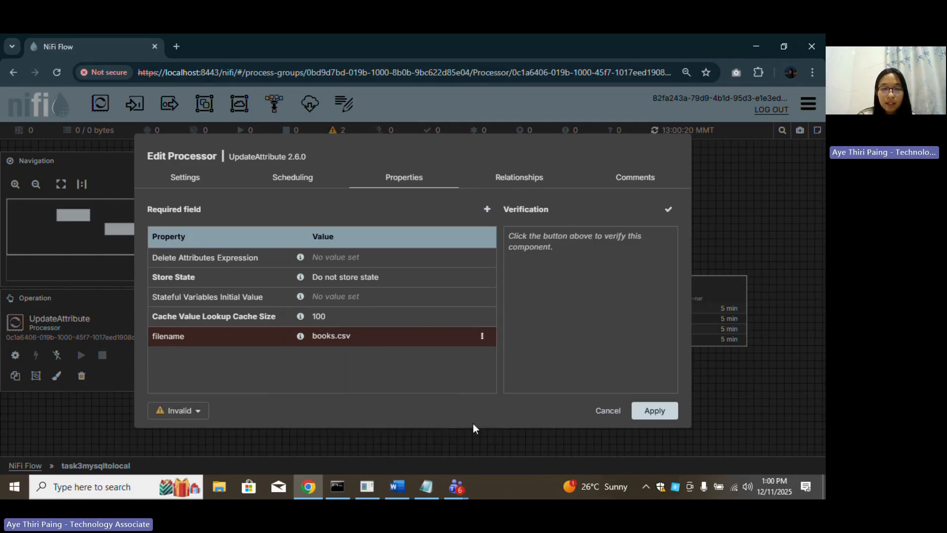
Check the filename property options and relationships, then apply the UpdateAttribute configuration.
left_click(482, 336)
left_click(359, 370)
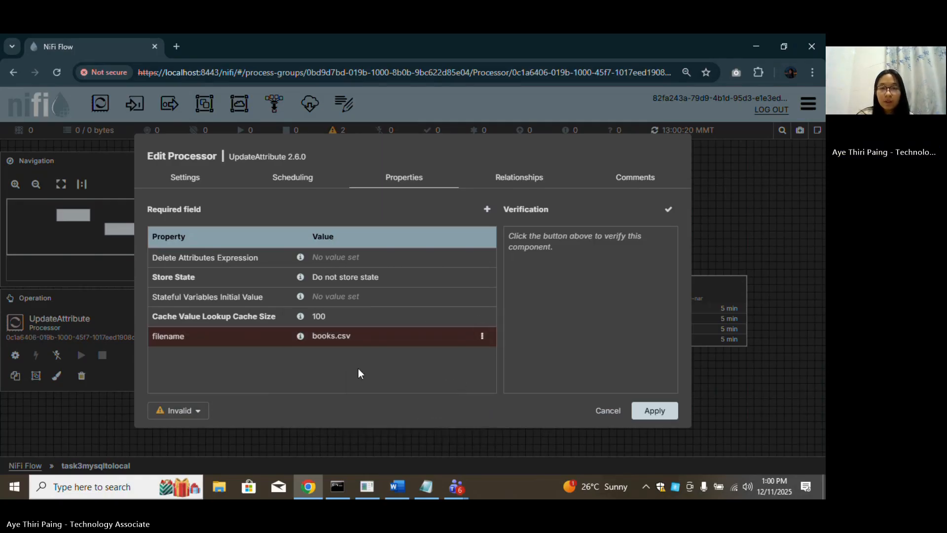
left_click(518, 178)
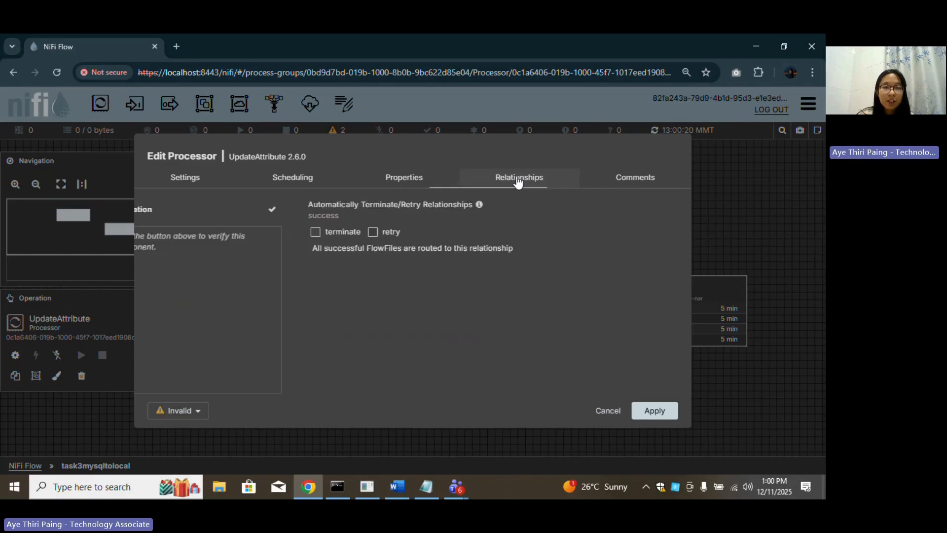
left_click(390, 179)
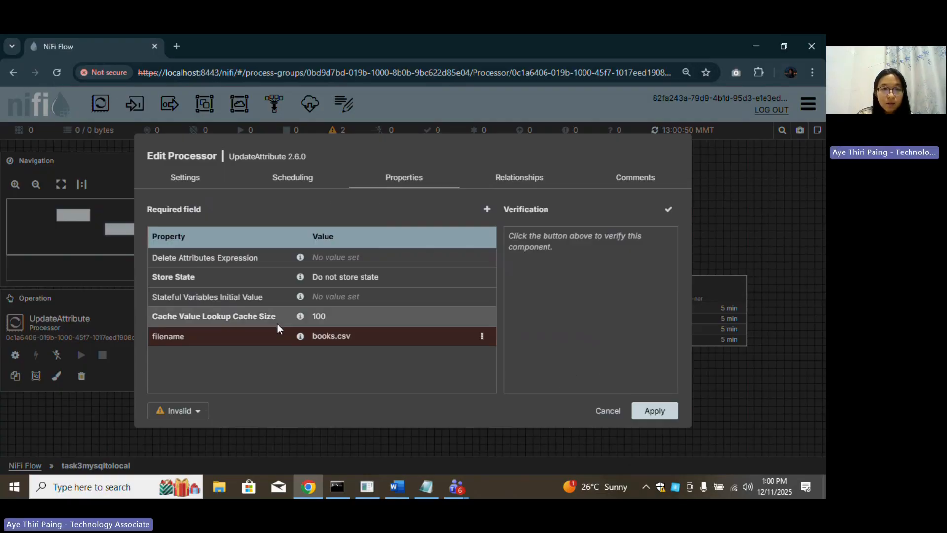
left_click(656, 411)
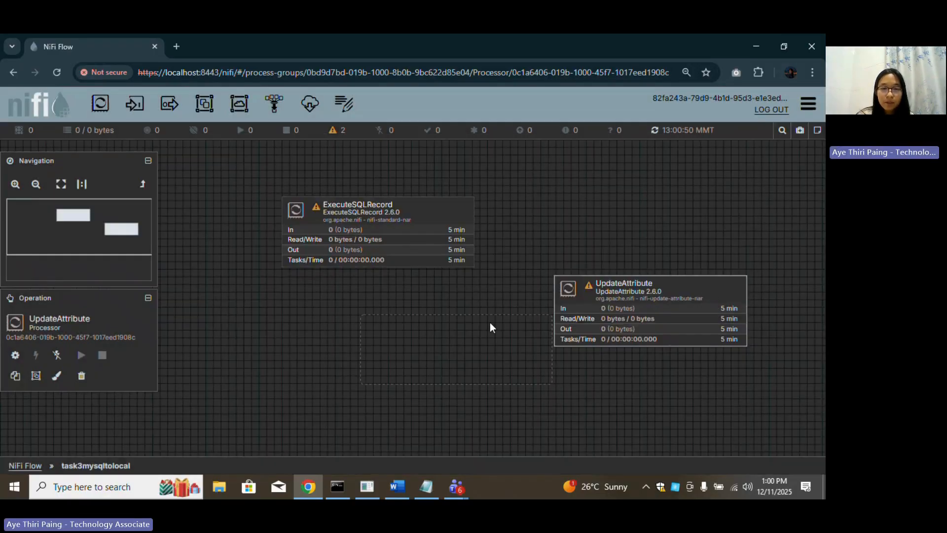
Stack UpdateAttribute directly under ExecuteSQLRecord on the canvas.
left_click_drag(435, 318, 434, 324)
left_click_drag(455, 198, 450, 184)
left_click_drag(448, 324, 452, 306)
left_click(522, 364)
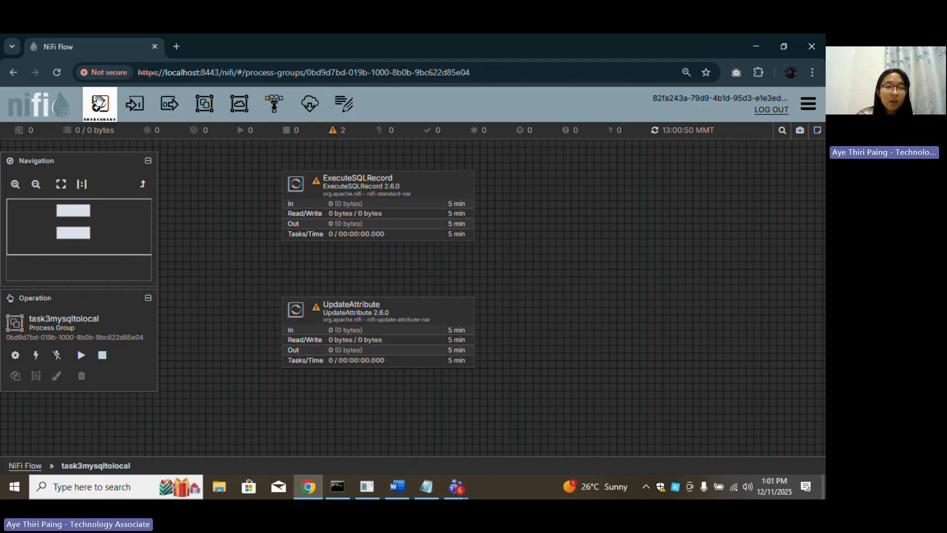
Add a PutFile processor to the flow and open its configuration.
left_click_drag(99, 106, 597, 362)
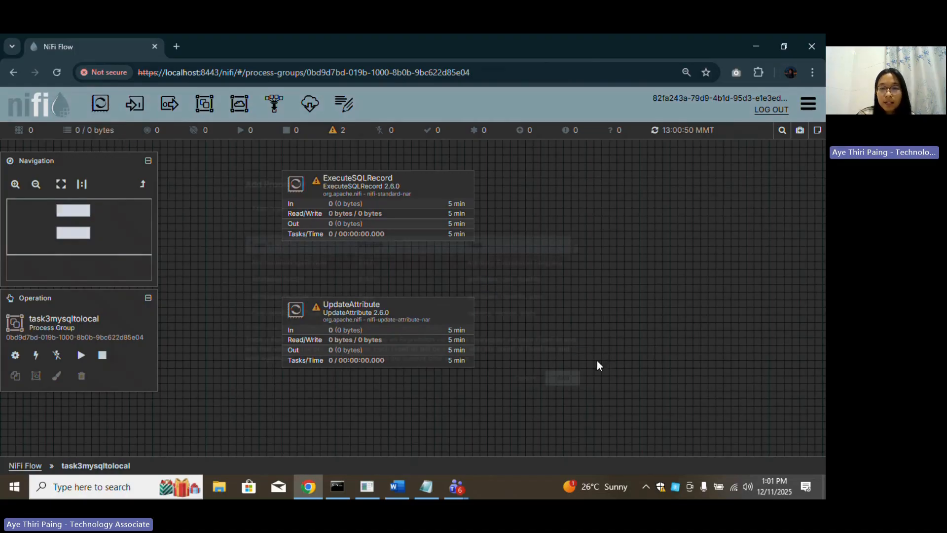
type("pu")
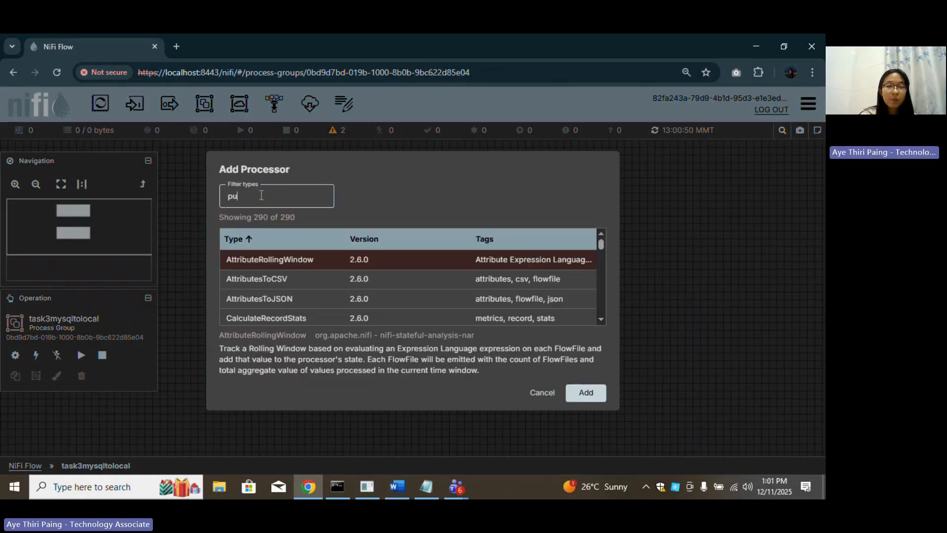
type("tfile")
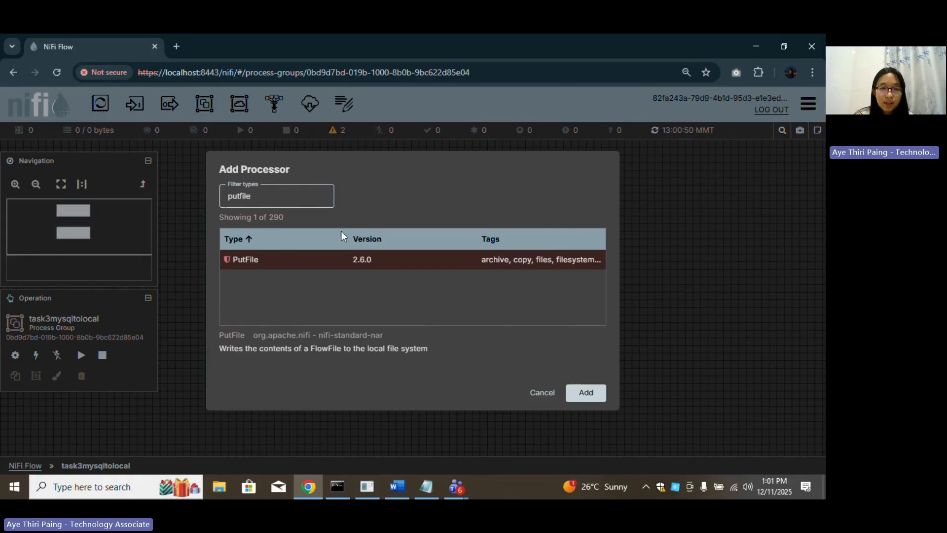
left_click(284, 259)
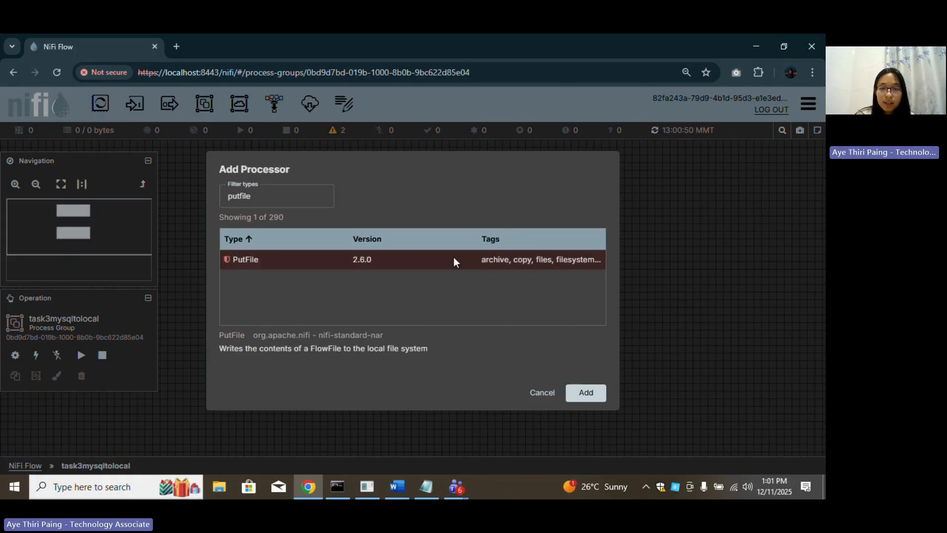
left_click(601, 399)
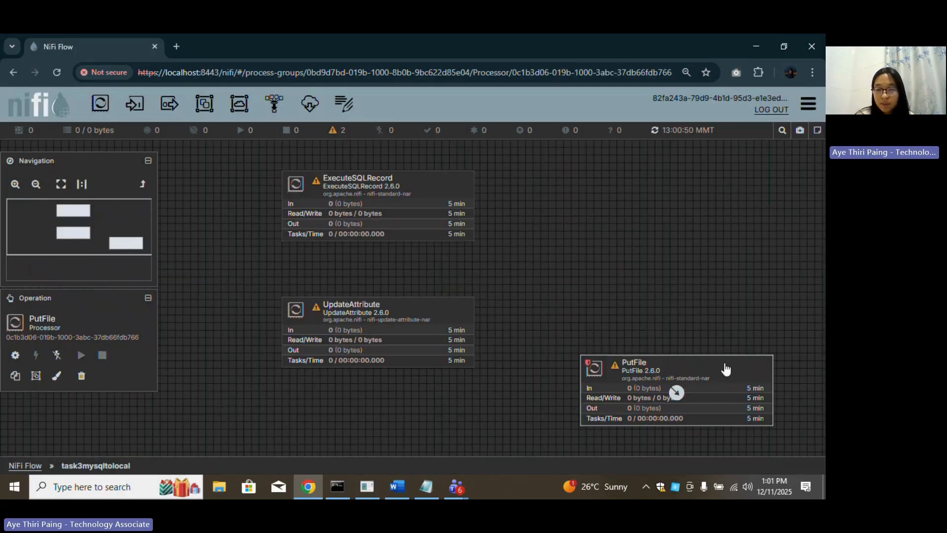
double_click(726, 369)
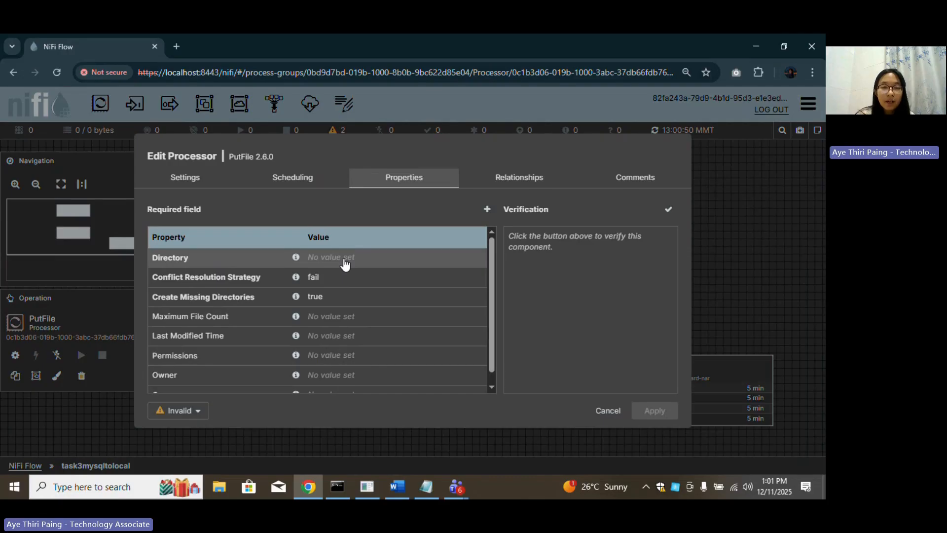
left_click(218, 487)
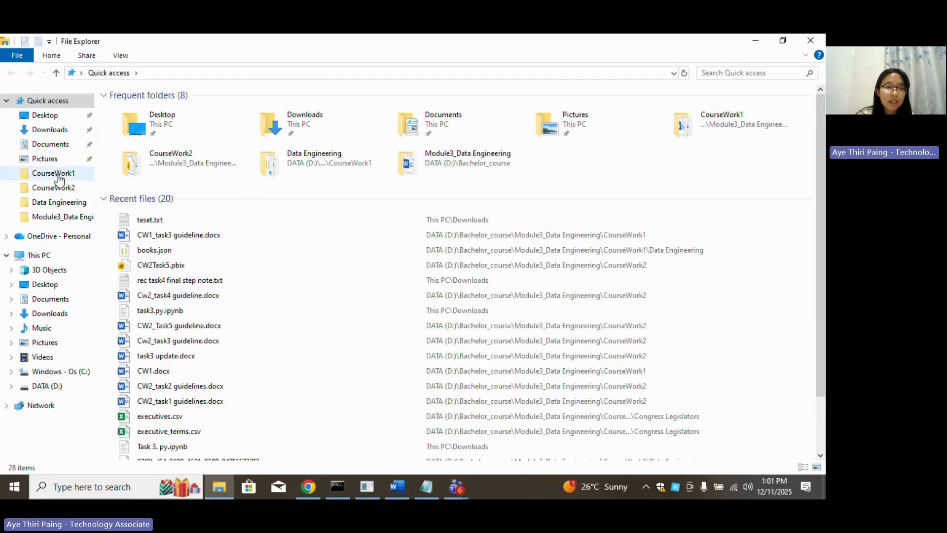
Browse to CourseWork1 > Cw1_Task3_recording > Data Engineering and select its path in the address bar.
left_click(56, 175)
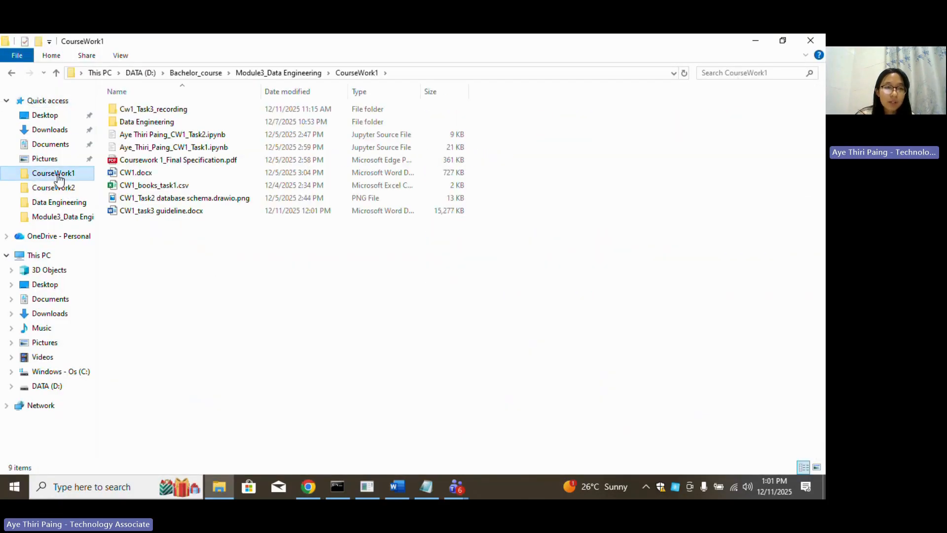
double_click(165, 111)
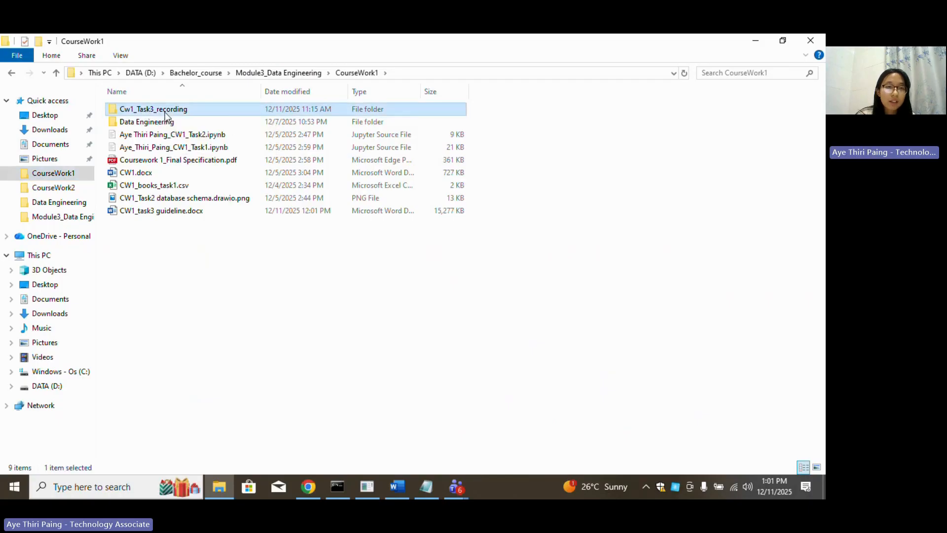
double_click(179, 110)
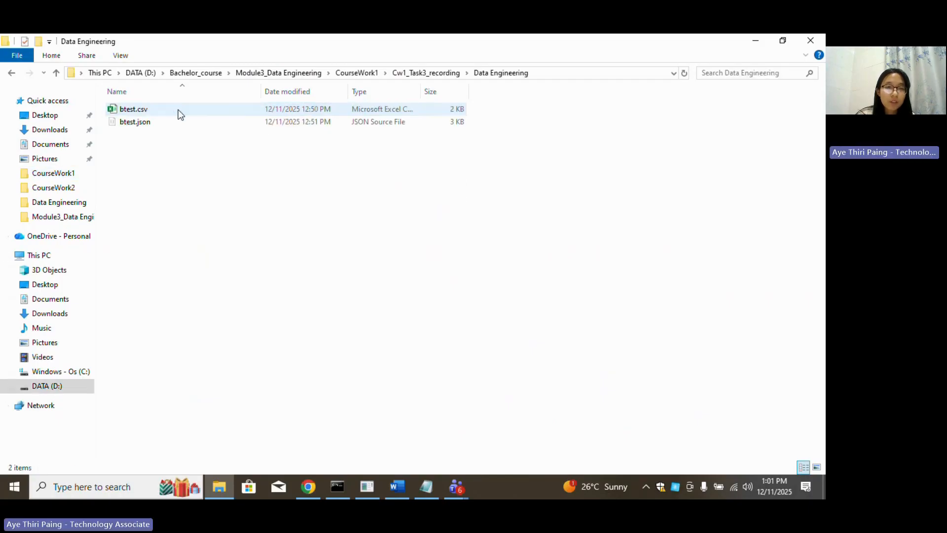
left_click(546, 74)
key("ctrl+c")
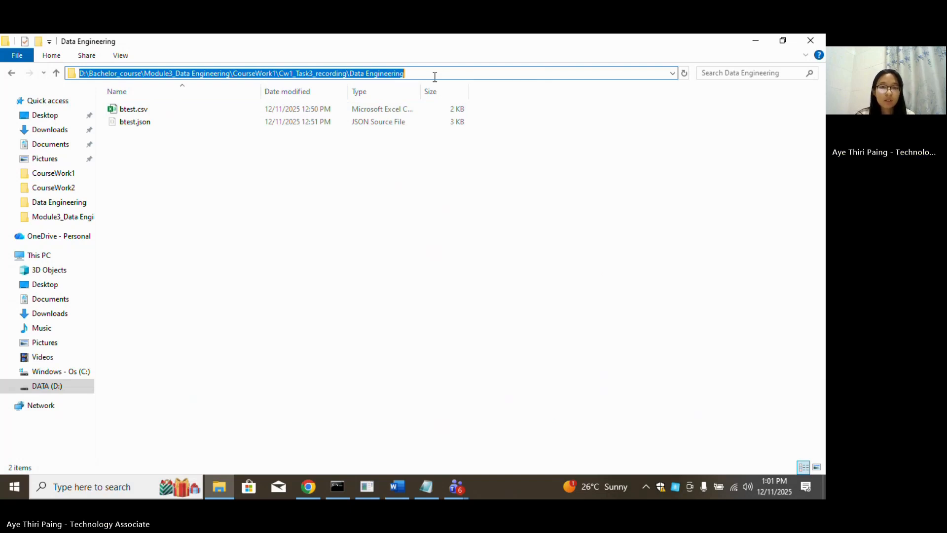
Paste the Data Engineering folder path into PutFile's Directory property.
left_click(757, 41)
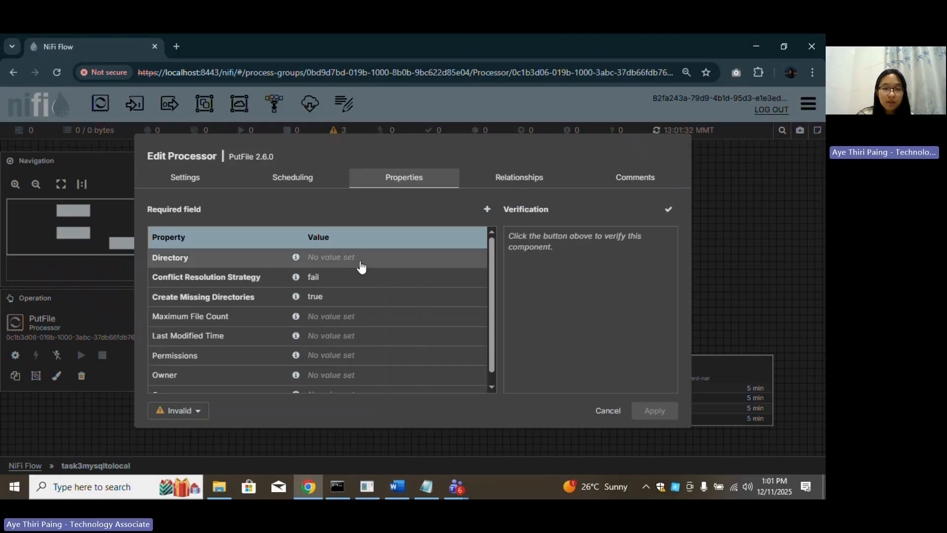
left_click(332, 258)
key("ctrl+v")
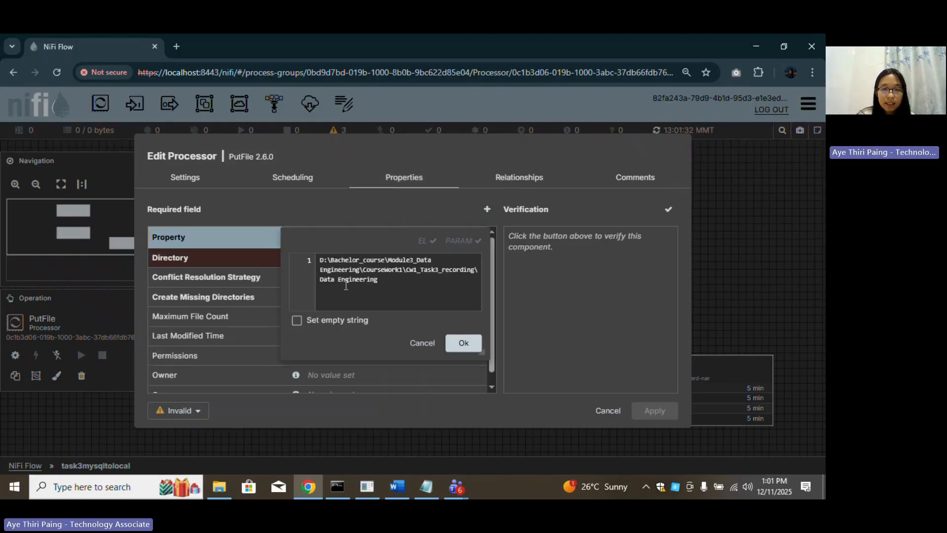
left_click(465, 345)
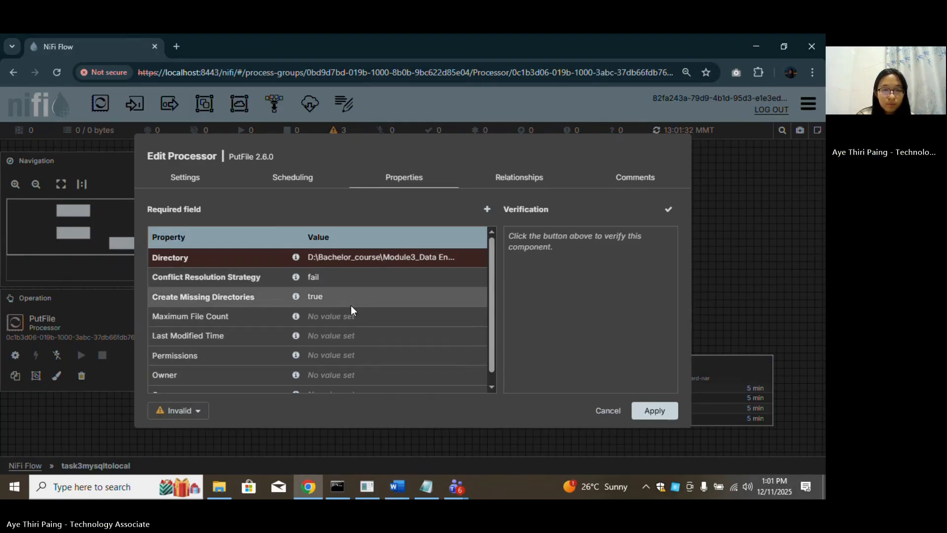
Look over the remaining PutFile properties and move on to its relationship settings.
scroll(348, 345, "down", 1)
scroll(303, 338, "up", 1)
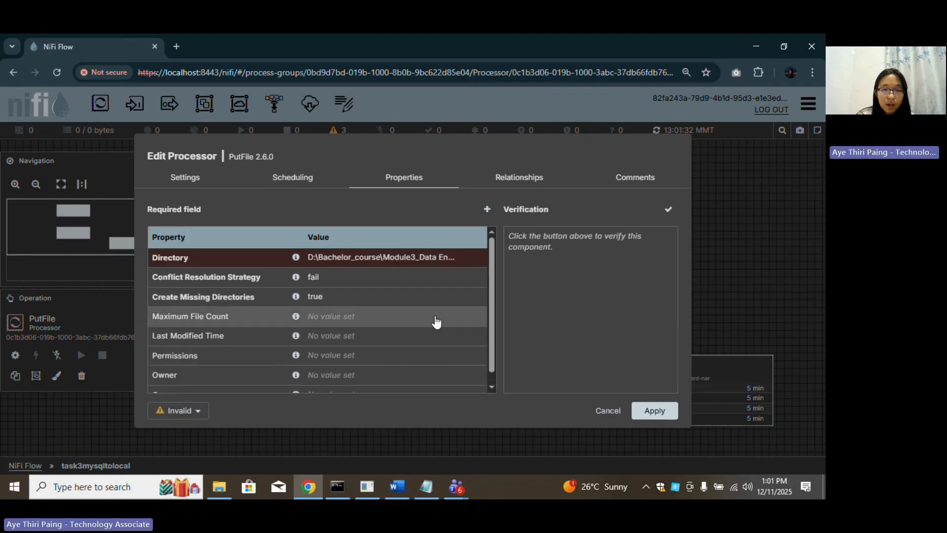
scroll(337, 317, "down", 1)
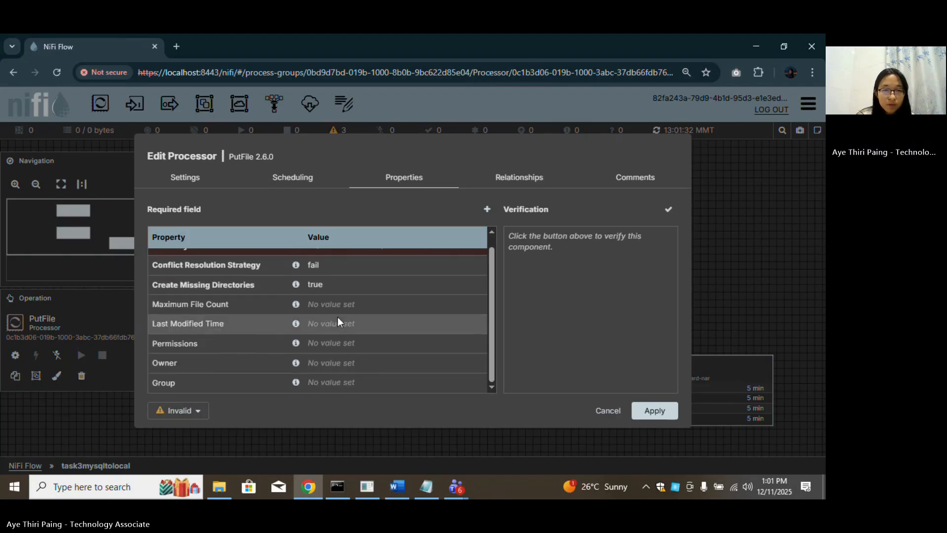
scroll(349, 364, "up", 1)
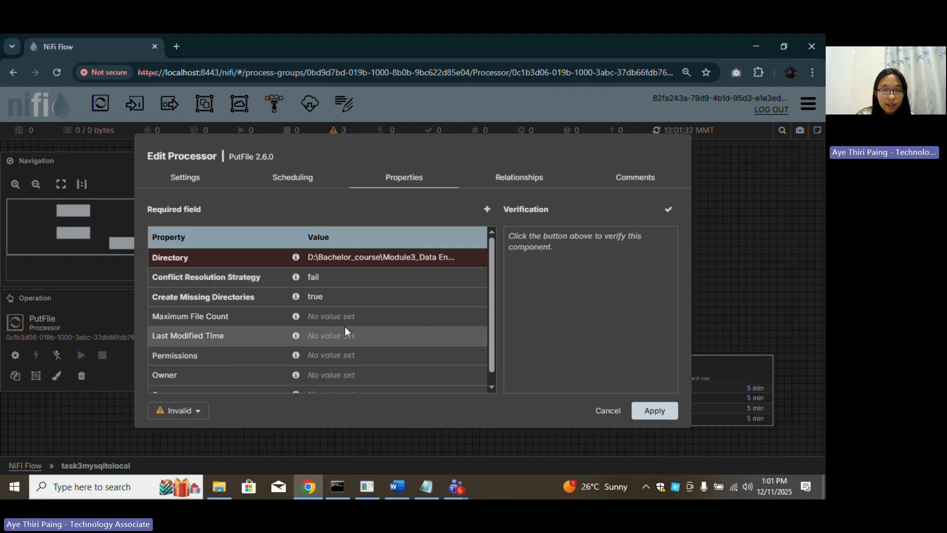
scroll(345, 333, "down", 1)
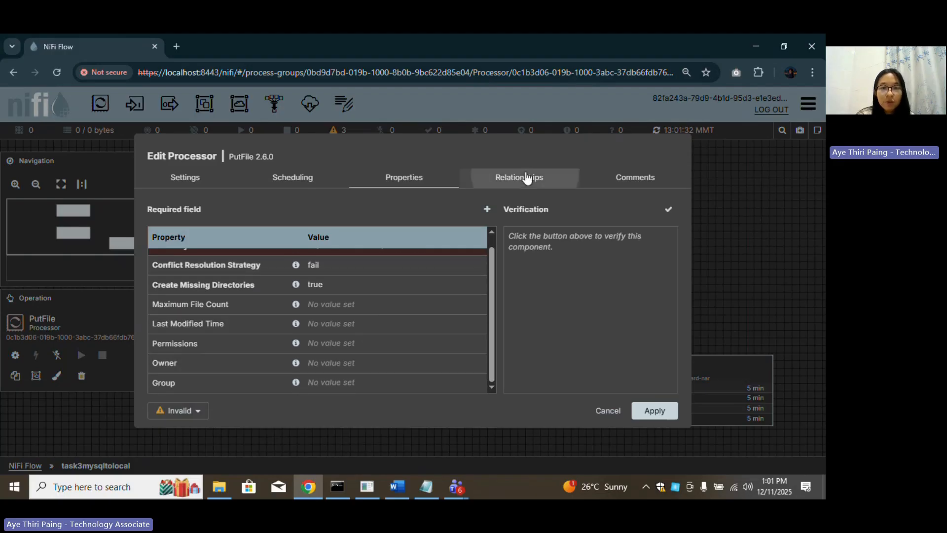
left_click(523, 178)
Auto-terminate PutFile's failure and success relationships and apply the change.
left_click(155, 231)
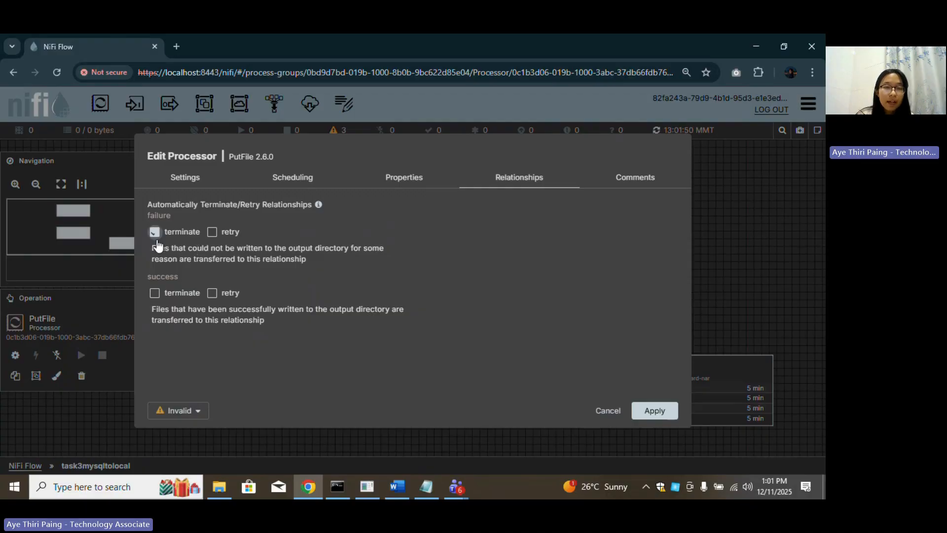
left_click(163, 294)
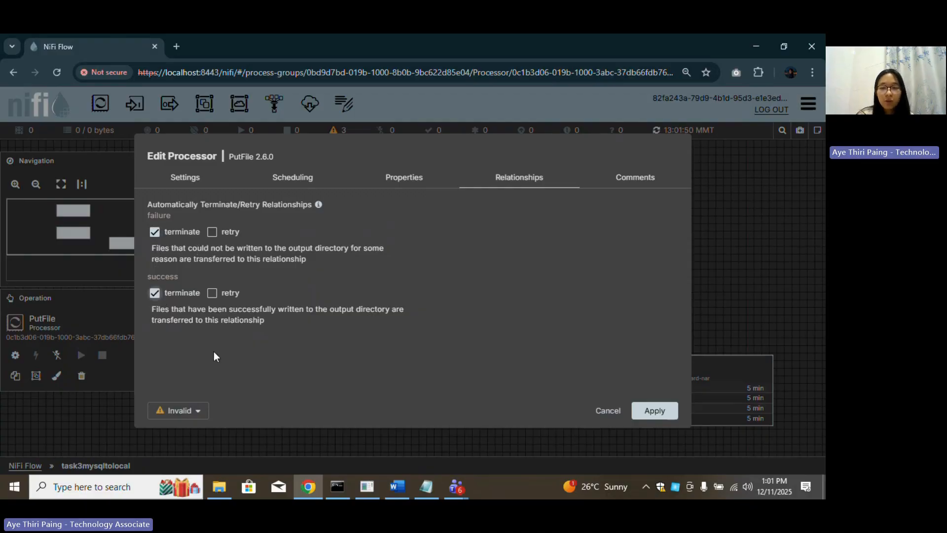
left_click(654, 411)
Reopen PutFile and review its Properties list.
double_click(760, 373)
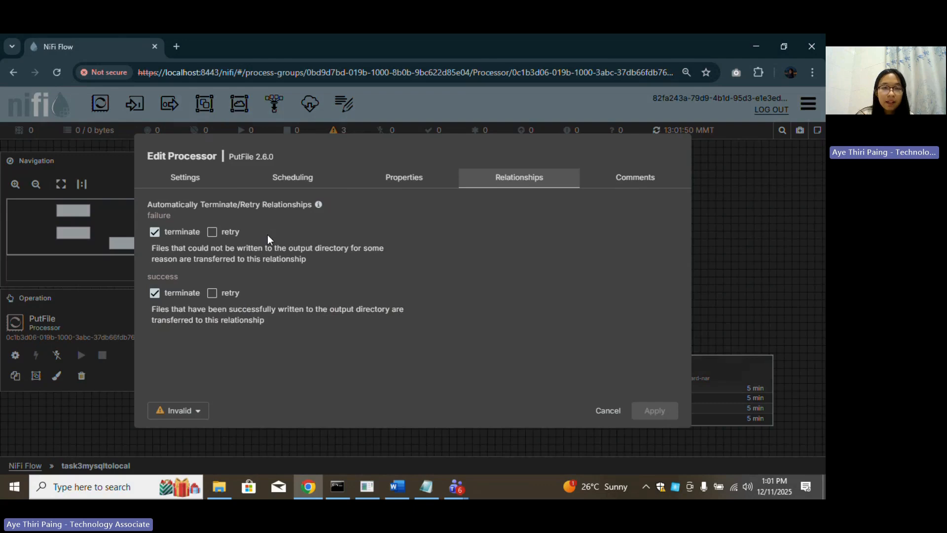
left_click(413, 178)
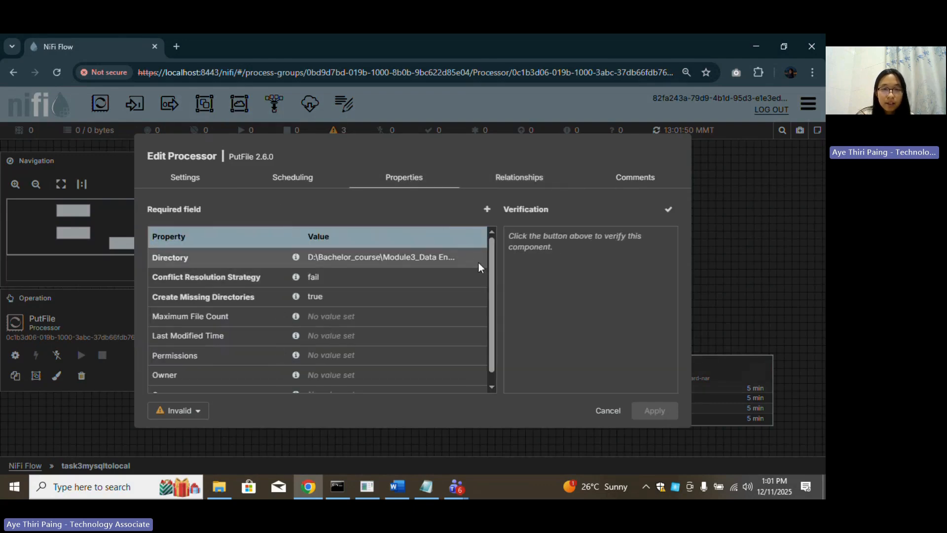
scroll(271, 351, "down", 1)
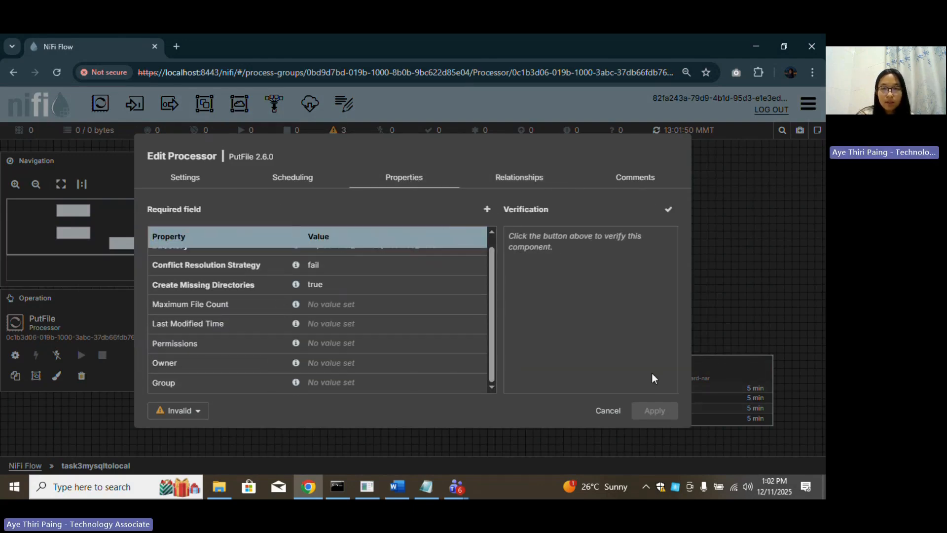
Close PutFile's settings unchanged and align PutFile directly below UpdateAttribute.
left_click(607, 412)
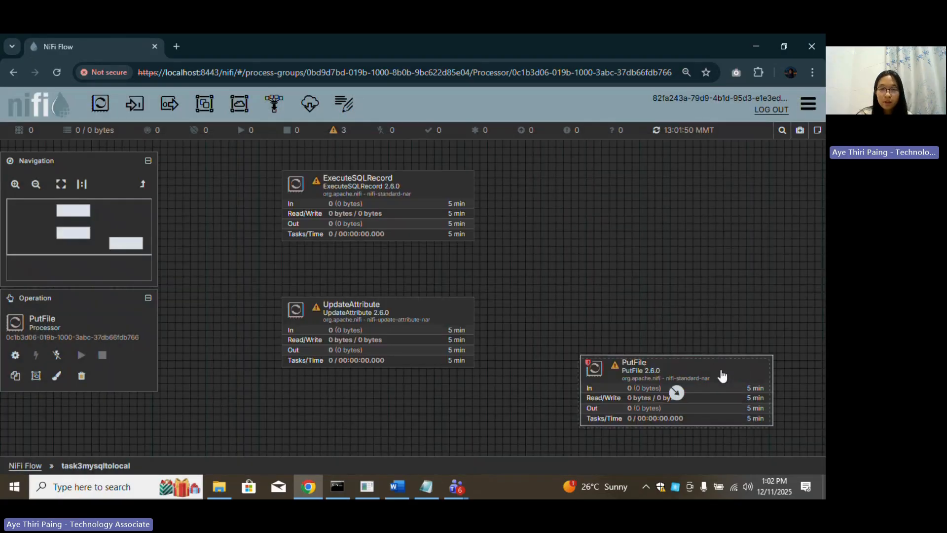
left_click_drag(437, 417, 439, 417)
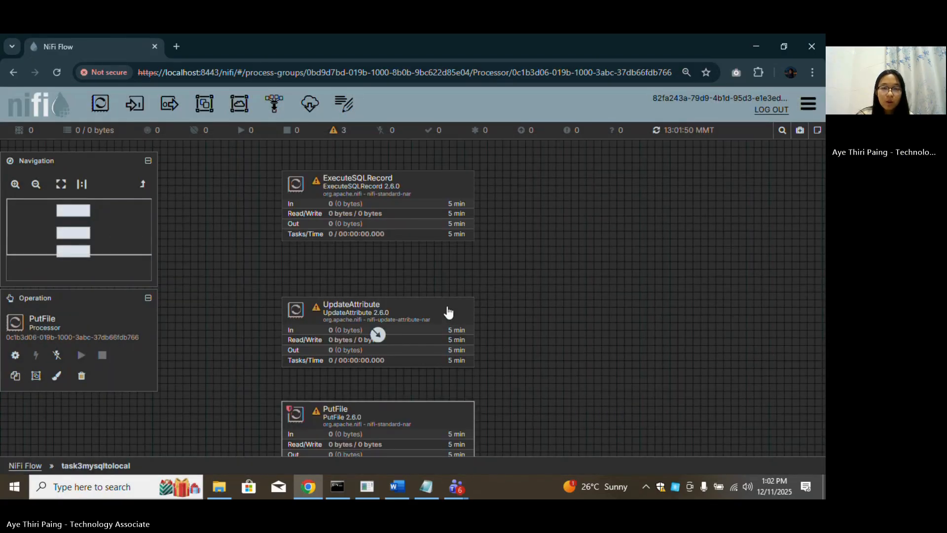
left_click_drag(446, 311, 445, 296)
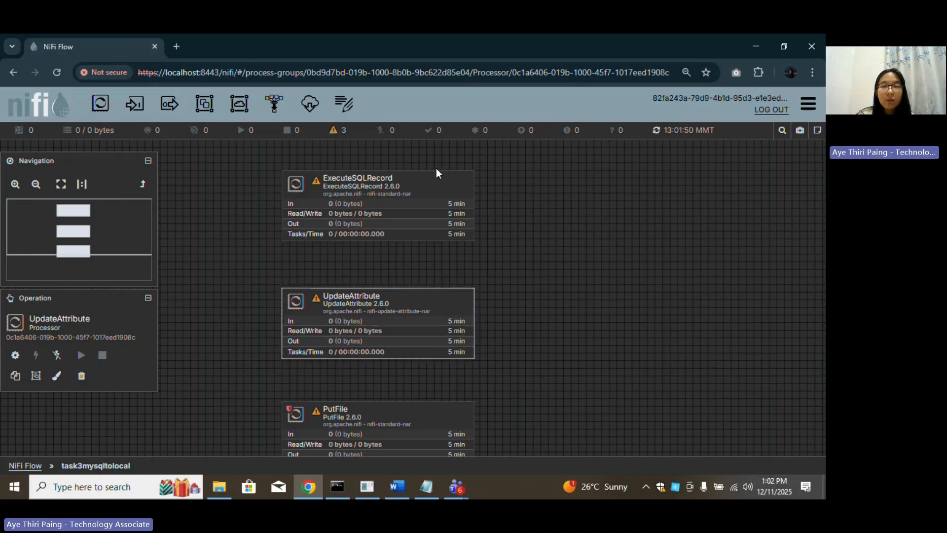
From ExecuteSQLRecord's configuration, go to its DBCPConnectionPool service.
left_click(451, 191)
double_click(454, 191)
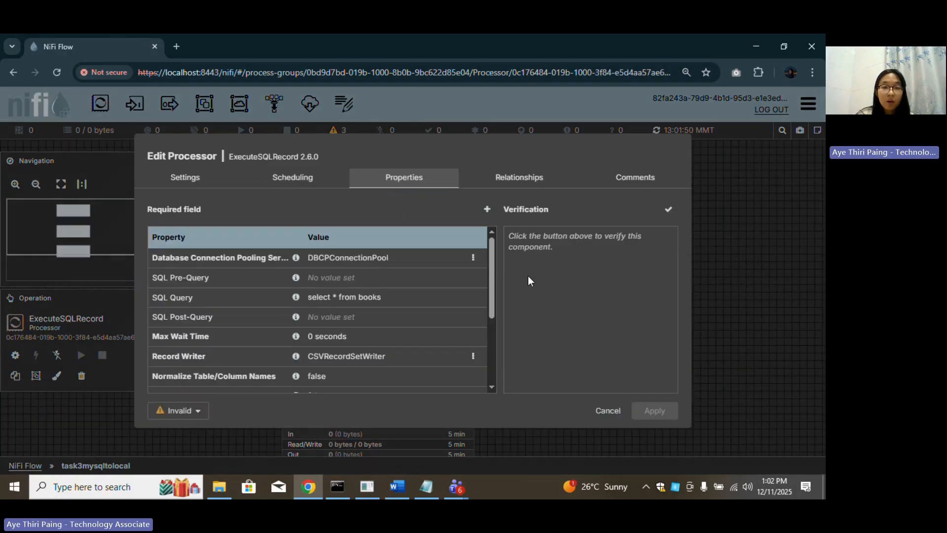
left_click(473, 258)
left_click(441, 282)
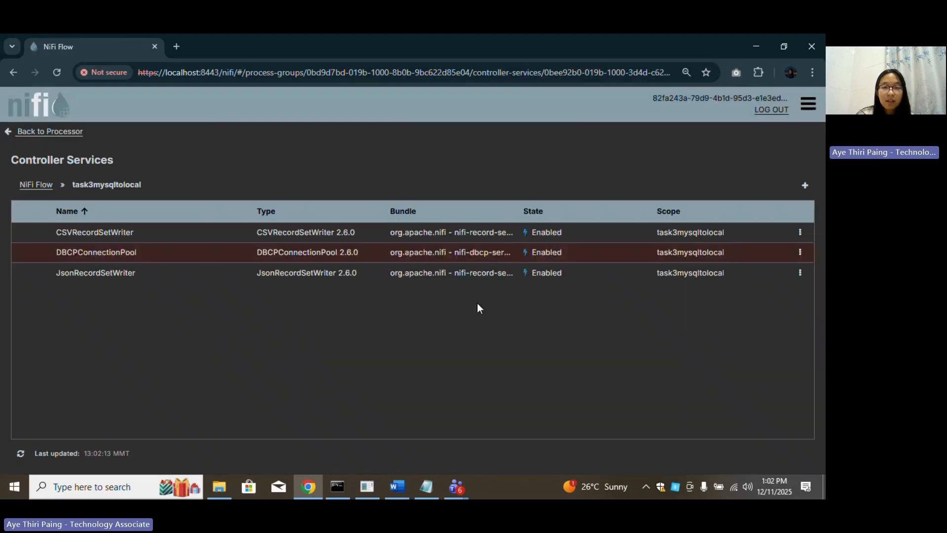
Disable the DBCPConnectionPool controller service.
left_click(801, 253)
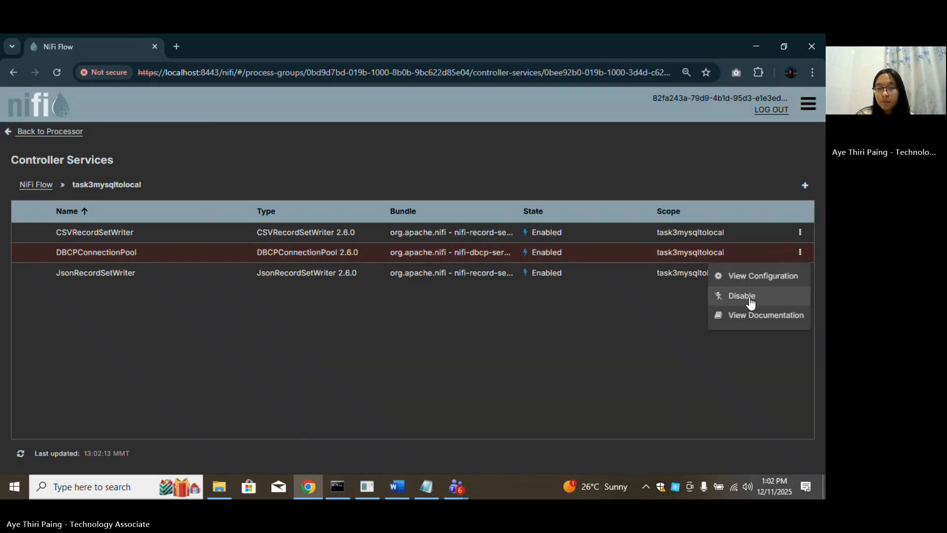
left_click(746, 296)
left_click(655, 404)
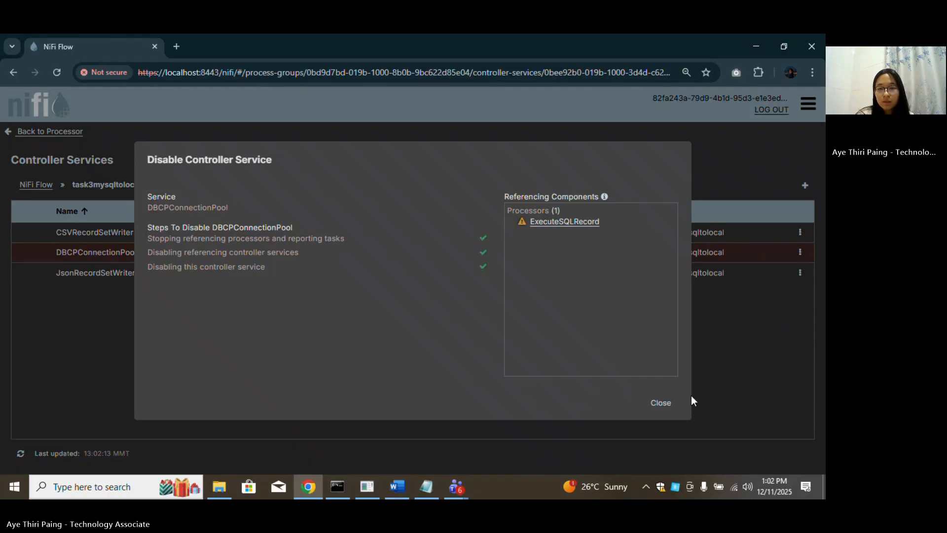
left_click(670, 406)
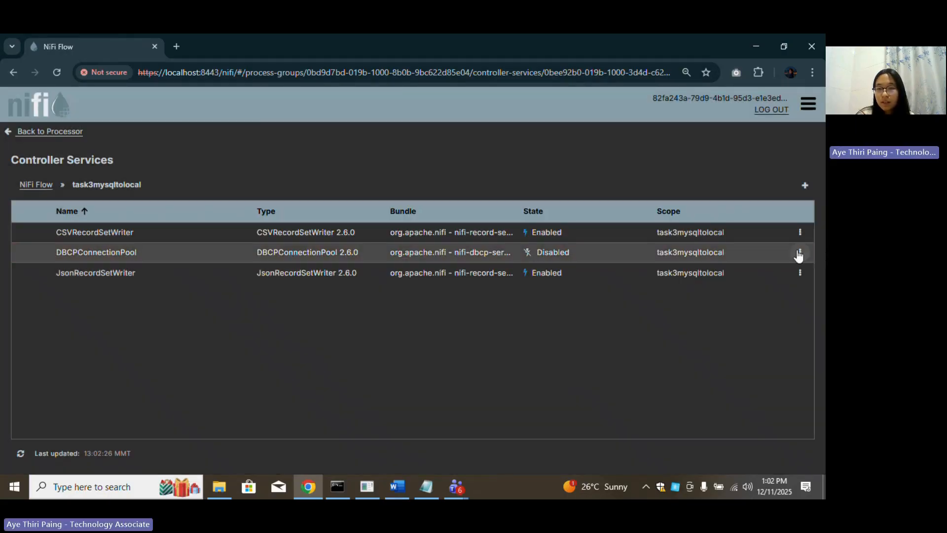
Edit the connection pool and highlight the host and port in its Database Connection URL.
left_click(799, 252)
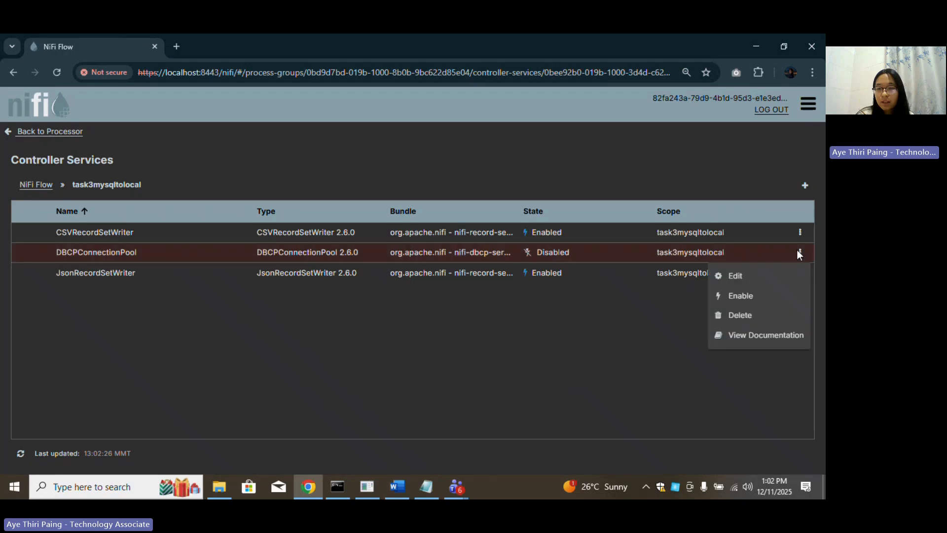
left_click(753, 276)
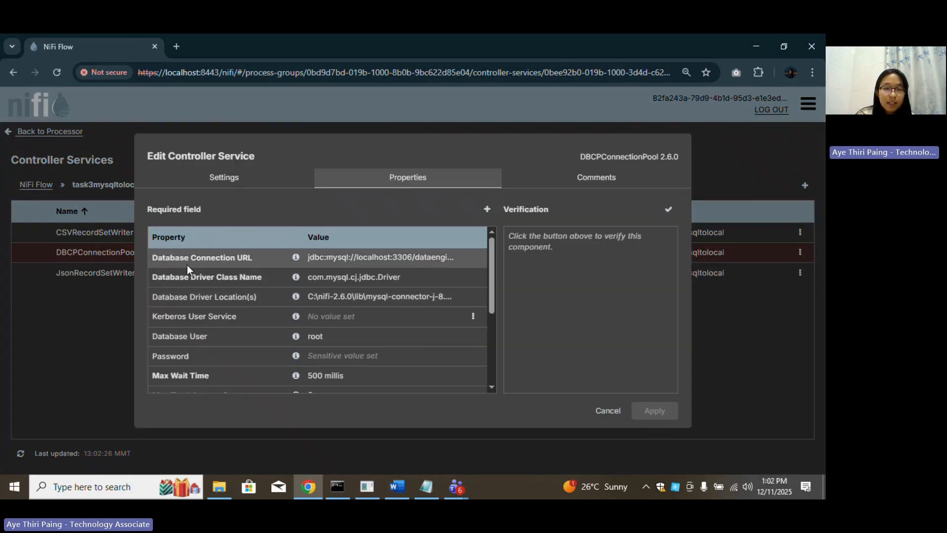
left_click(381, 265)
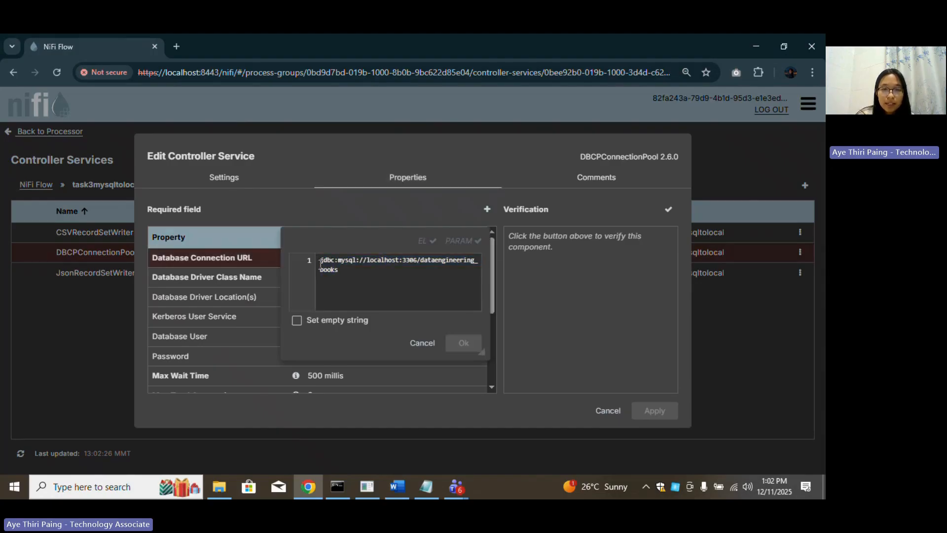
left_click_drag(377, 266, 423, 277)
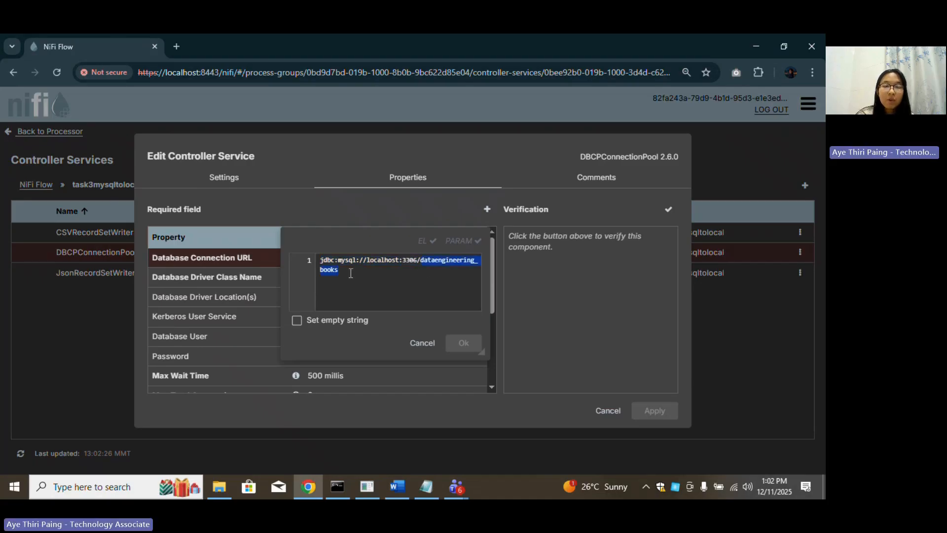
Launch MySQL Workbench and connect to Local instance MySQL80.
left_click(110, 489)
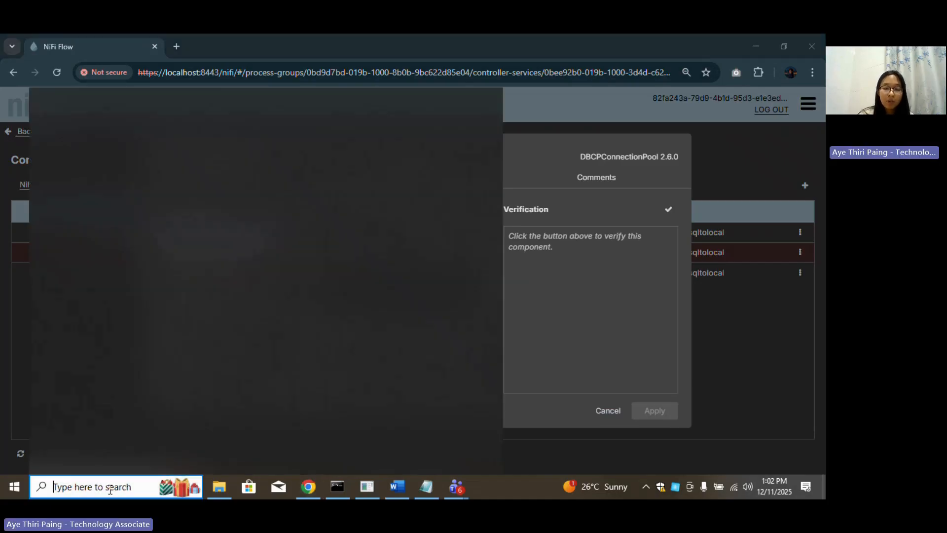
type("mysql")
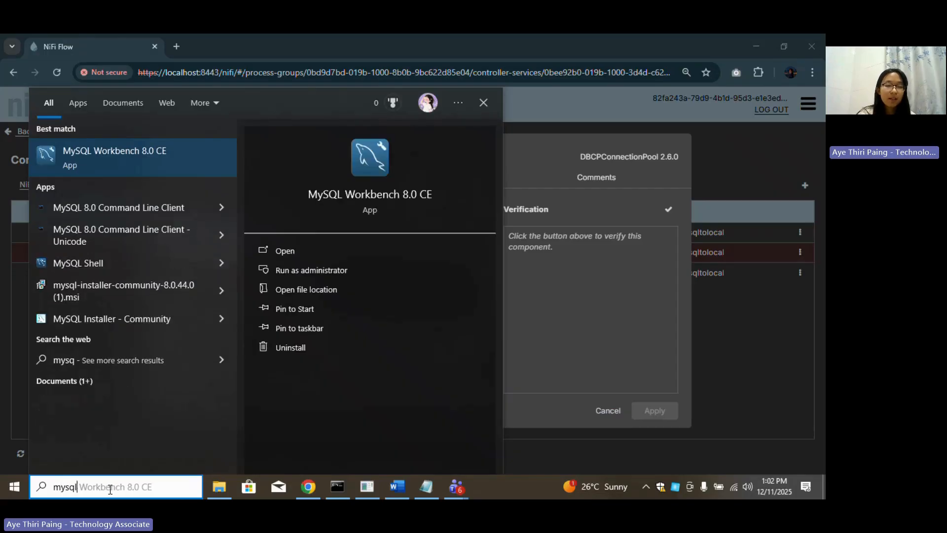
left_click(106, 170)
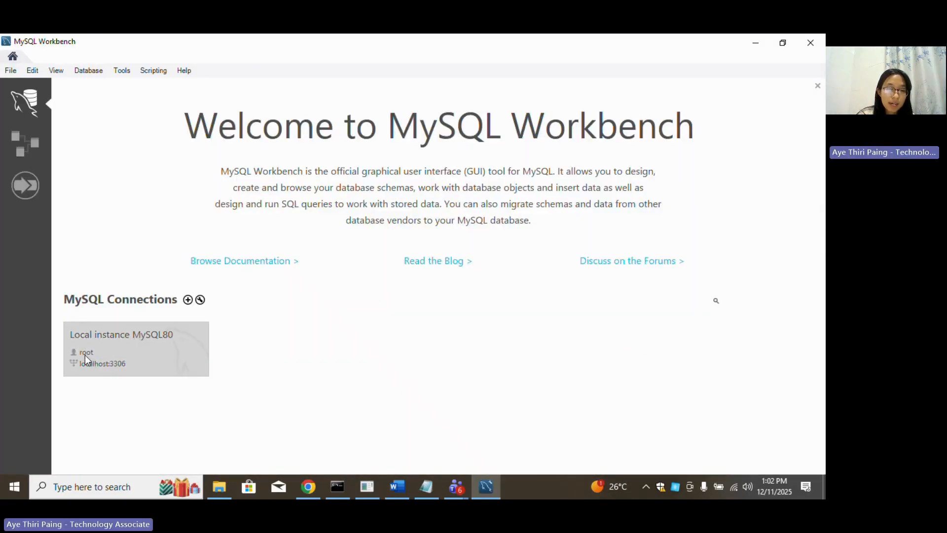
left_click(149, 353)
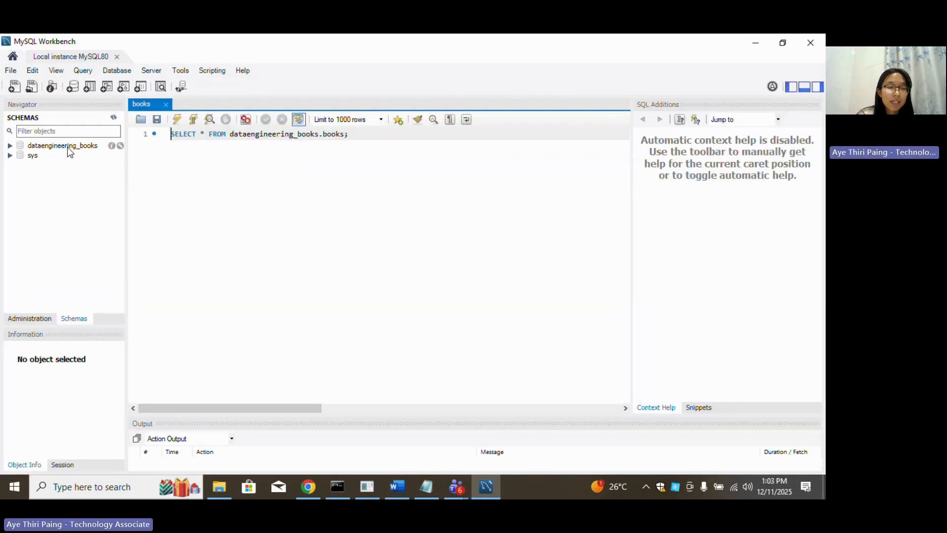
Expand dataengineering_books > Tables to confirm the books table, then return to NiFi.
left_click(10, 147)
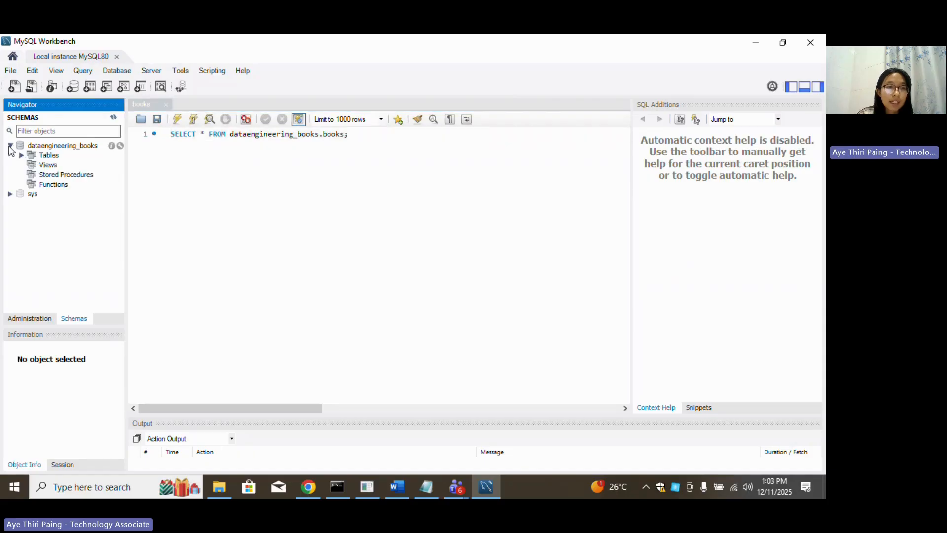
left_click(21, 155)
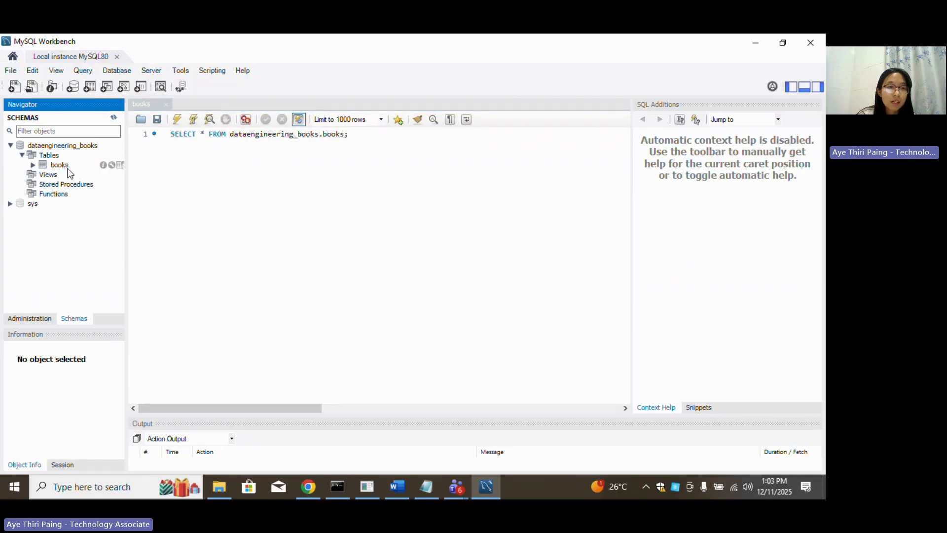
left_click(462, 495)
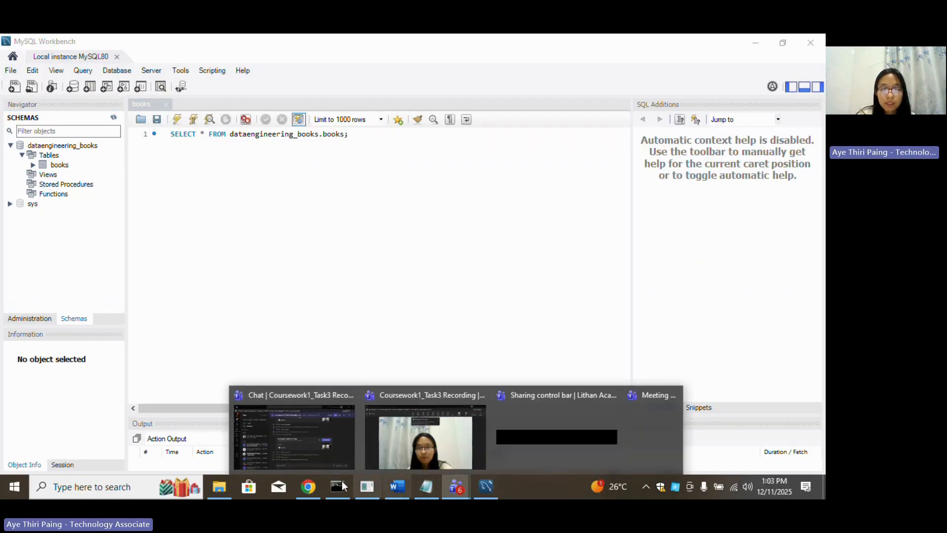
left_click(308, 486)
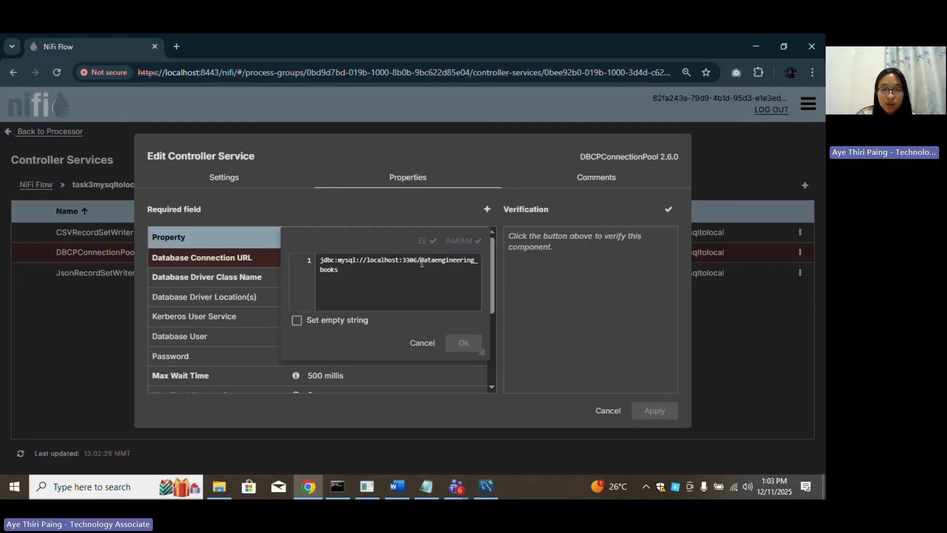
Check the URL names dataengineering_books, cancel the editor unchanged, and bring up File Explorer.
left_click_drag(422, 263, 424, 275)
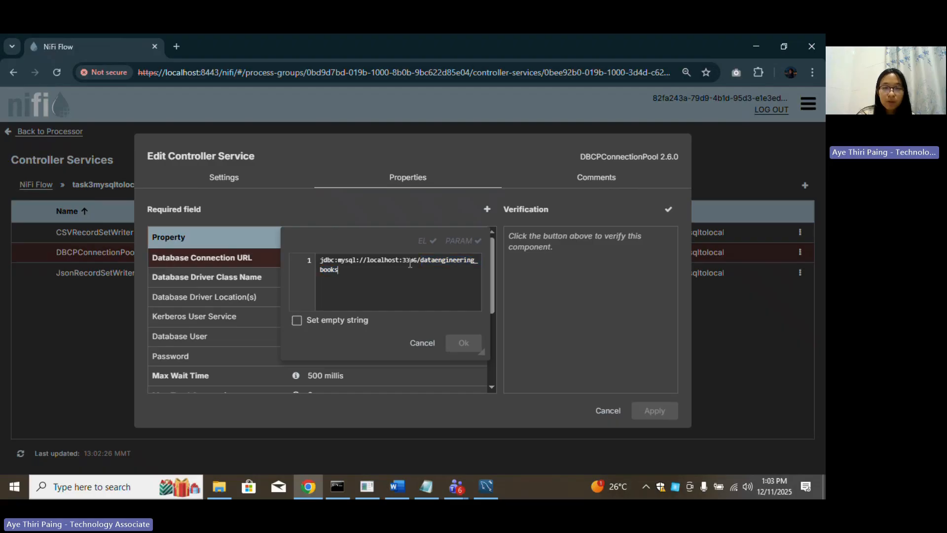
left_click(422, 345)
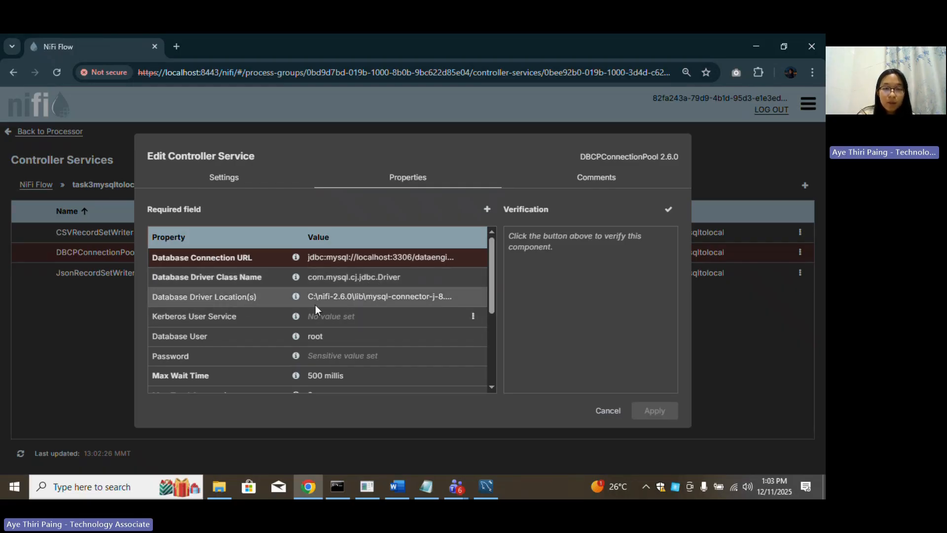
left_click(222, 486)
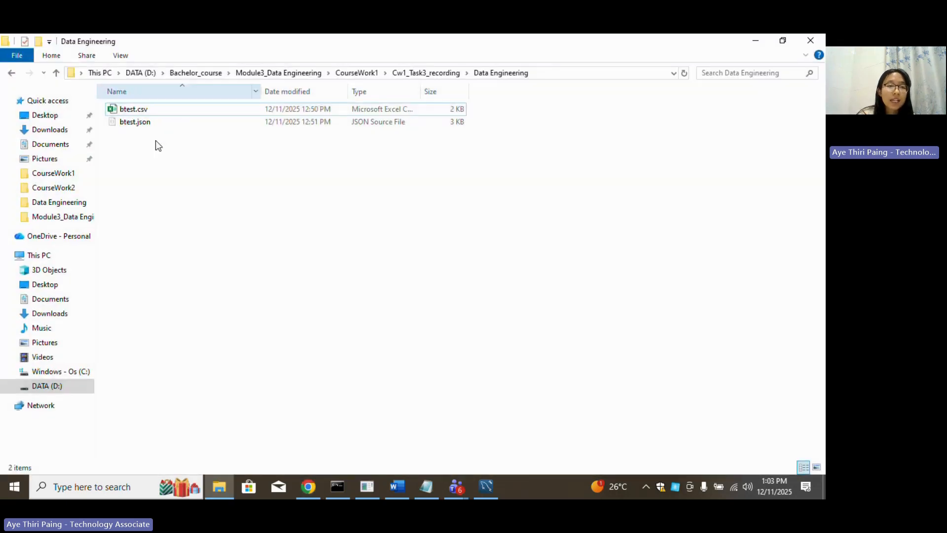
Navigate to C:\nifi-2.6.0\lib and select mysql-connector-j-8.0.33.jar, showing the folder path.
left_click(67, 372)
double_click(132, 174)
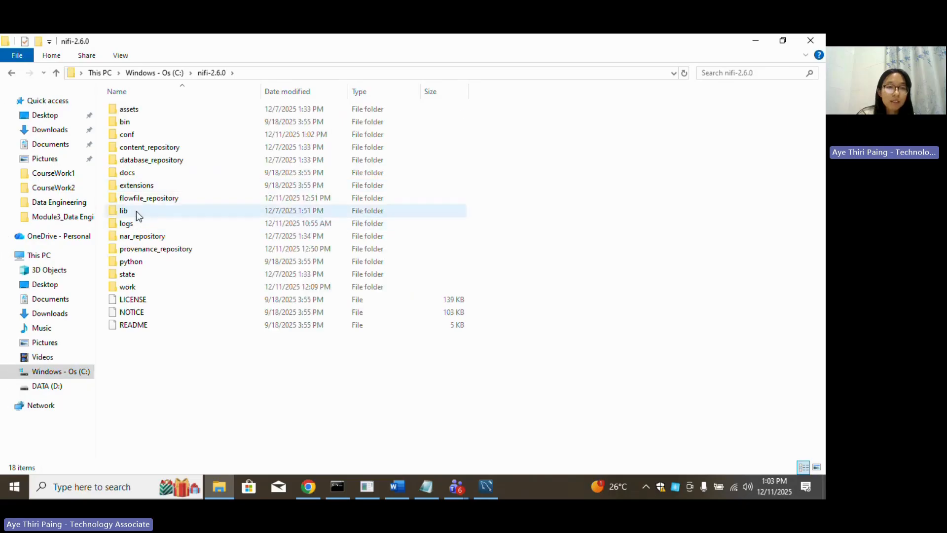
double_click(139, 211)
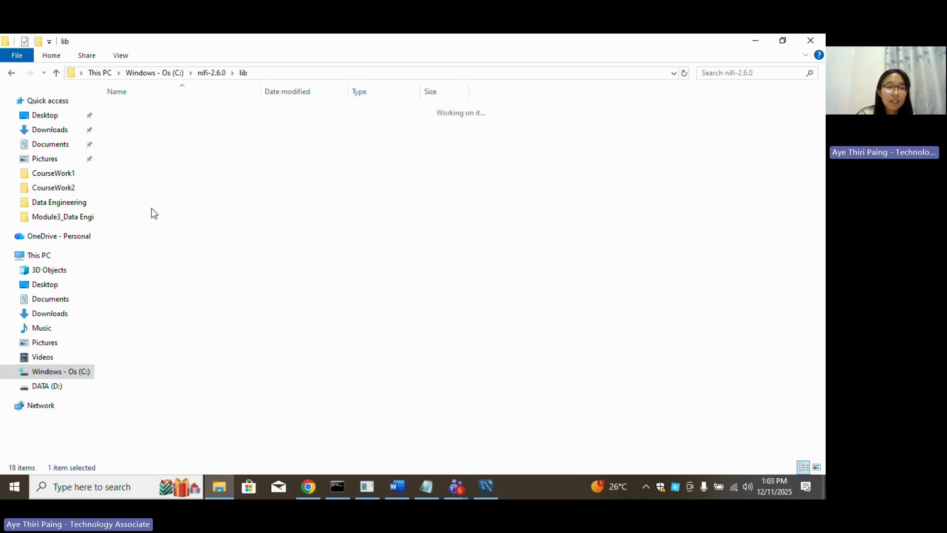
left_click(174, 200)
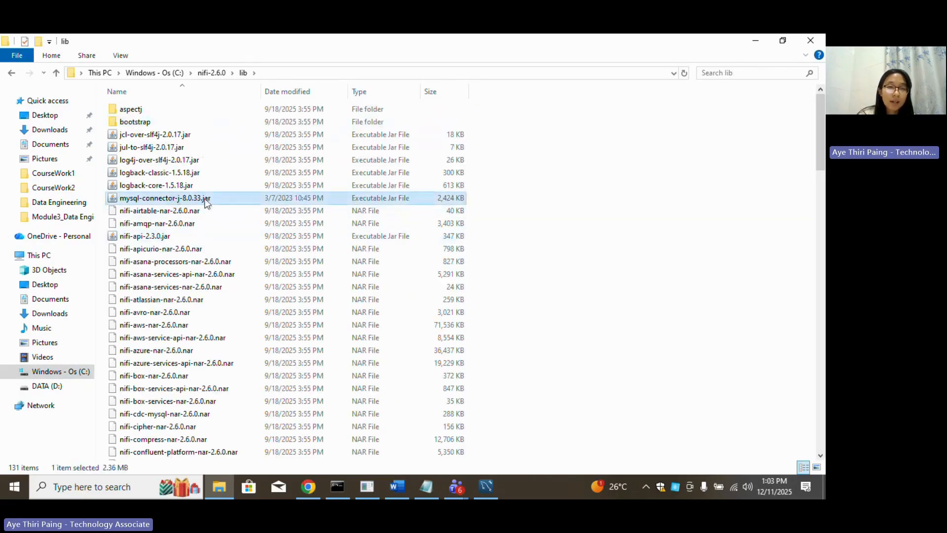
left_click(271, 73)
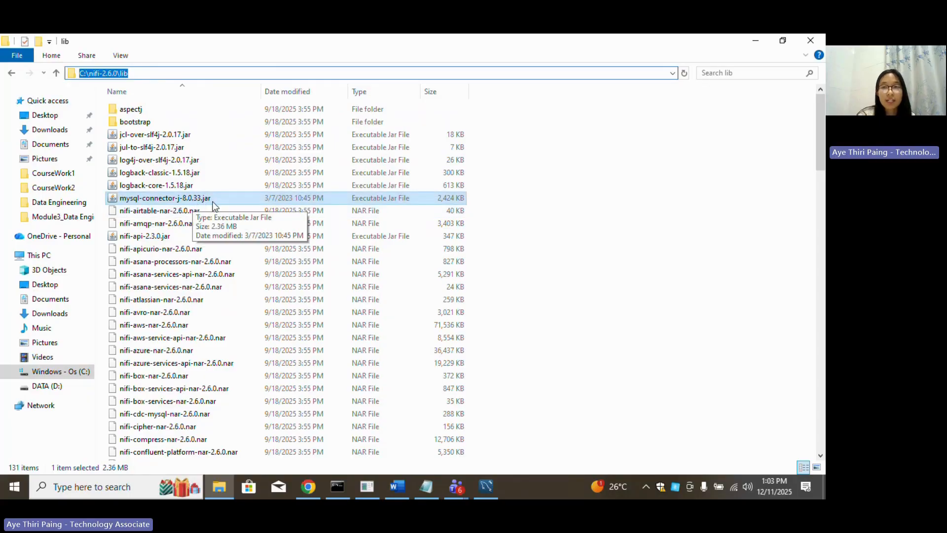
View the full Database Driver Location path, then cancel that editor unchanged.
left_click(752, 39)
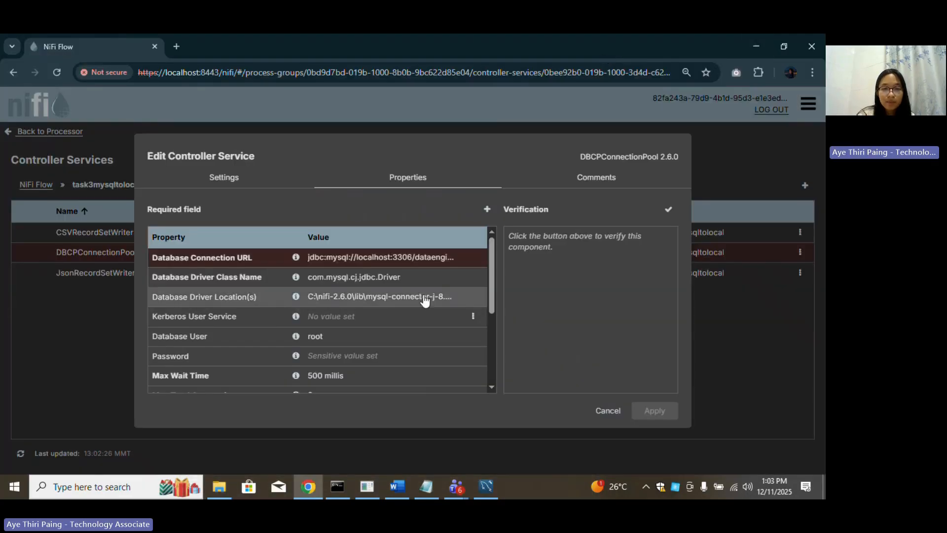
left_click(423, 297)
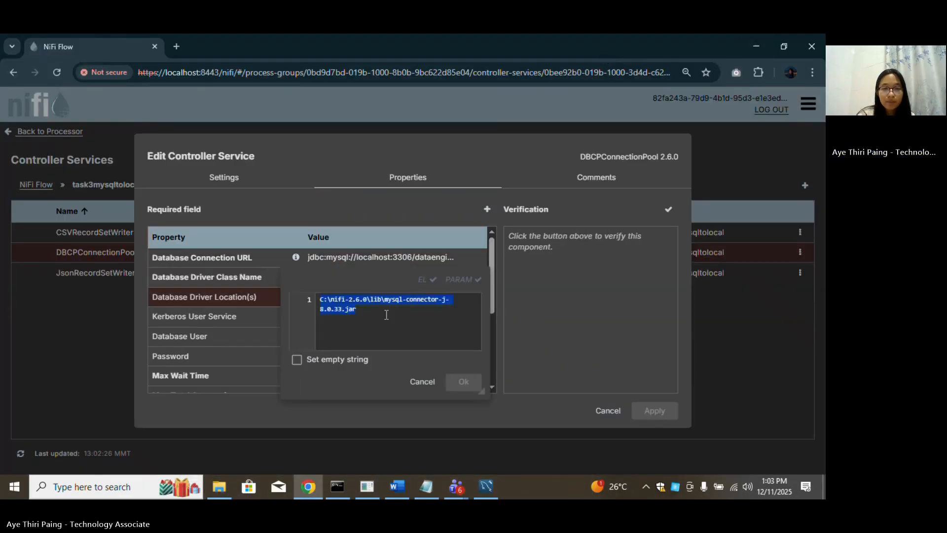
left_click(430, 386)
scroll(328, 339, "down", 2)
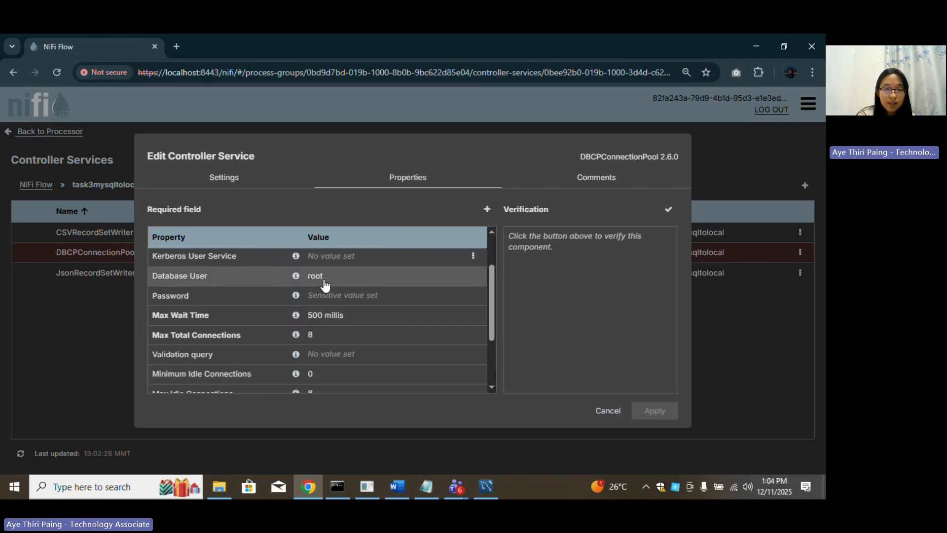
Check MySQL Workbench's connections overview, then view and cancel the Password editor in NiFi.
left_click(486, 487)
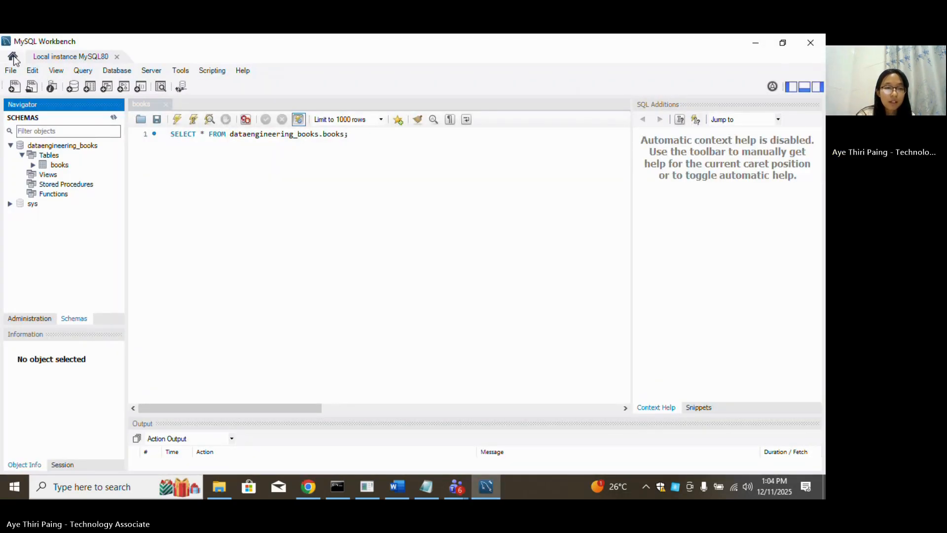
left_click(13, 57)
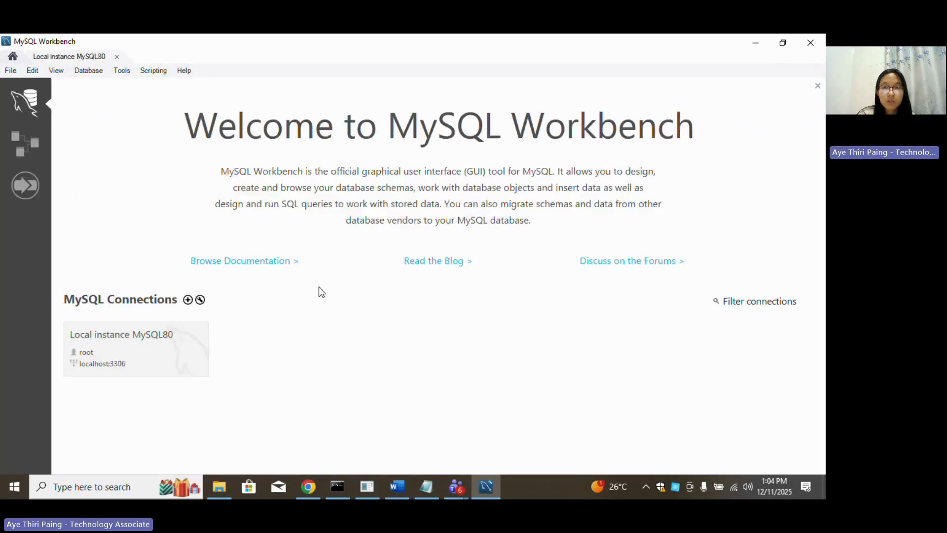
left_click(750, 45)
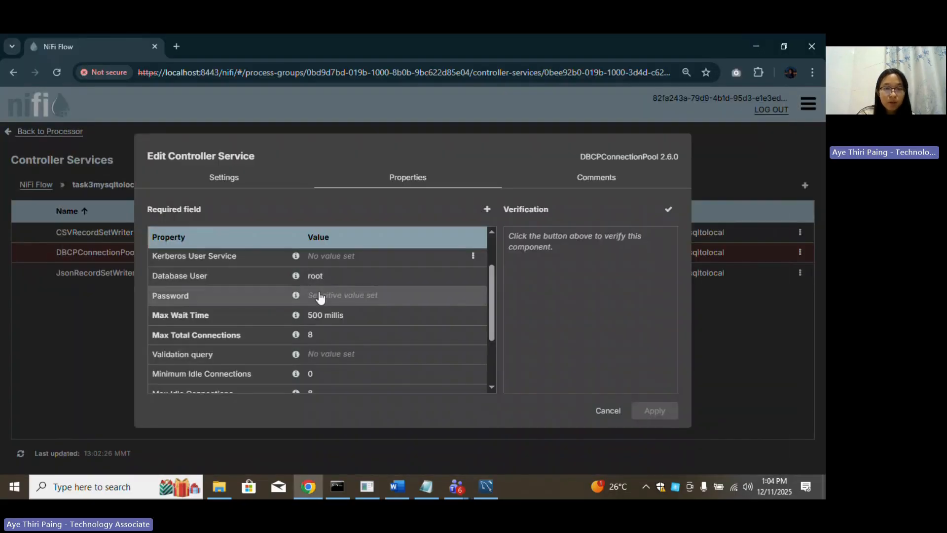
left_click(324, 301)
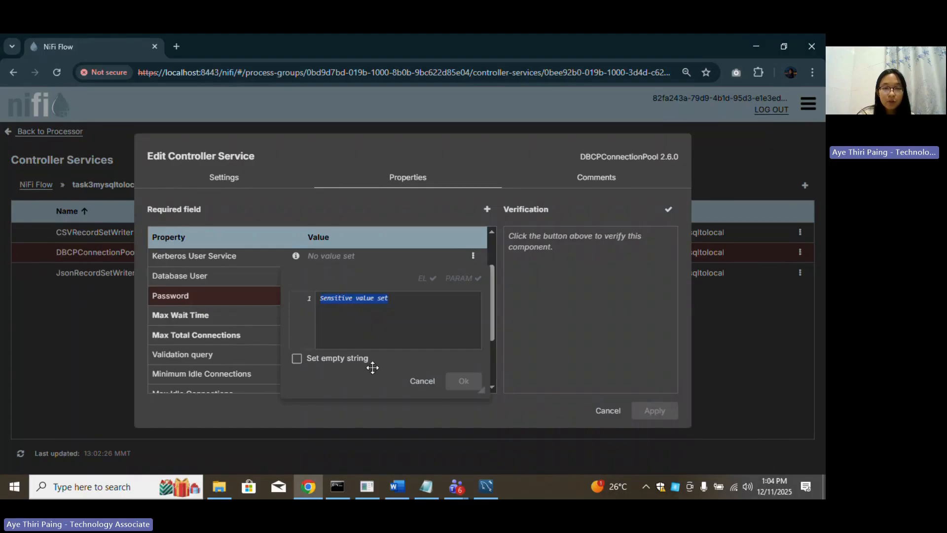
left_click(428, 393)
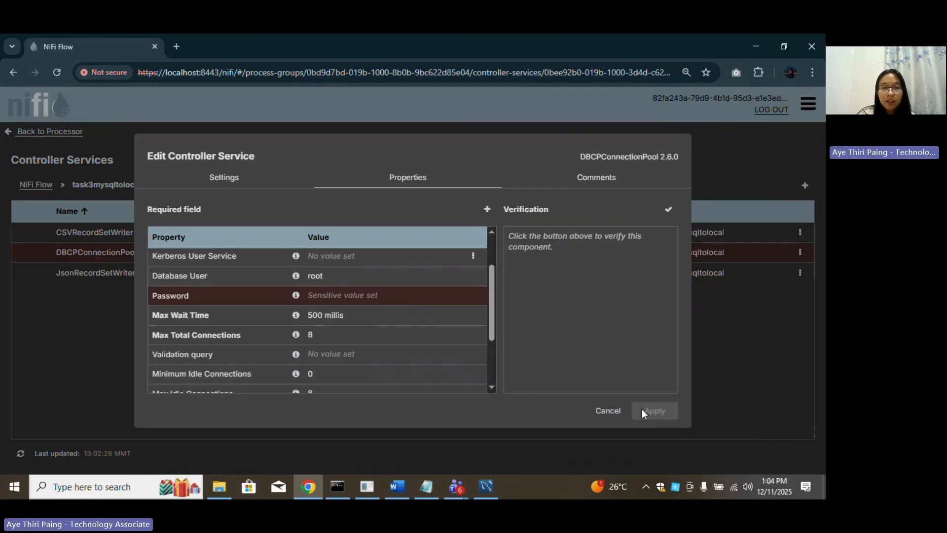
Enable the DBCPConnectionPool controller service so all three services are enabled.
left_click(607, 413)
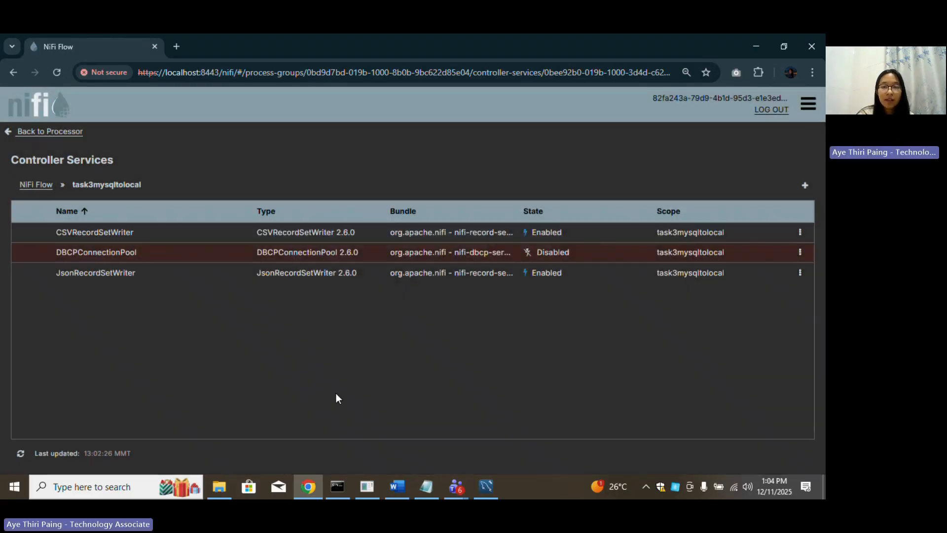
left_click(801, 252)
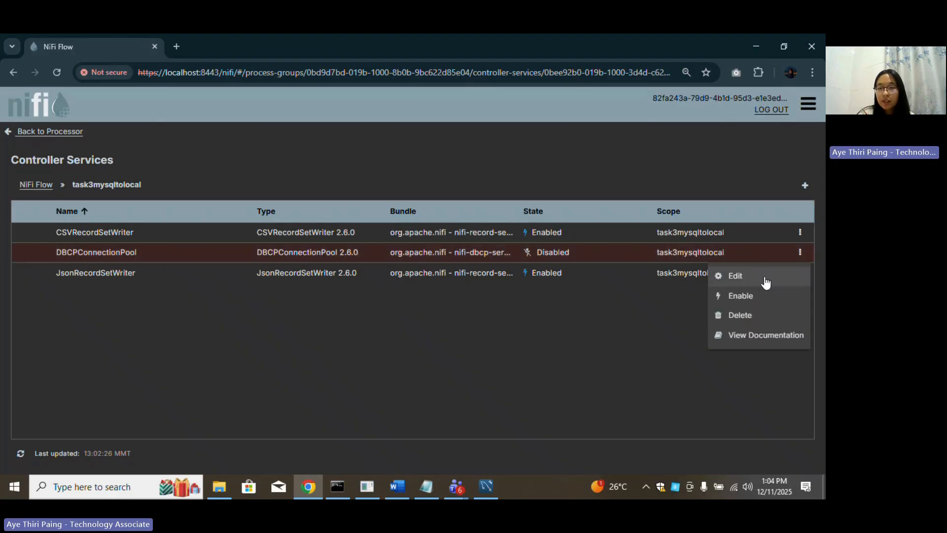
left_click(741, 296)
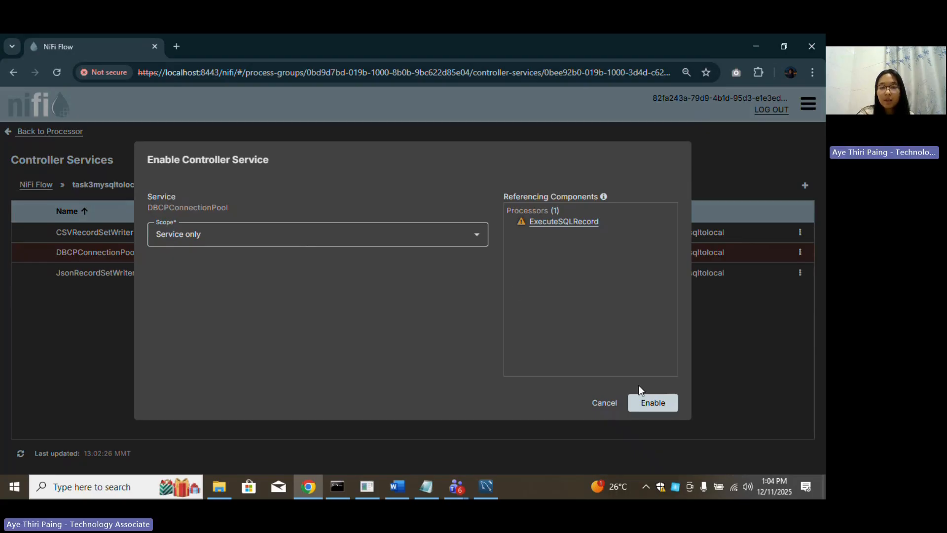
left_click(654, 402)
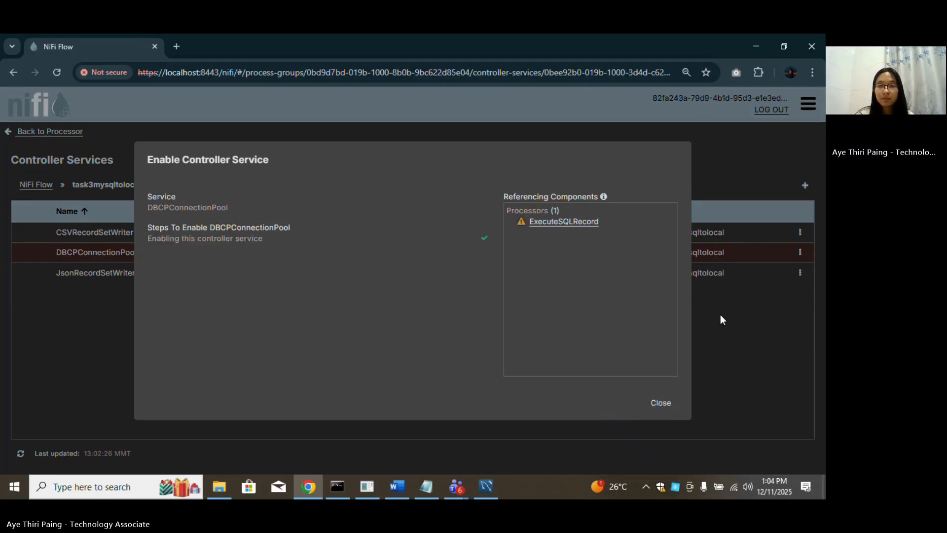
left_click(661, 402)
Return to ExecuteSQLRecord's settings, look over Scheduling and Relationships, and cancel without changes.
left_click(41, 131)
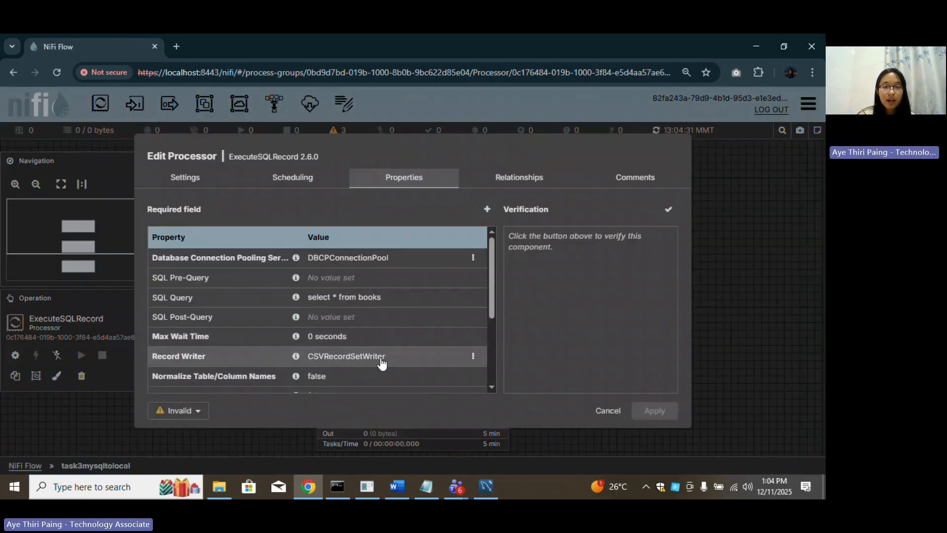
scroll(385, 339, "down", 5)
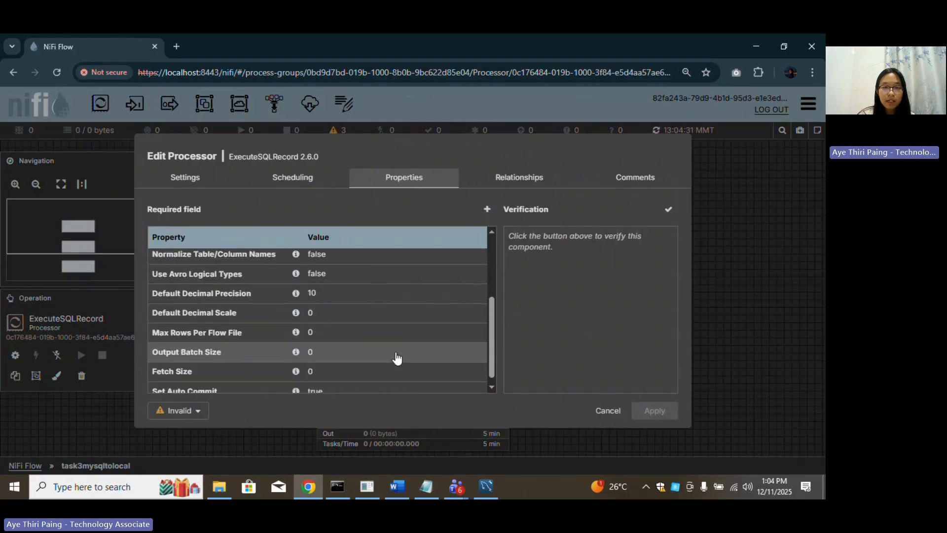
left_click(278, 179)
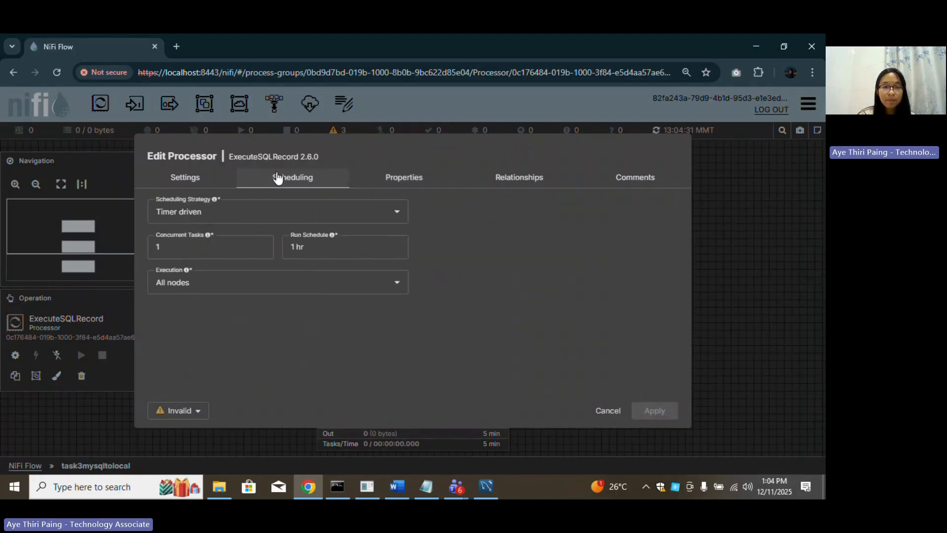
left_click(491, 177)
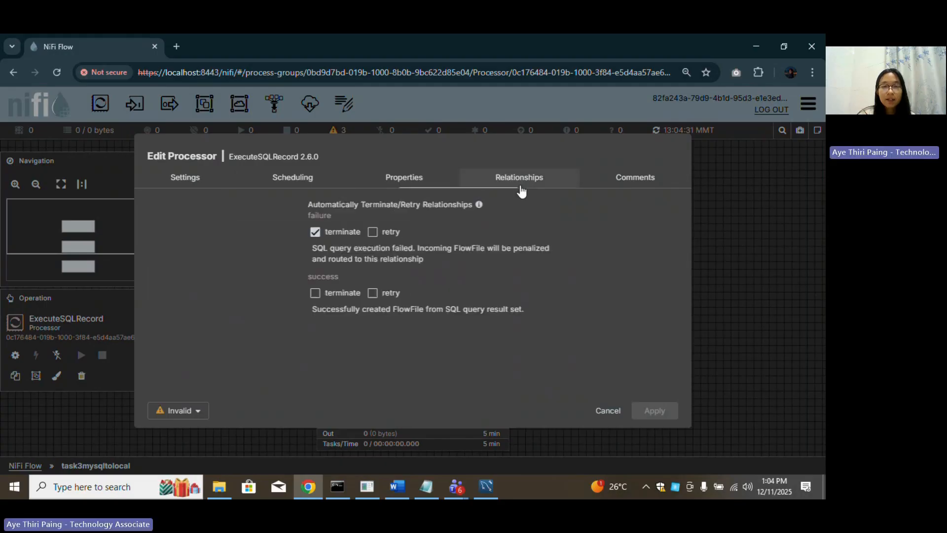
left_click(608, 411)
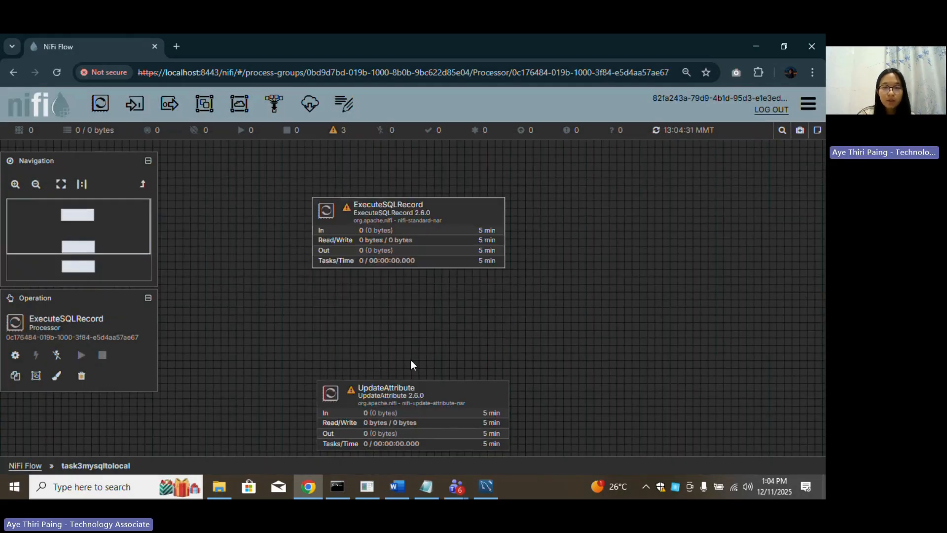
Connect ExecuteSQLRecord to UpdateAttribute with a success connection.
left_click(413, 417)
scroll(564, 332, "down", 2)
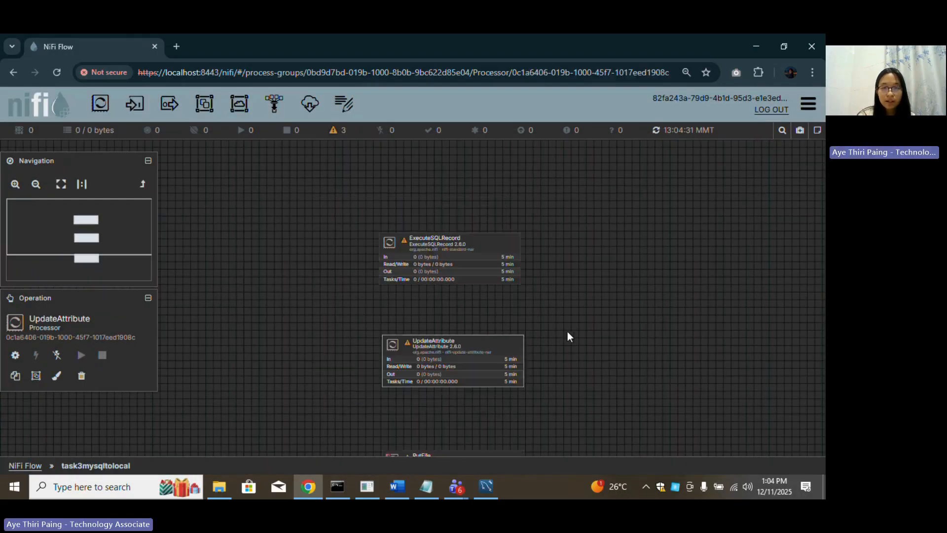
left_click_drag(592, 350, 554, 299)
mouse_move(392, 212)
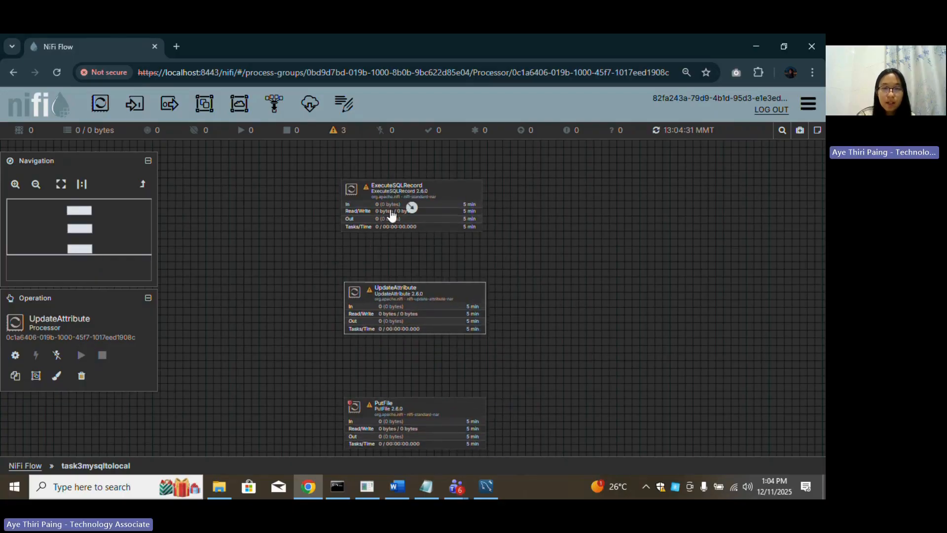
left_click_drag(413, 211, 415, 309)
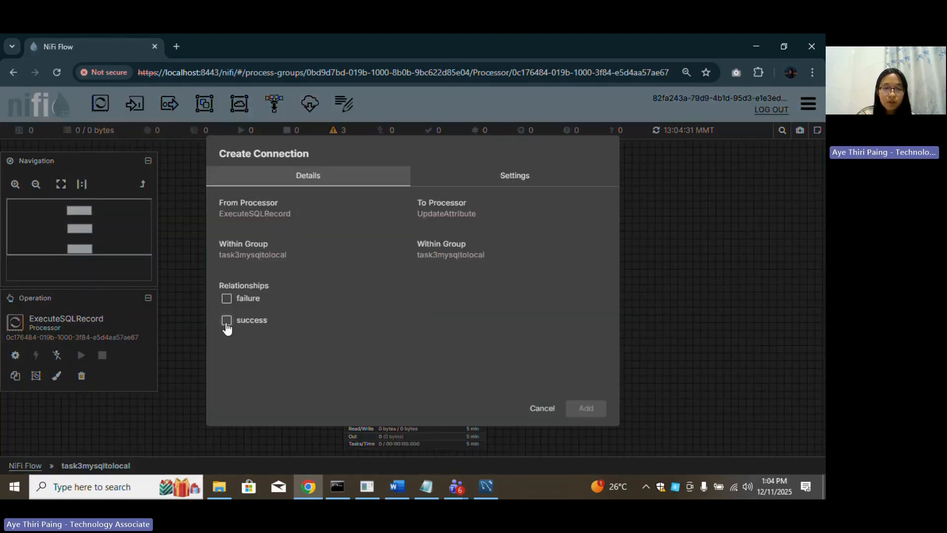
left_click(227, 321)
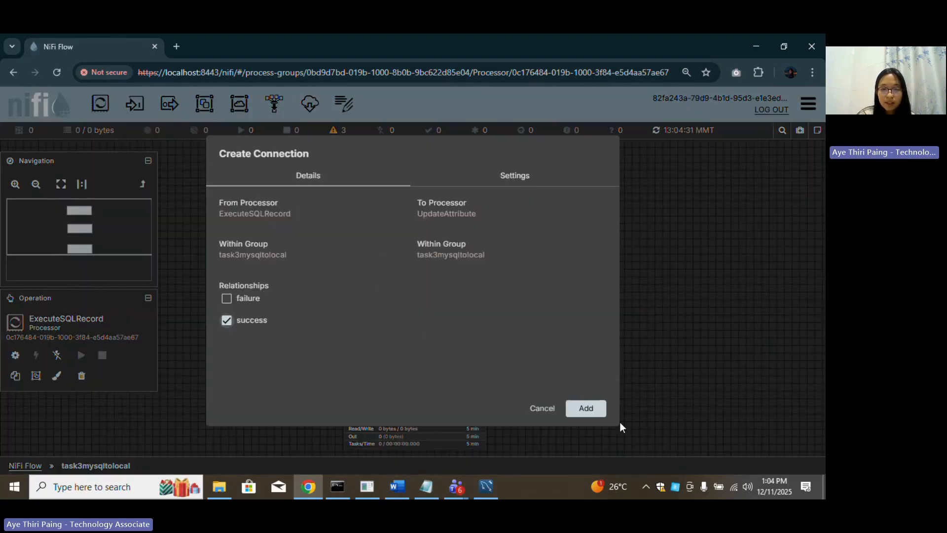
left_click(592, 408)
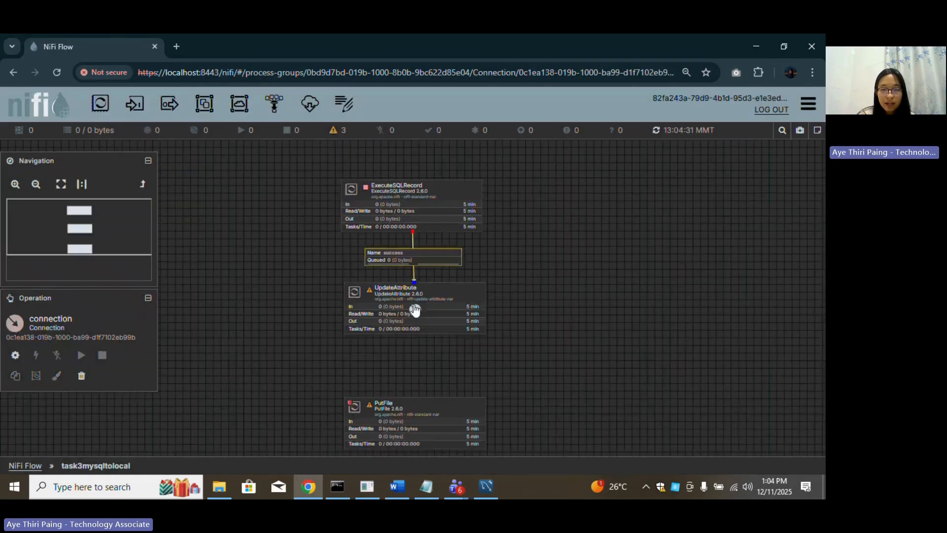
Connect UpdateAttribute to PutFile on success and start all processors in the group.
left_click_drag(415, 310, 422, 434)
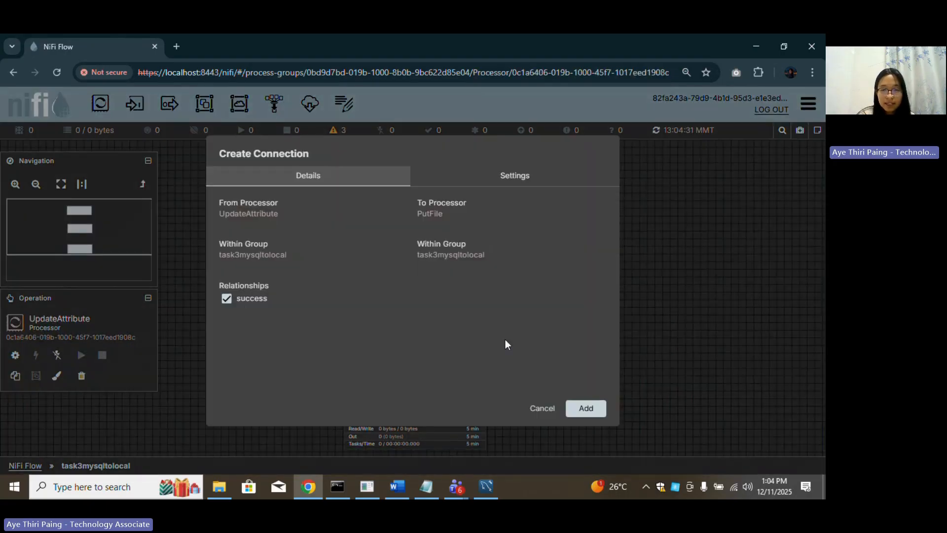
left_click(591, 409)
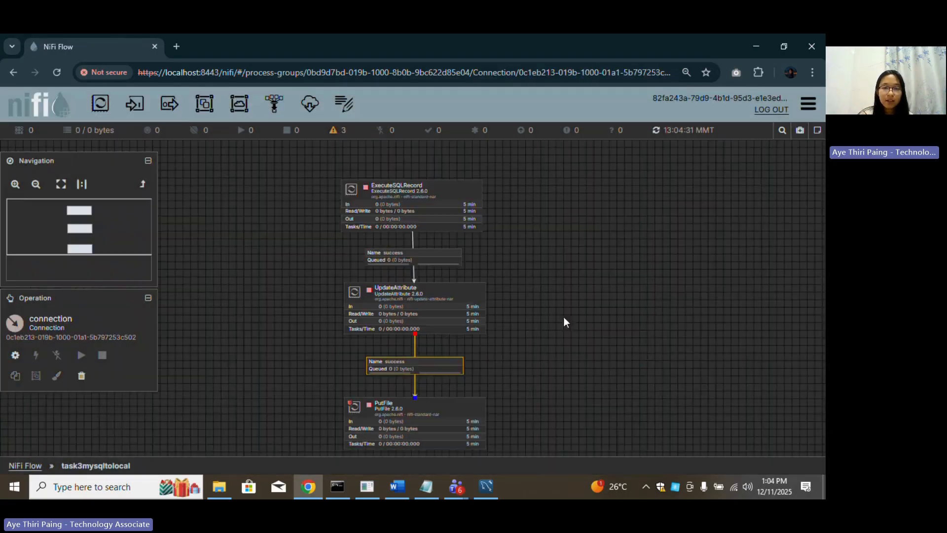
left_click(233, 380)
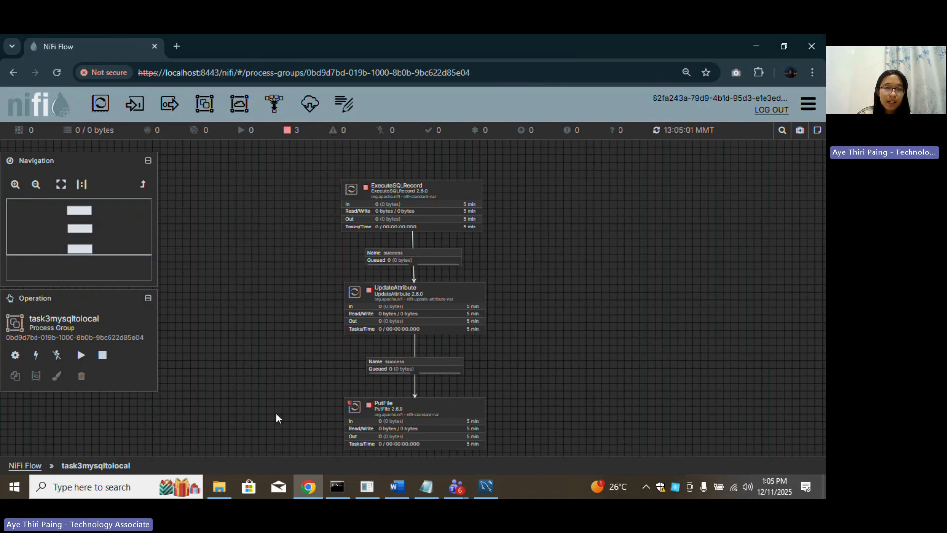
left_click(81, 355)
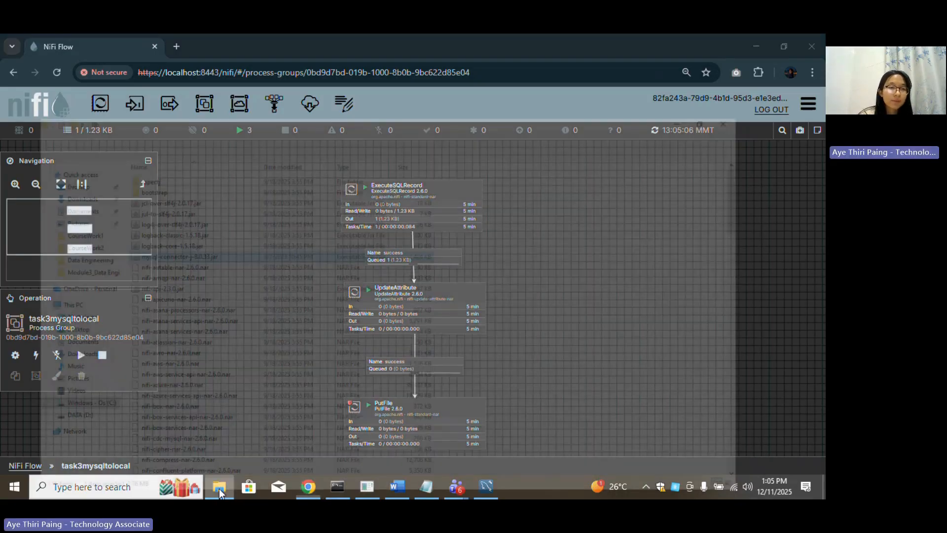
left_click(219, 489)
Open books.csv from Cw1_Task3_recording > Data Engineering, review it, then close it and the folder.
double_click(159, 110)
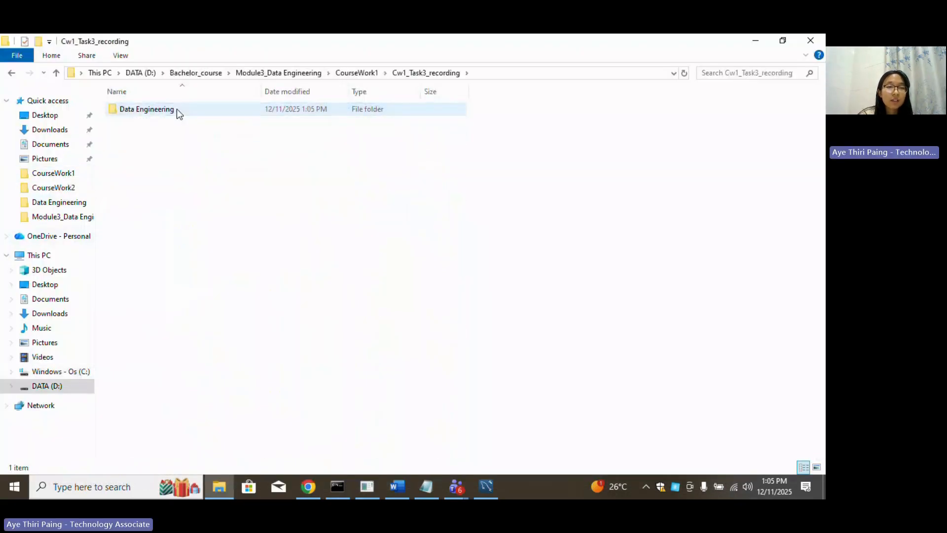
double_click(177, 108)
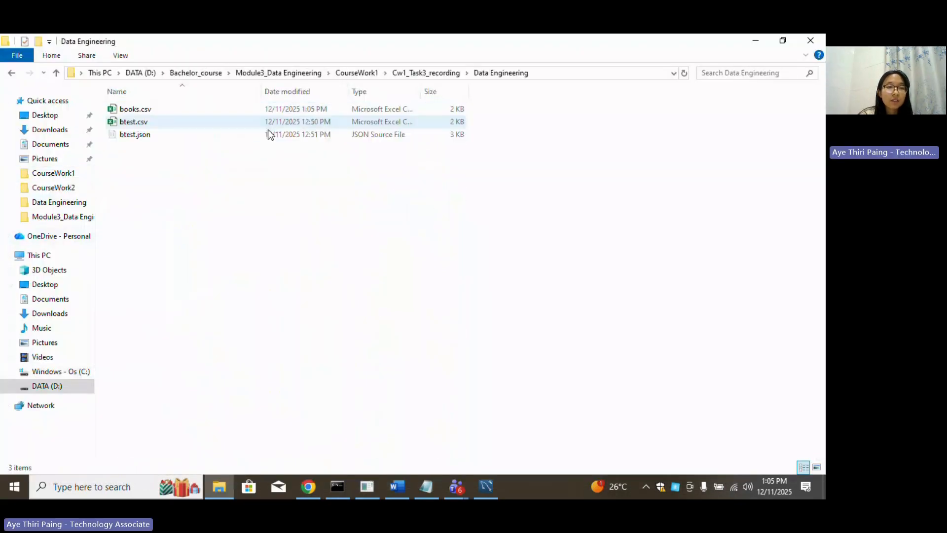
double_click(155, 111)
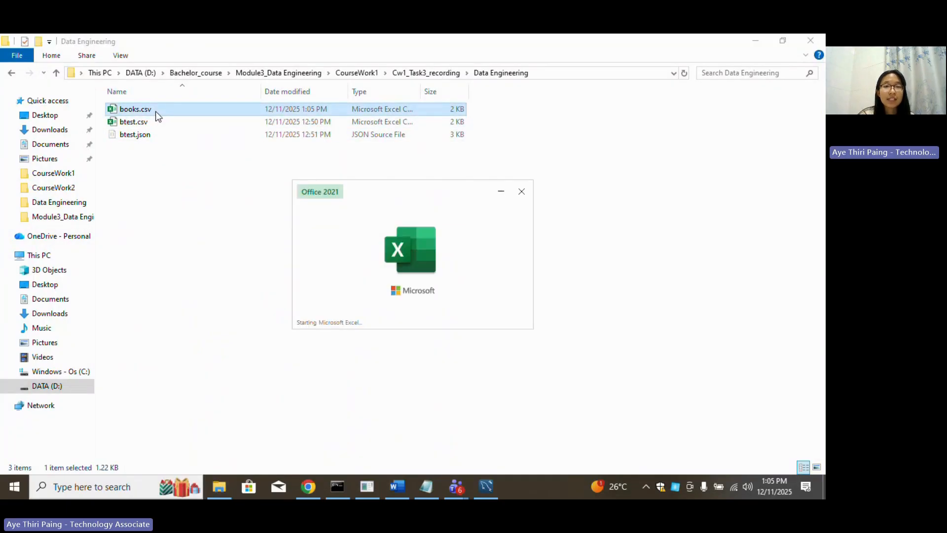
scroll(293, 393, "down", 2)
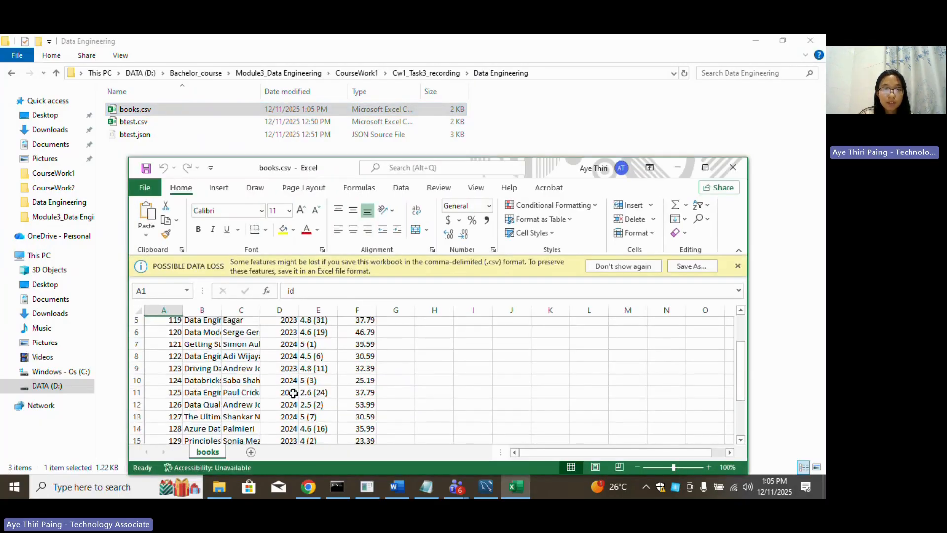
scroll(296, 394, "down", 1)
scroll(383, 385, "up", 2)
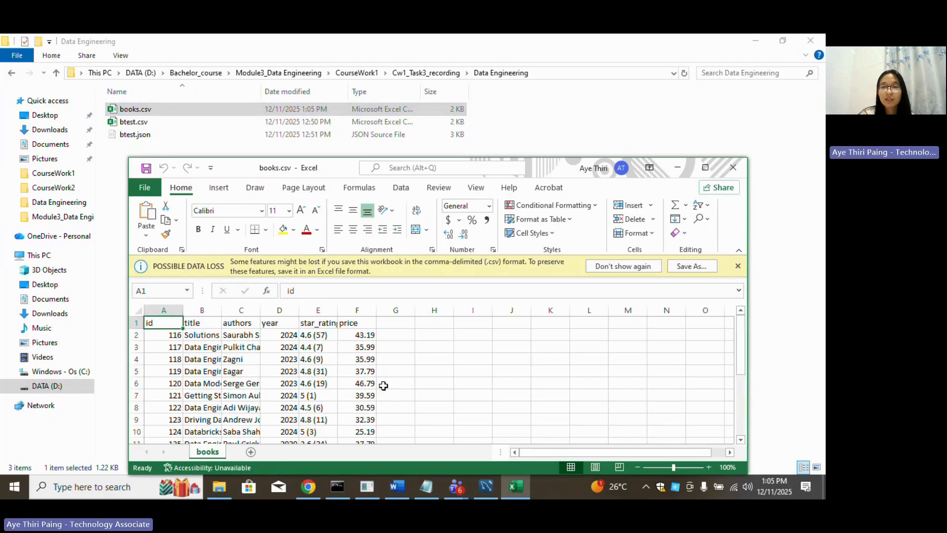
left_click(734, 167)
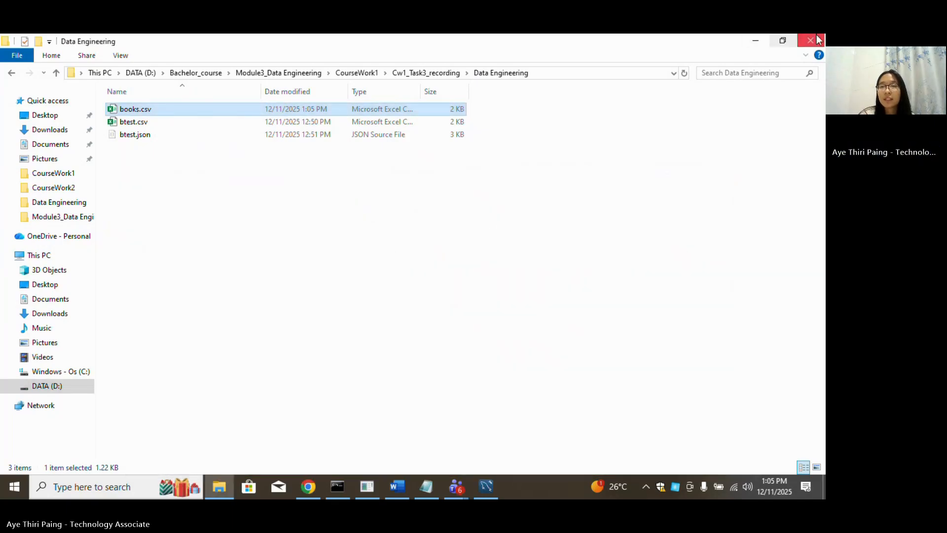
left_click(818, 40)
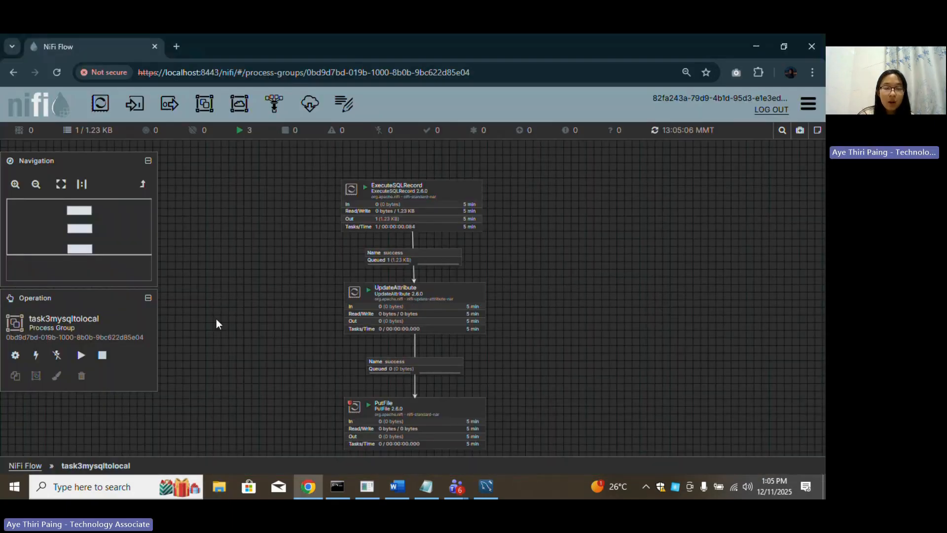
Stop all processors and set ExecuteSQLRecord's Record Writer to JsonRecordSetWriter.
left_click_drag(520, 363, 519, 342)
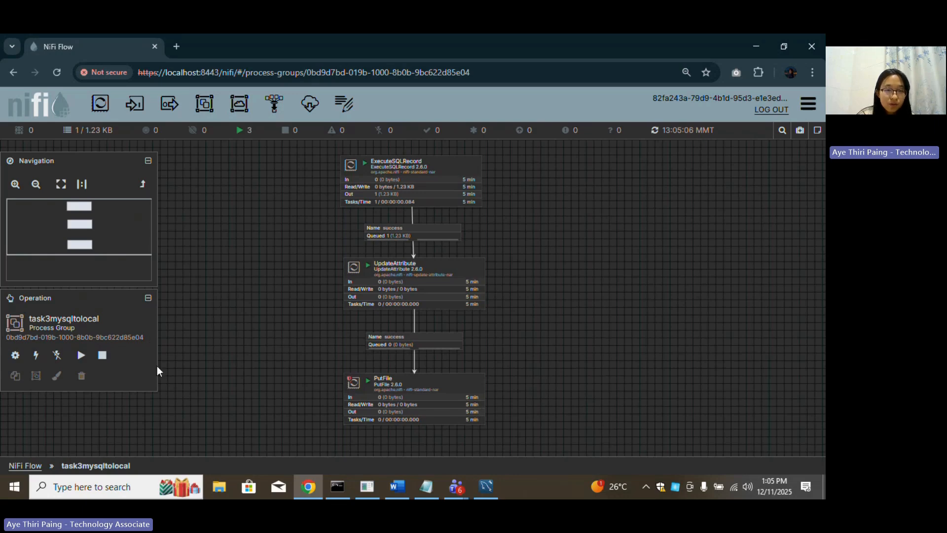
left_click(102, 357)
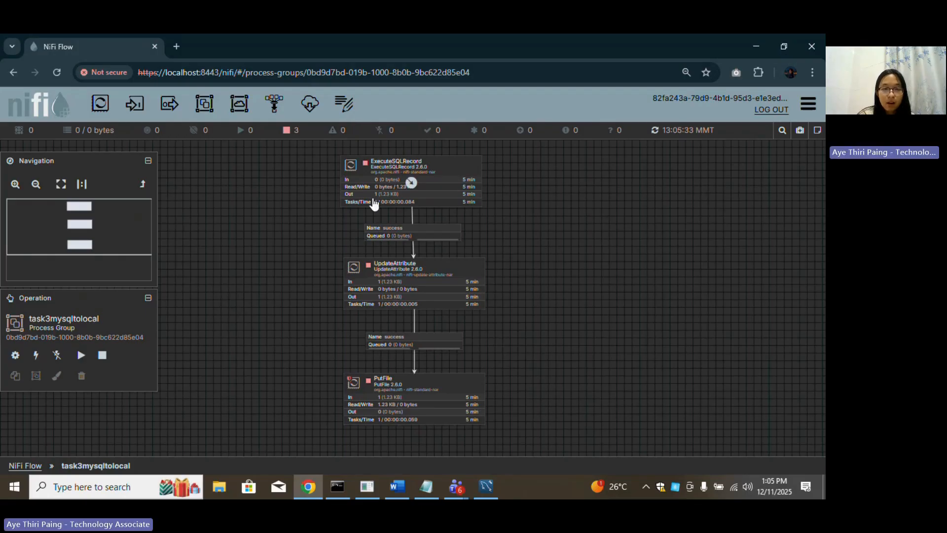
left_click(455, 168)
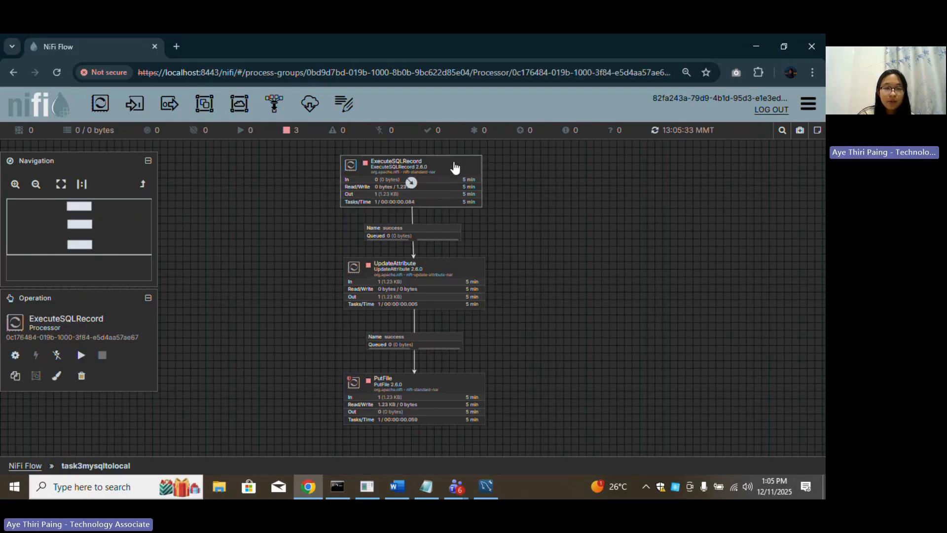
double_click(455, 169)
left_click(404, 178)
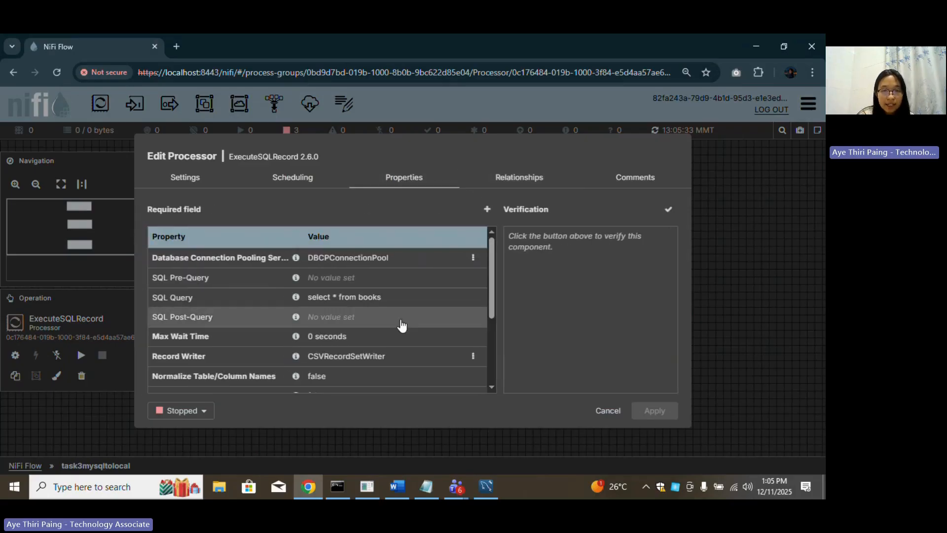
left_click(370, 361)
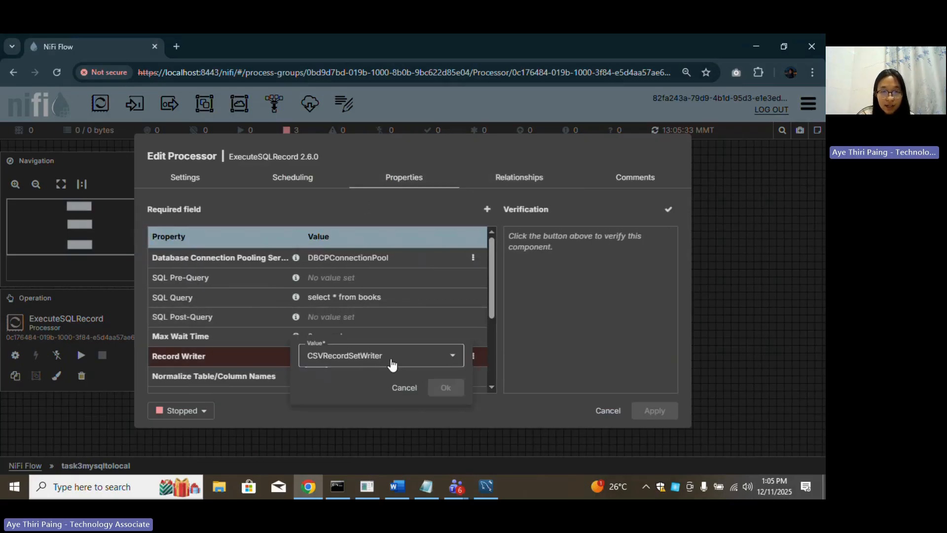
left_click(445, 359)
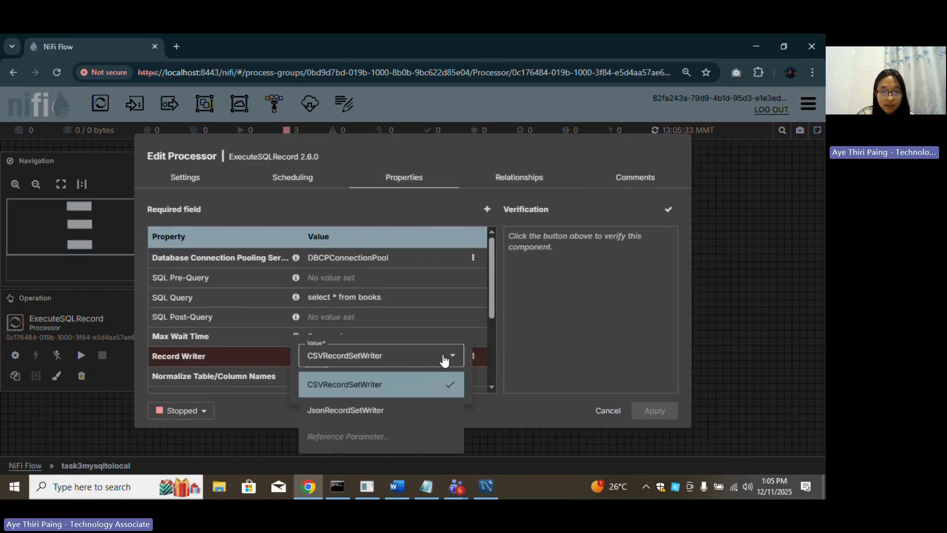
left_click(374, 410)
left_click(445, 388)
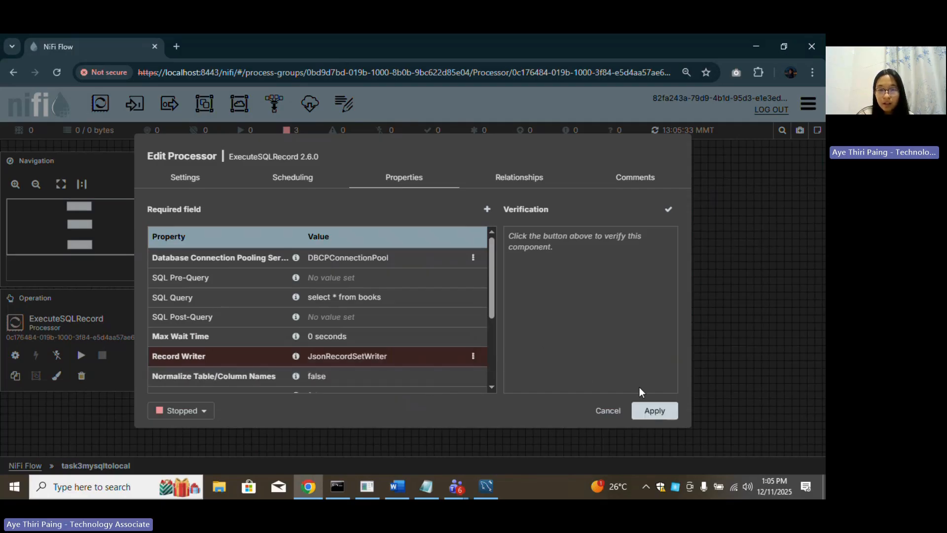
left_click(649, 411)
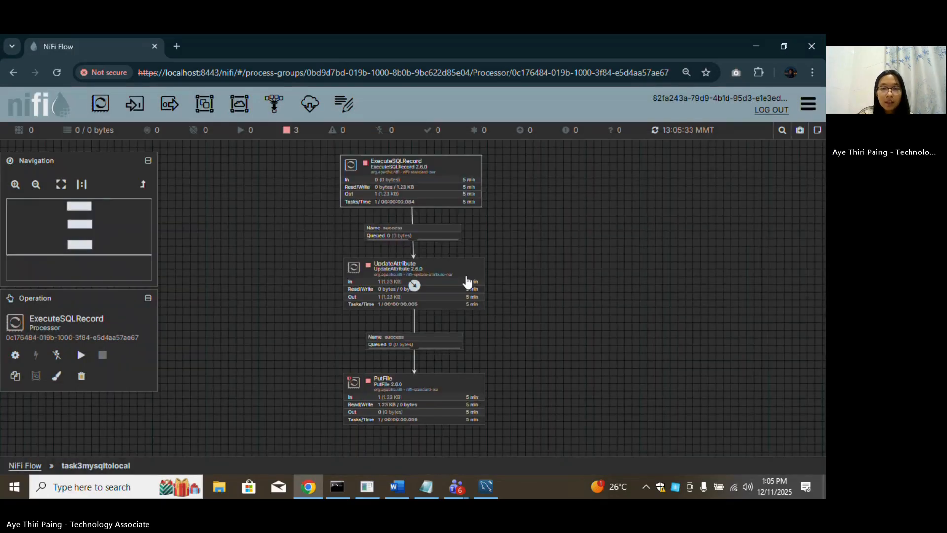
Change UpdateAttribute's filename property from books.csv to books.json.
double_click(465, 269)
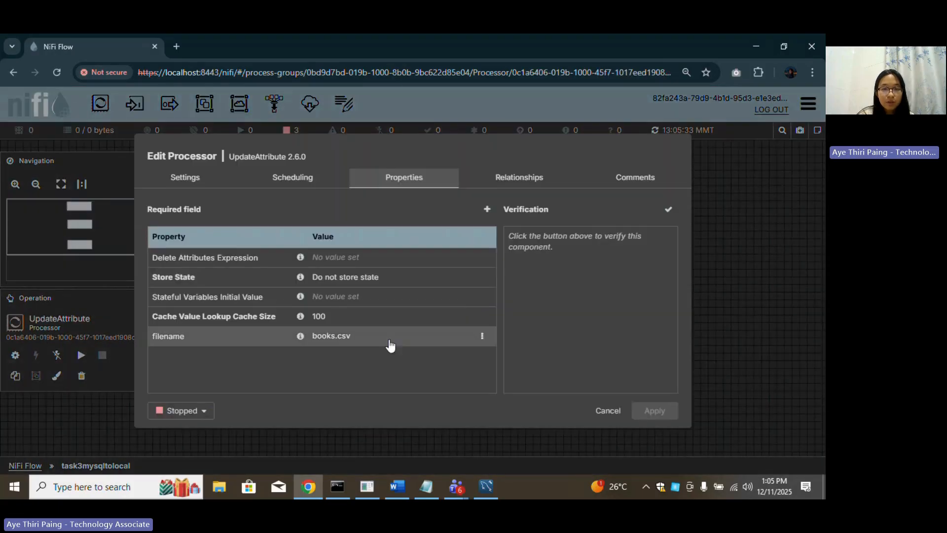
left_click(347, 336)
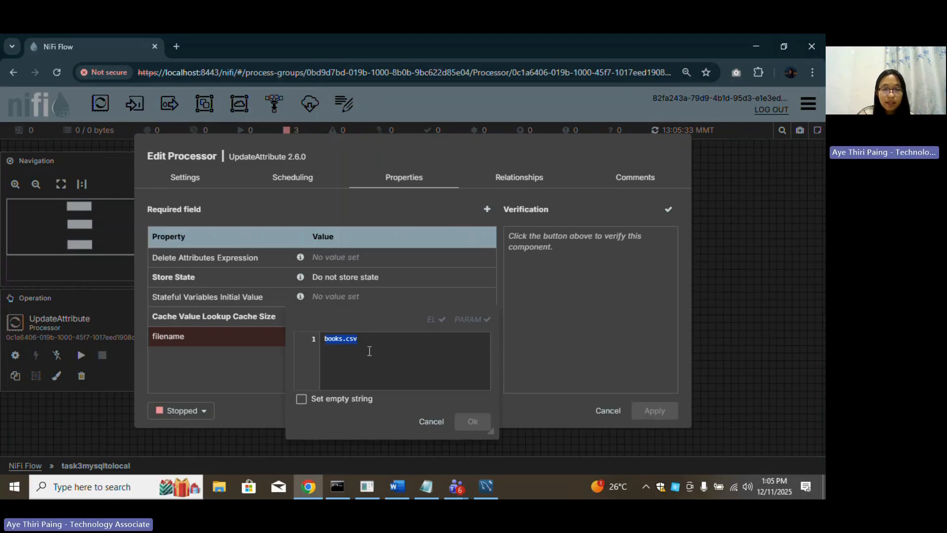
left_click(369, 342)
key("BackSpace")
key("BackSpace")
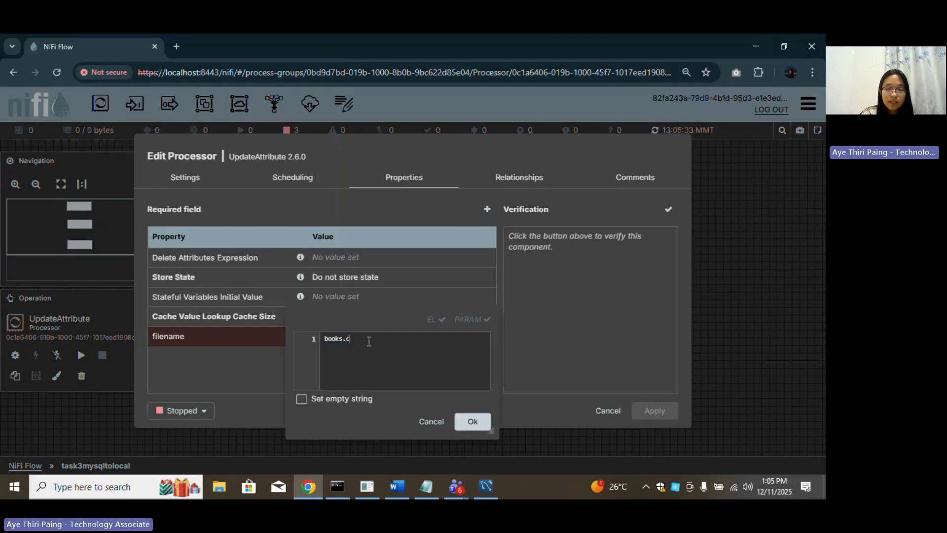
type("json")
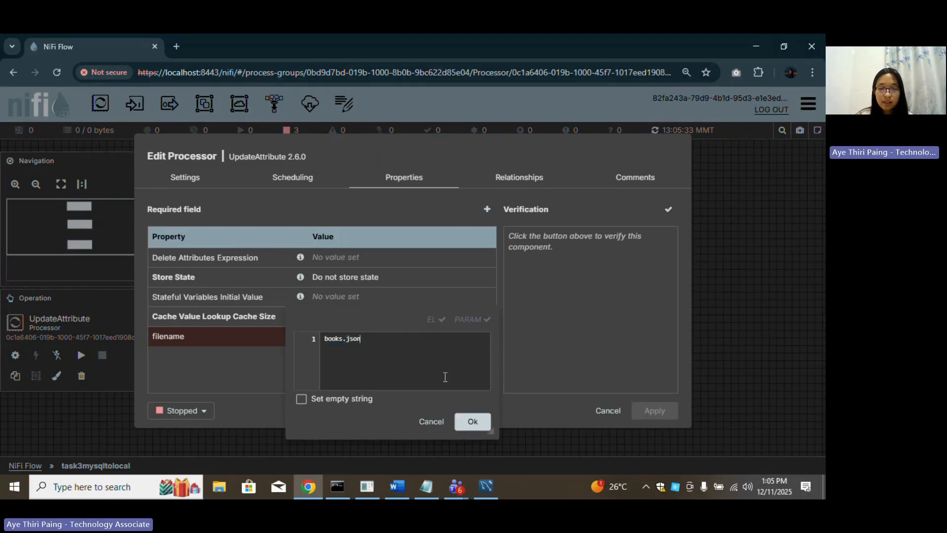
left_click(472, 422)
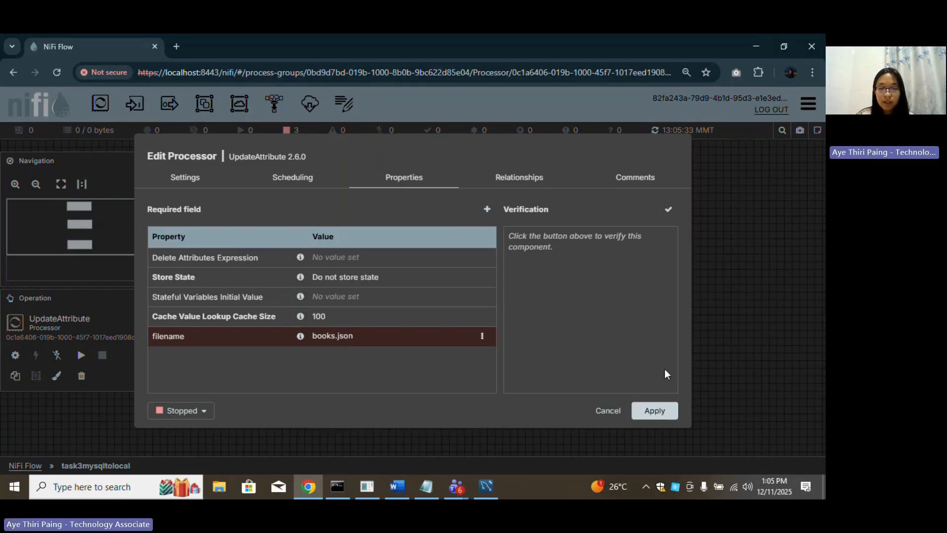
left_click(655, 411)
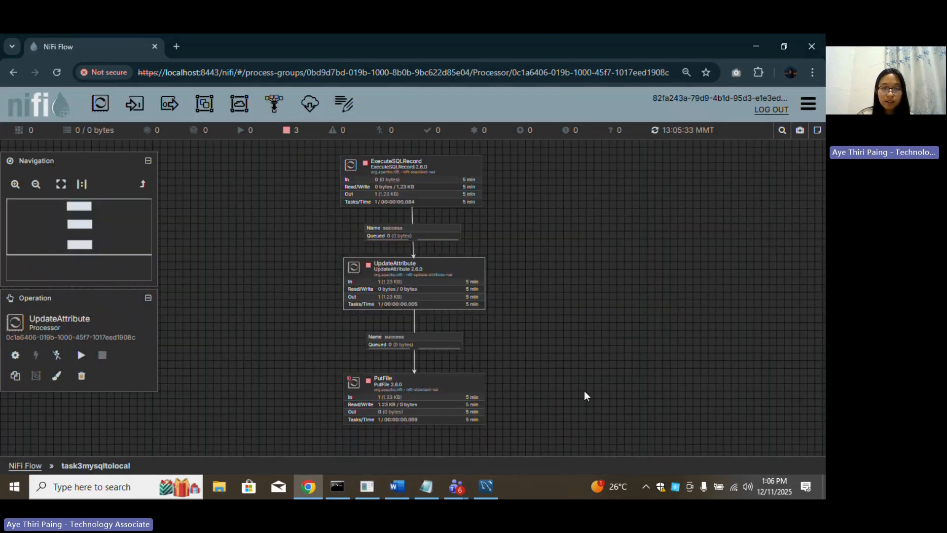
Start all three processors again.
left_click(584, 391)
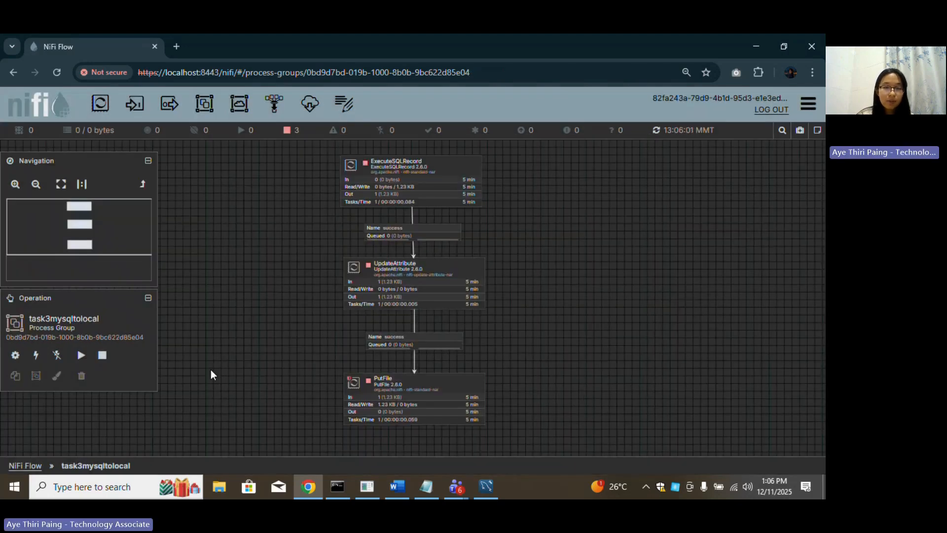
left_click(89, 359)
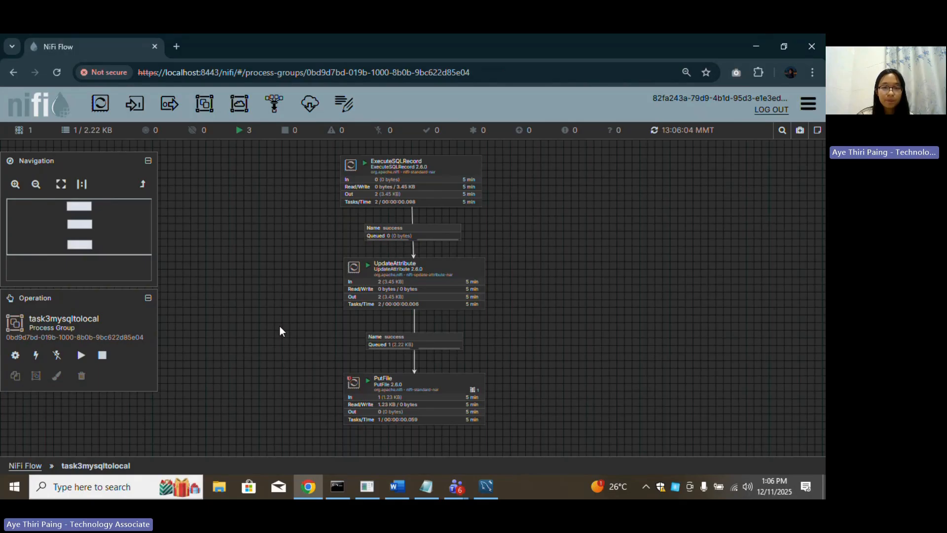
left_click(225, 490)
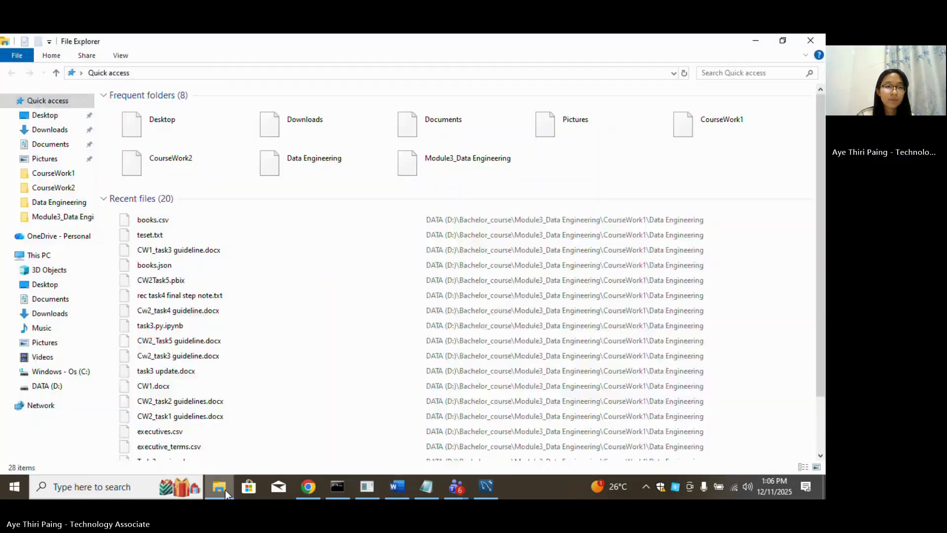
Open books.json from CourseWork1 > Cw1_Task3_recording > Data Engineering.
left_click(55, 173)
double_click(193, 114)
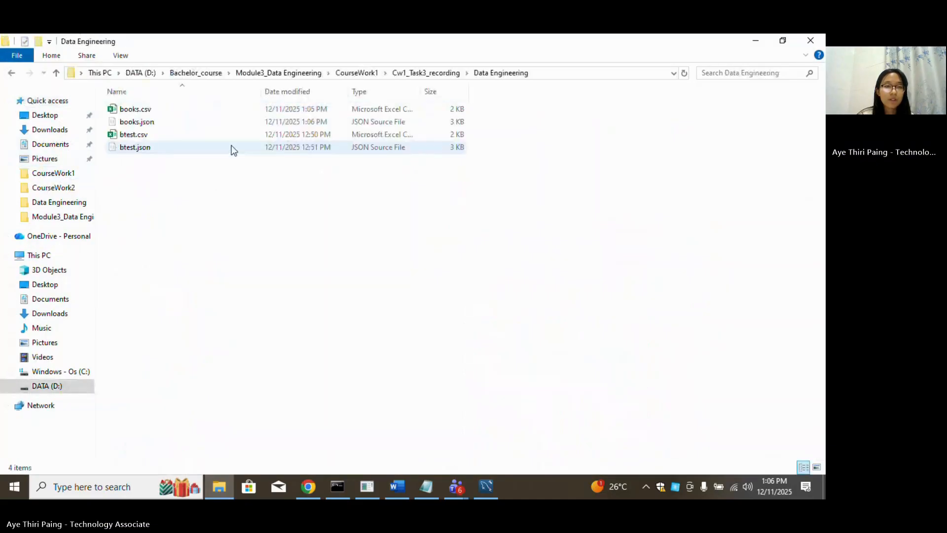
double_click(153, 125)
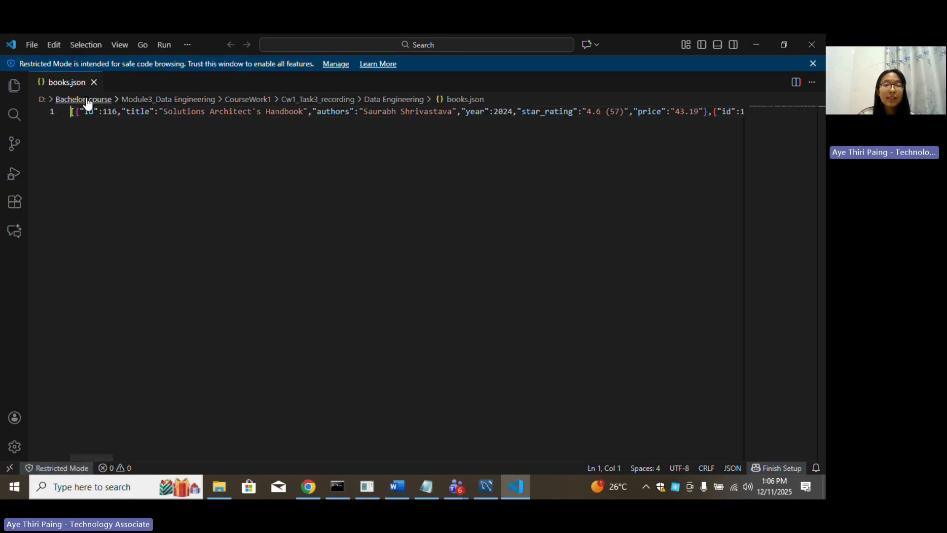
Inspect books.json through to the last book record, then close Visual Studio Code.
left_click(84, 100)
left_click(330, 157)
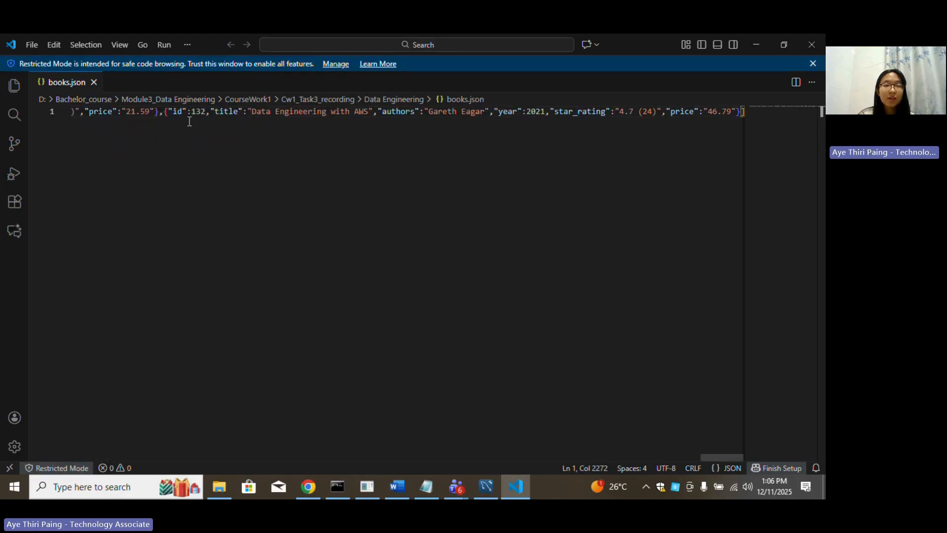
left_click(84, 113)
left_click(332, 121, "shift")
left_click(370, 217)
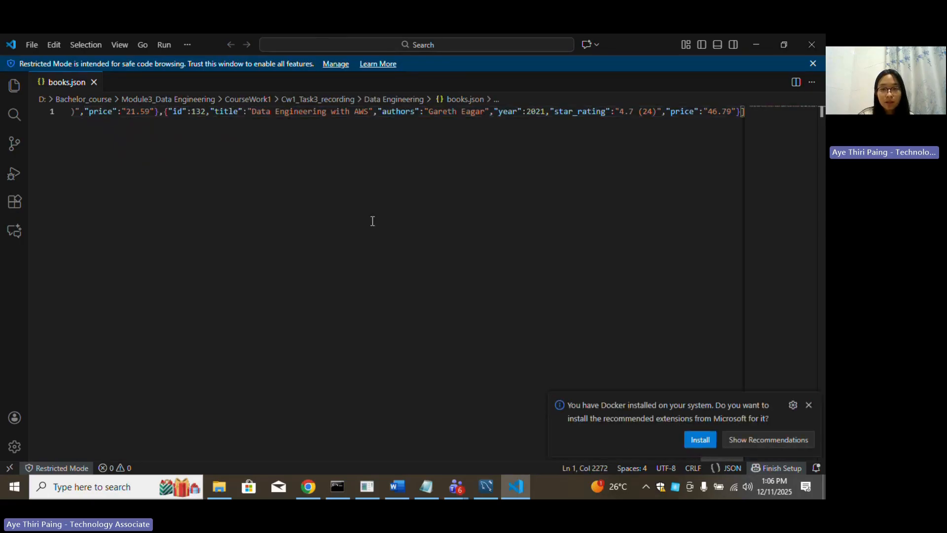
left_click(815, 47)
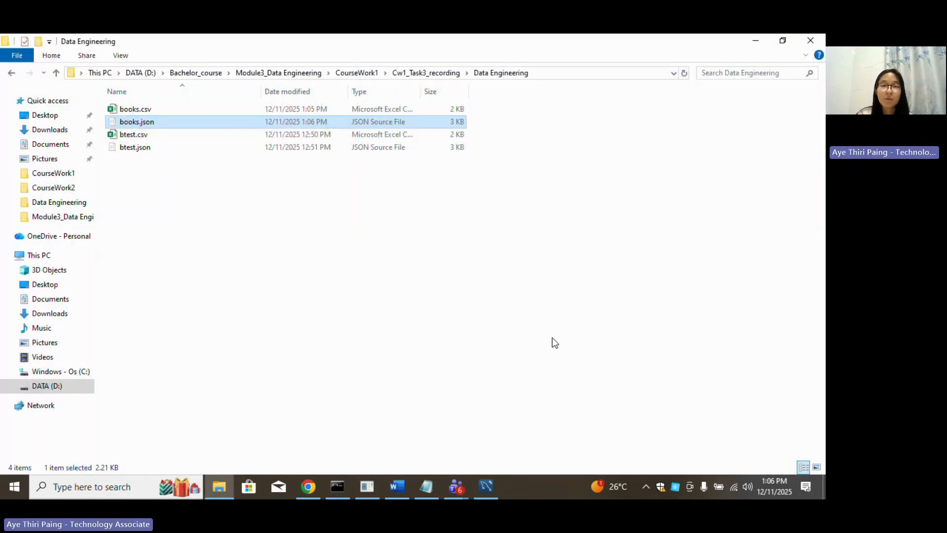